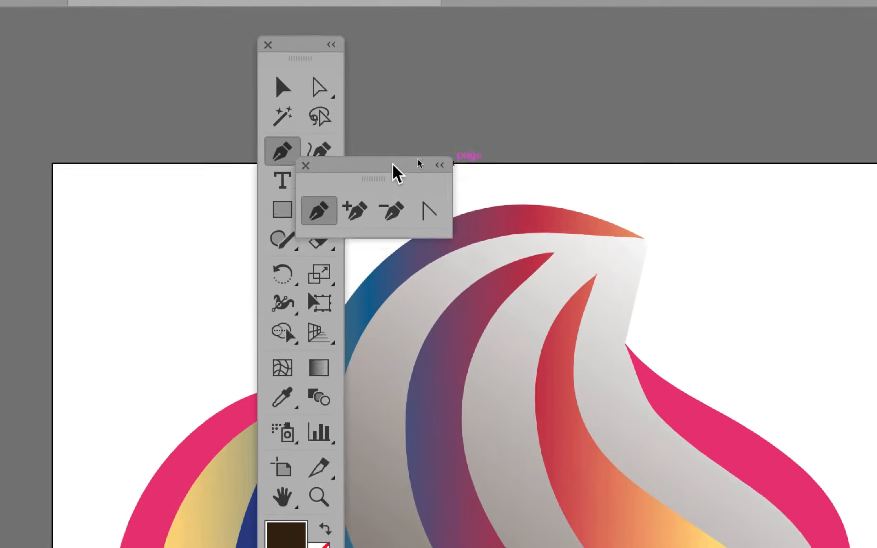
Move the floating pen tool set clear of the artwork and detach the Direct Selection tool set into its own floating panel
{"action": "left_click_drag", "start_coordinate": [408, 174], "coordinate": [500, 25]}
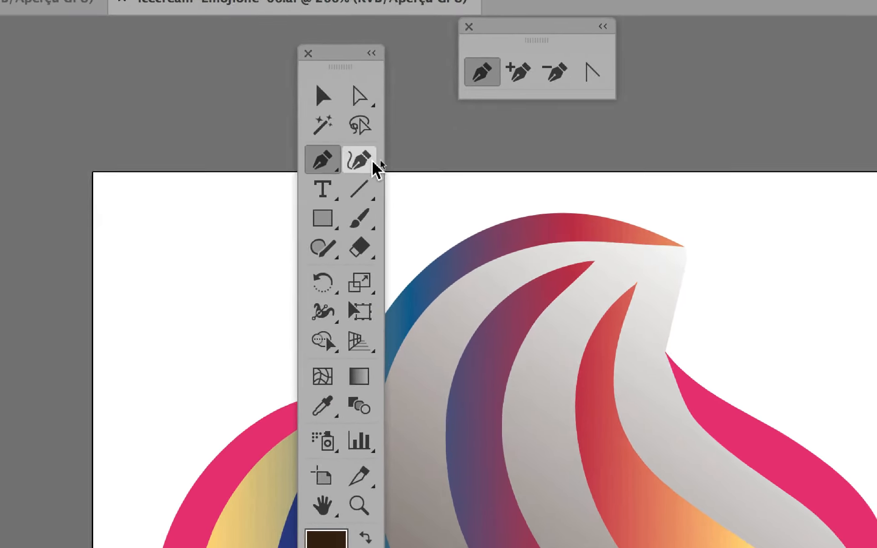
{"action": "left_click_drag", "start_coordinate": [333, 17], "coordinate": [373, 31]}
{"action": "left_click_drag", "start_coordinate": [385, 148], "coordinate": [690, 169]}
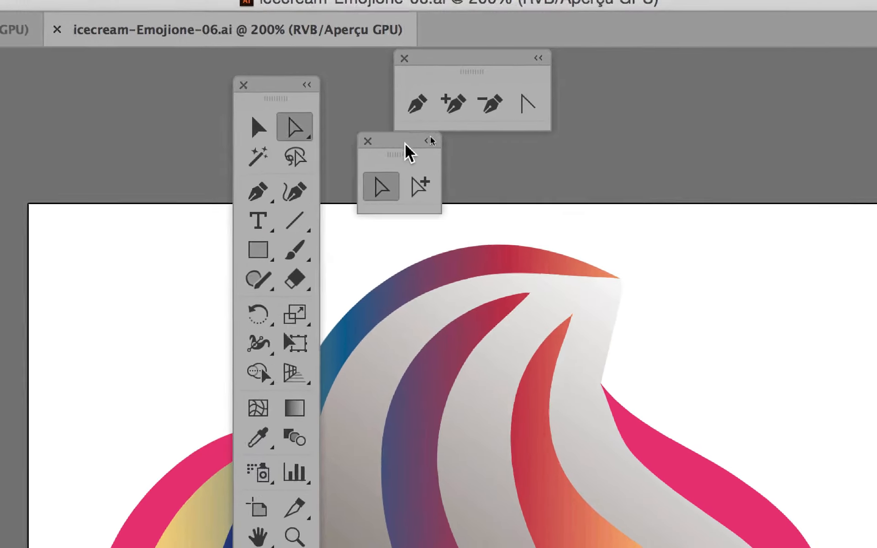
Select the pink band on the ice cream's right side, then the gradient swirl shape, using the Group Selection tool
{"action": "left_click", "coordinate": [400, 191]}
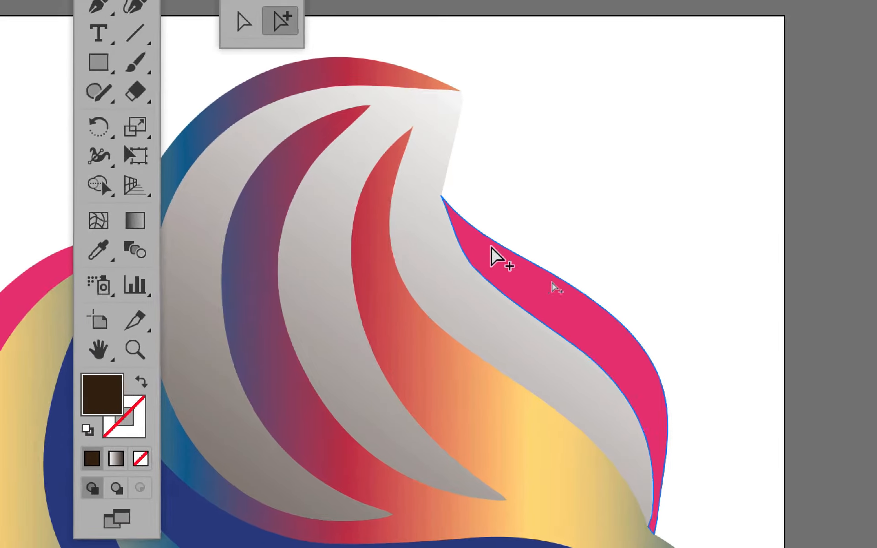
{"action": "left_click", "coordinate": [626, 400]}
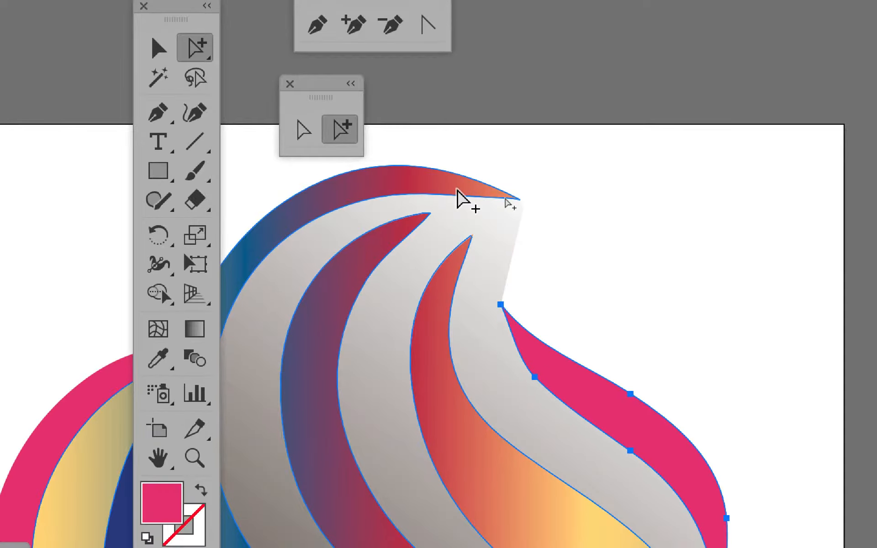
{"action": "left_click", "coordinate": [458, 198]}
{"action": "scroll", "coordinate": [458, 197], "scroll_direction": "down", "scroll_amount": 5}
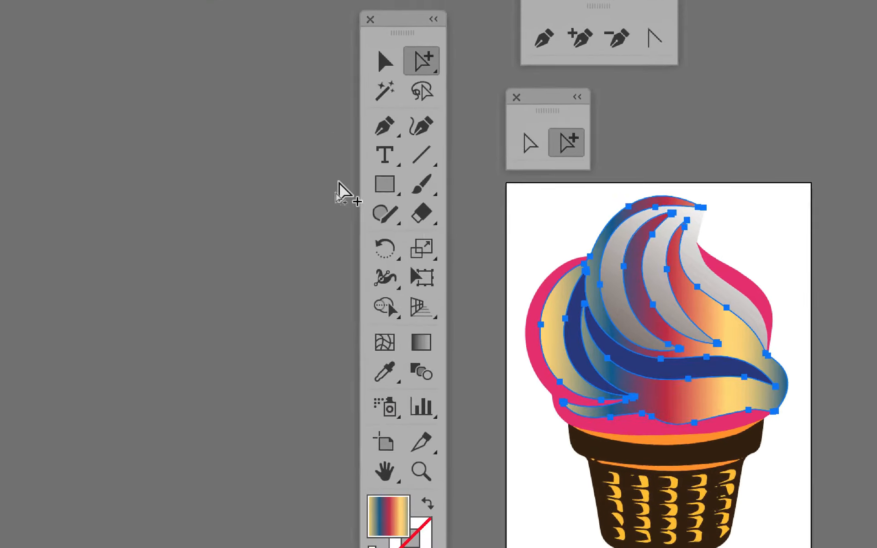
Dismiss the Shaper tool introduction and switch from the Shaper tool to the Pencil tool
{"action": "left_click", "coordinate": [357, 200]}
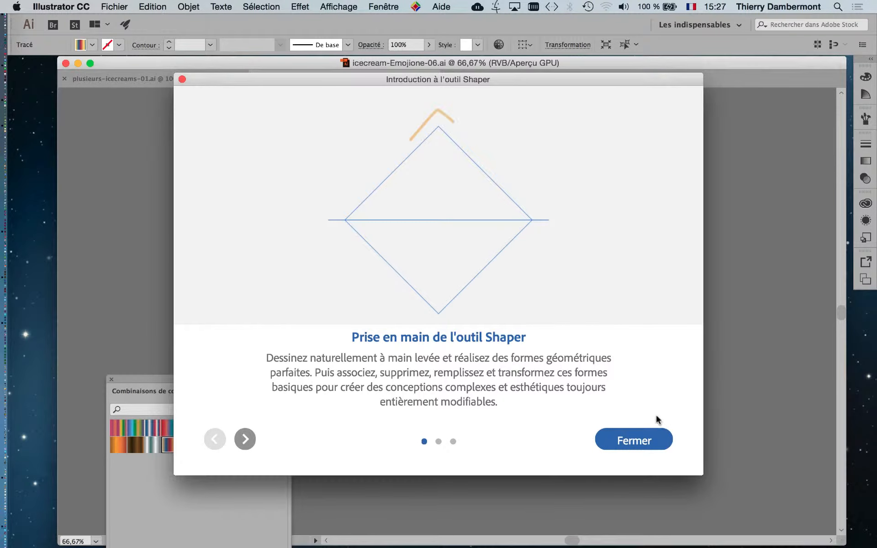
{"action": "left_click", "coordinate": [639, 437]}
{"action": "left_click_drag", "start_coordinate": [353, 209], "coordinate": [390, 218]}
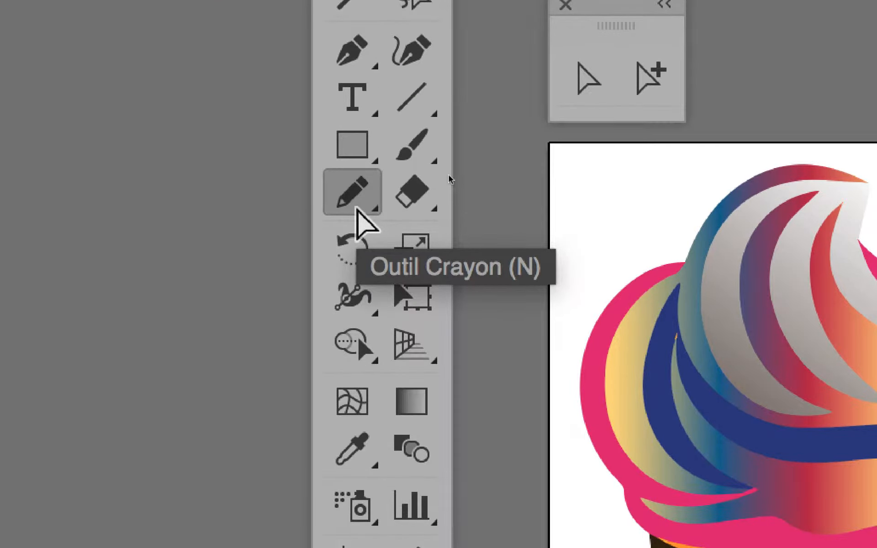
Select the gradient swirl shape and redraw its top edge with the Pencil tool into a raised peak above the artboard
{"action": "left_click", "coordinate": [650, 83]}
{"action": "left_click", "coordinate": [772, 172]}
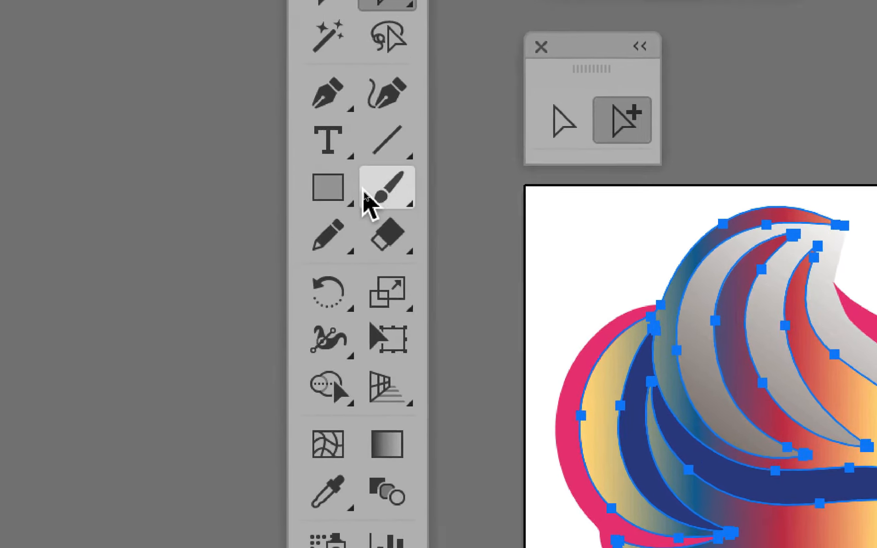
{"action": "left_click", "coordinate": [35, 216]}
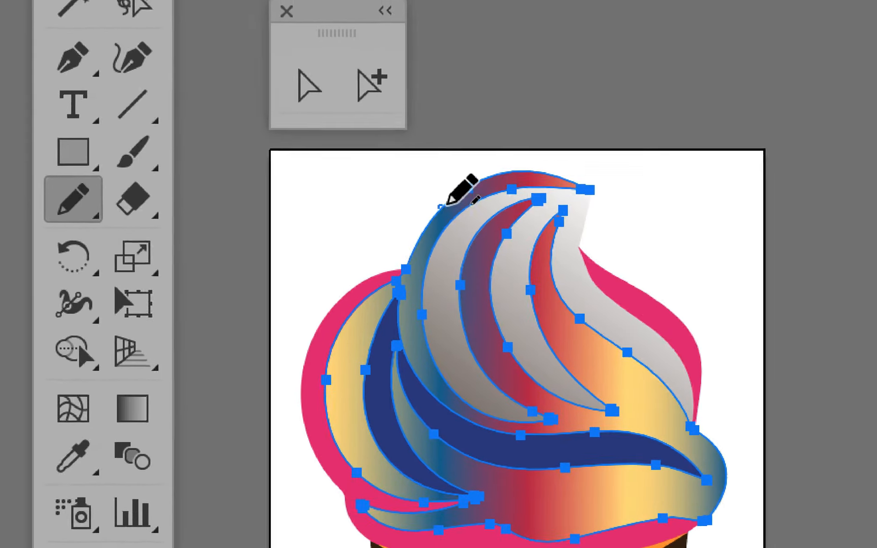
{"action": "left_click_drag", "start_coordinate": [726, 214], "coordinate": [808, 165]}
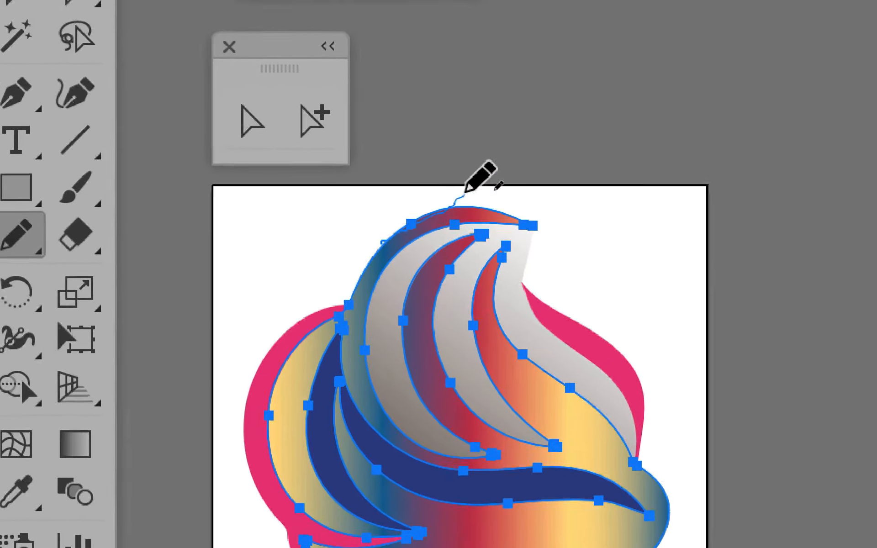
{"action": "mouse_move", "coordinate": [464, 192]}
{"action": "left_mouse_down"}
{"action": "mouse_move", "coordinate": [480, 182]}
{"action": "mouse_move", "coordinate": [479, 202]}
{"action": "left_mouse_up"}
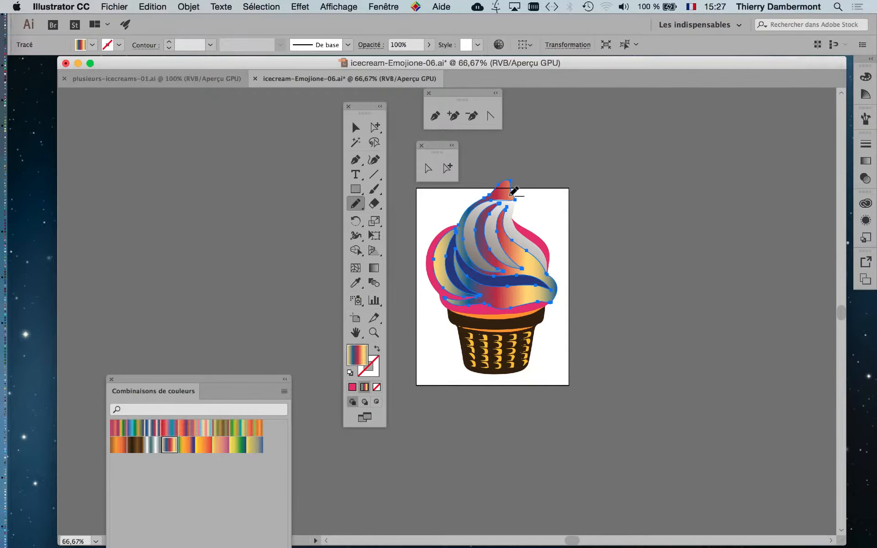
Redraw the gradient swirl's upper and left outer edges with the Pencil tool so they bulge outward
{"action": "scroll", "coordinate": [510, 196], "scroll_direction": "up", "scroll_amount": 3}
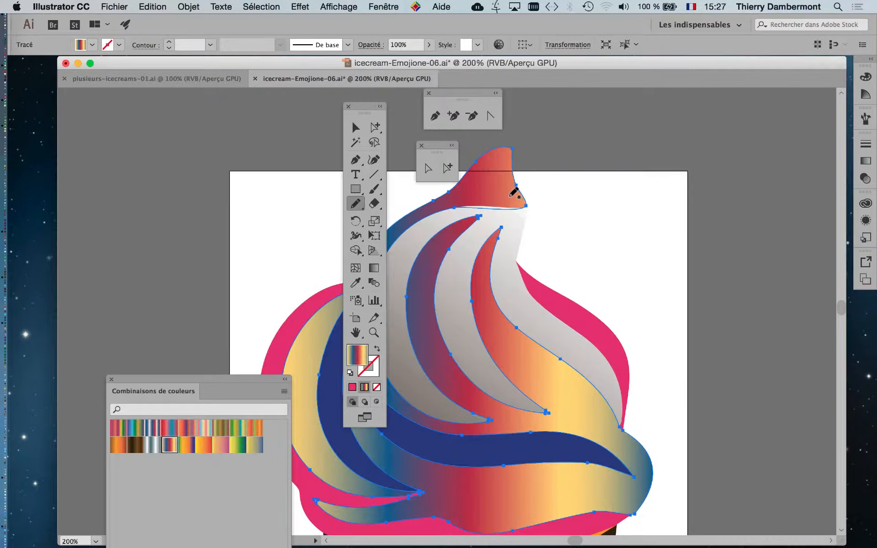
{"action": "left_click_drag", "start_coordinate": [583, 227], "coordinate": [678, 230]}
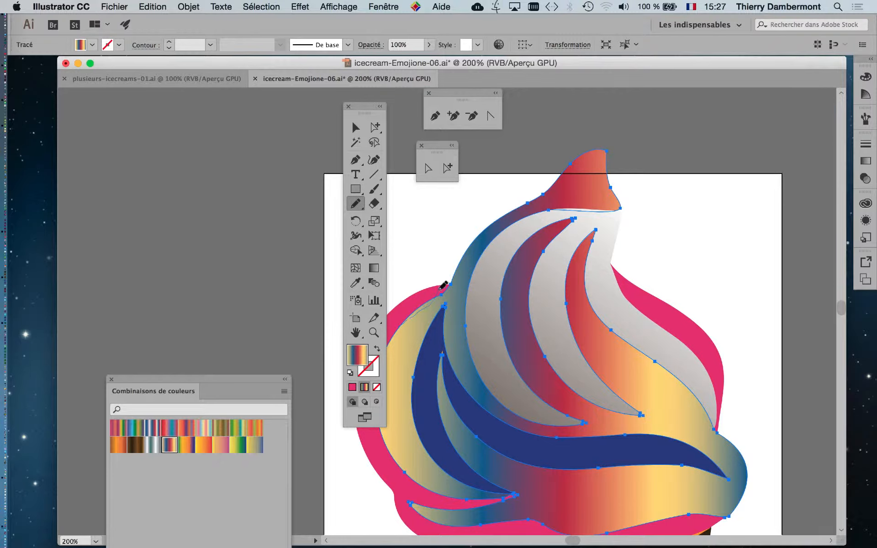
{"action": "mouse_move", "coordinate": [441, 287]}
{"action": "left_mouse_down"}
{"action": "mouse_move", "coordinate": [457, 242]}
{"action": "mouse_move", "coordinate": [553, 190]}
{"action": "left_mouse_up"}
{"action": "left_click_drag", "start_coordinate": [540, 226], "coordinate": [644, 181]}
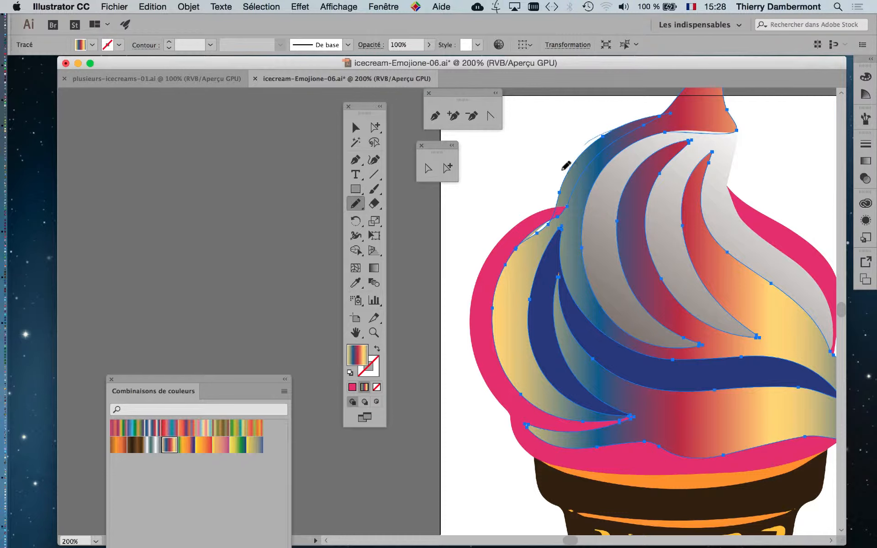
{"action": "mouse_move", "coordinate": [562, 168]}
{"action": "left_mouse_down"}
{"action": "mouse_move", "coordinate": [496, 287]}
{"action": "mouse_move", "coordinate": [497, 302]}
{"action": "mouse_move", "coordinate": [473, 303]}
{"action": "left_mouse_up"}
Move the toolbox away from the ice cream artwork, over the gradient swatch panel
{"action": "left_click_drag", "start_coordinate": [434, 183], "coordinate": [399, 188]}
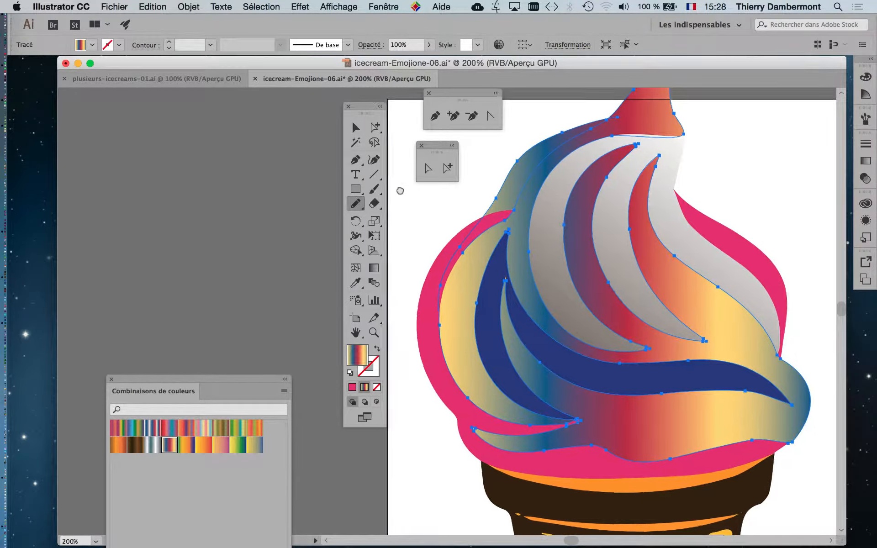
{"action": "left_click_drag", "start_coordinate": [363, 110], "coordinate": [156, 110]}
{"action": "scroll", "coordinate": [437, 279], "scroll_direction": "right", "scroll_amount": 2}
{"action": "scroll", "coordinate": [437, 278], "scroll_direction": "down", "scroll_amount": 1}
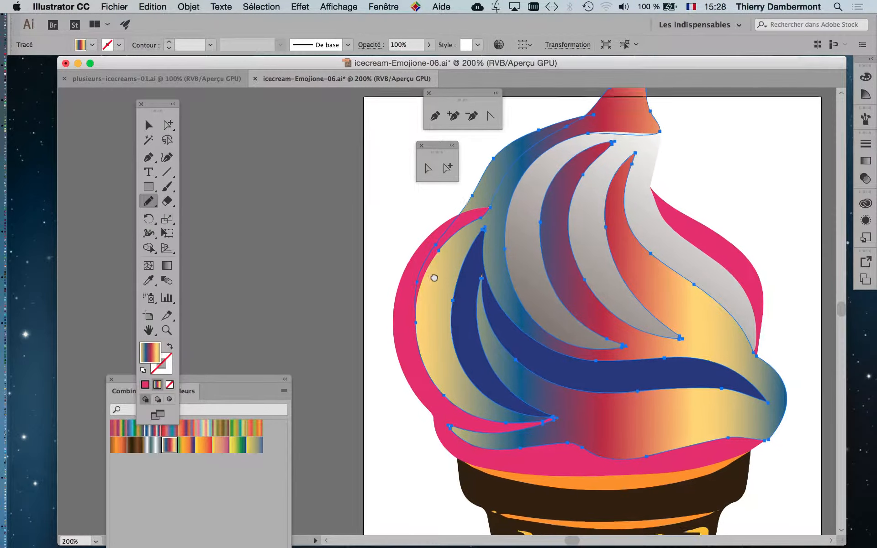
Select the left pink band with Group Selection and redraw its outer edge wider with the Pencil tool
{"action": "left_click", "coordinate": [446, 168]}
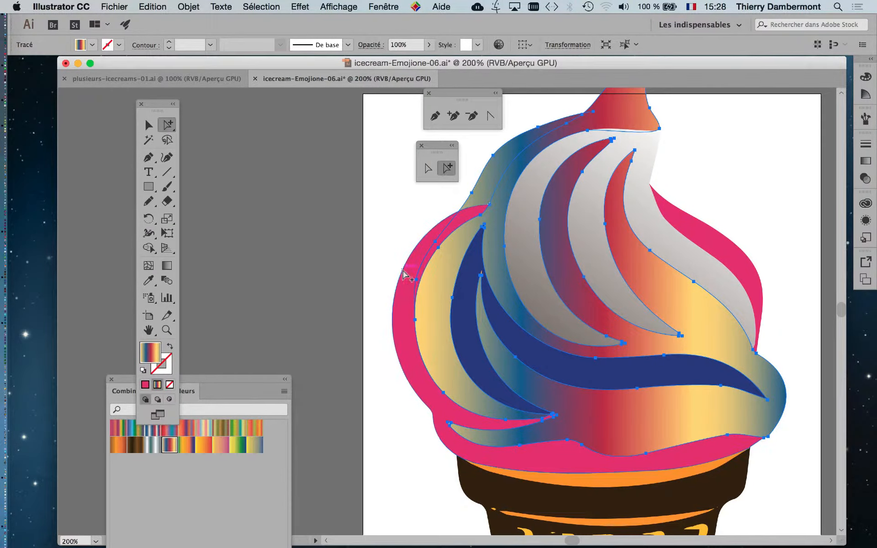
{"action": "left_click", "coordinate": [413, 293]}
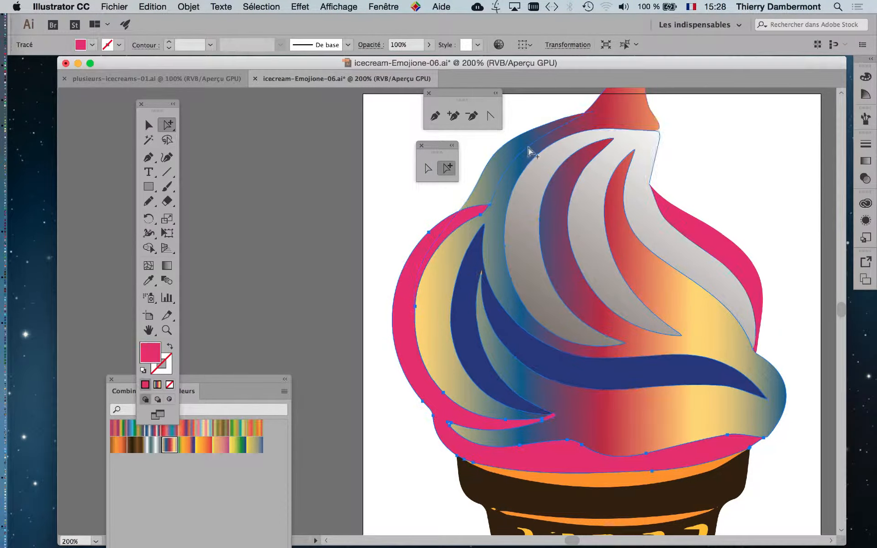
{"action": "left_click", "coordinate": [149, 201]}
{"action": "mouse_move", "coordinate": [402, 253]}
{"action": "left_mouse_down"}
{"action": "mouse_move", "coordinate": [378, 309]}
{"action": "mouse_move", "coordinate": [390, 370]}
{"action": "left_mouse_up"}
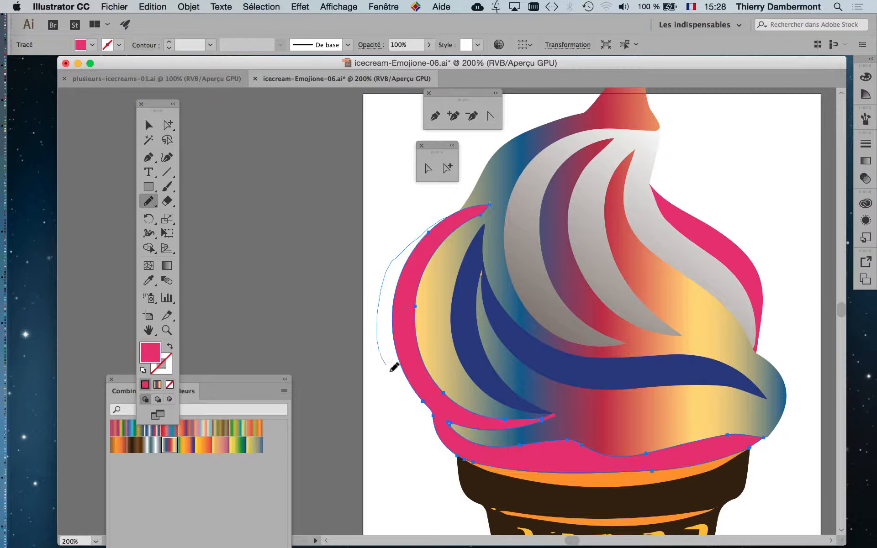
{"action": "left_click_drag", "start_coordinate": [432, 408], "coordinate": [442, 419]}
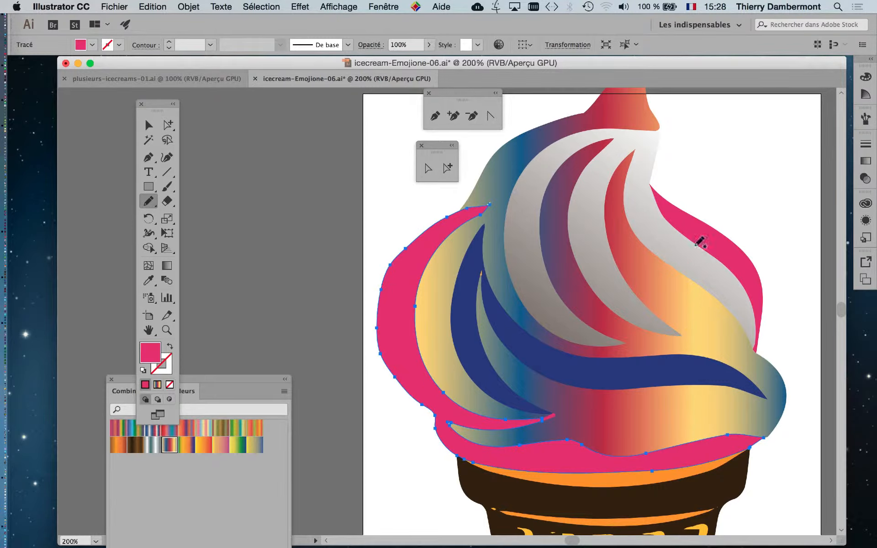
Select the right pink band and redraw its outer edge outward with the Pencil tool, undoing the first stroke
{"action": "left_click", "coordinate": [447, 168]}
{"action": "left_click", "coordinate": [689, 231]}
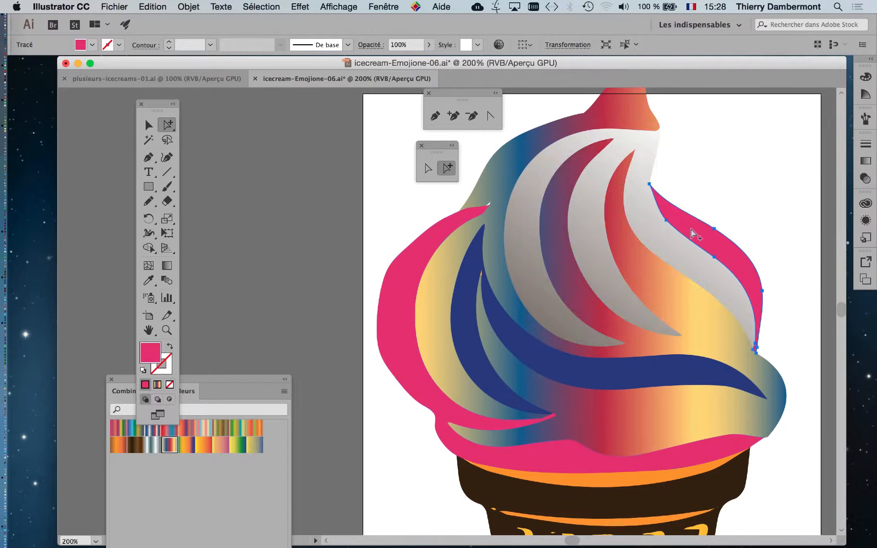
{"action": "left_click", "coordinate": [148, 200]}
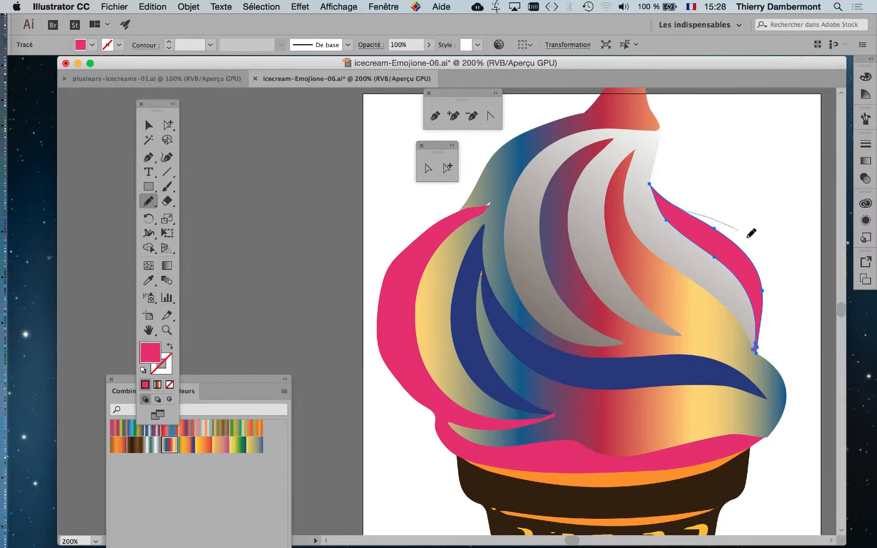
{"action": "left_click_drag", "start_coordinate": [763, 324], "coordinate": [763, 320]}
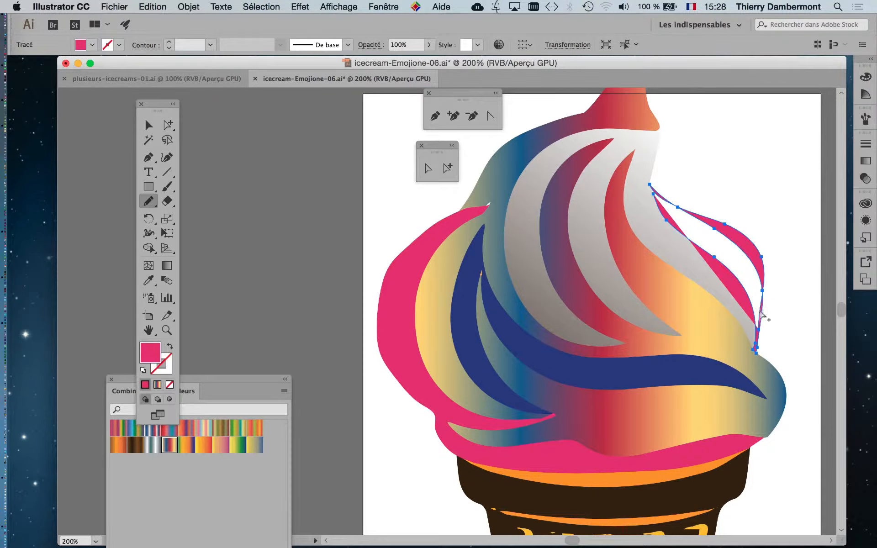
{"action": "key", "text": "super+z"}
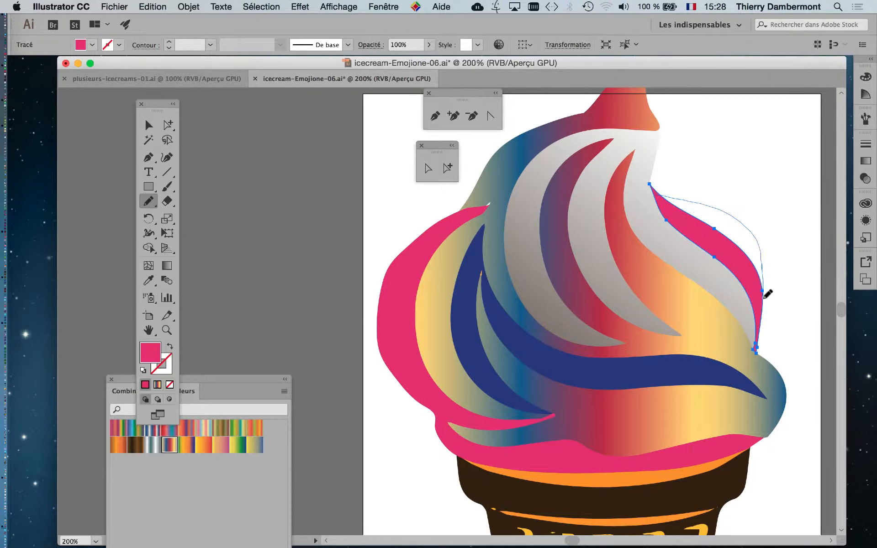
{"action": "left_click_drag", "start_coordinate": [763, 296], "coordinate": [763, 301]}
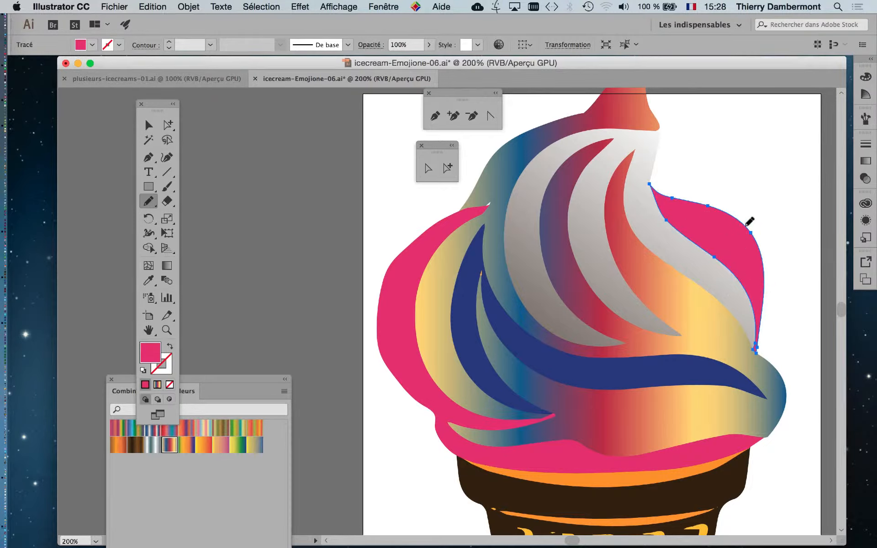
Reshape the right pink band's upper end into a point reaching up to the white swirl's top corner, undoing an unwanted stroke
{"action": "mouse_move", "coordinate": [746, 225]}
{"action": "left_mouse_down"}
{"action": "mouse_move", "coordinate": [706, 199]}
{"action": "mouse_move", "coordinate": [667, 143]}
{"action": "mouse_move", "coordinate": [654, 106]}
{"action": "left_mouse_up"}
{"action": "key", "text": "super+z"}
{"action": "left_click_drag", "start_coordinate": [654, 190], "coordinate": [666, 207]}
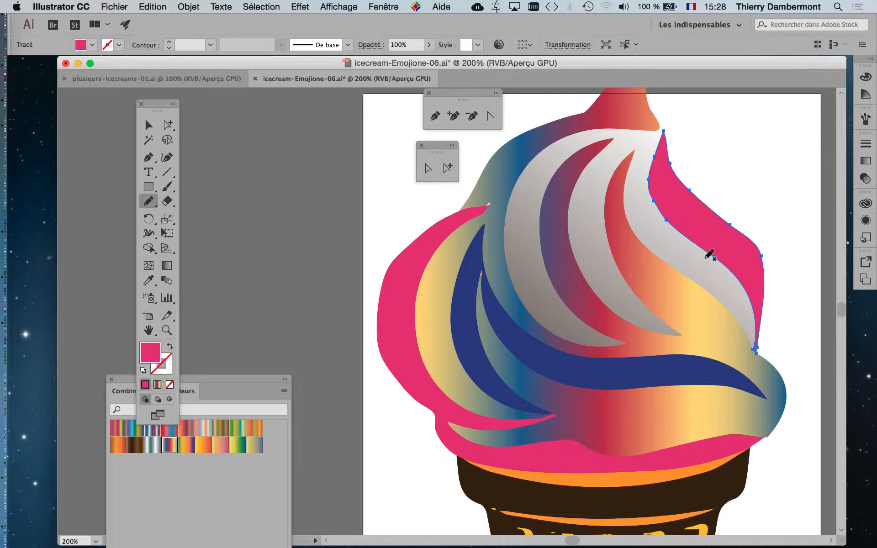
Select the left pink band and extend its upper tip upward over the gradient swirl with the Pencil tool
{"action": "key", "text": "super+minus"}
{"action": "key", "text": "super+minus"}
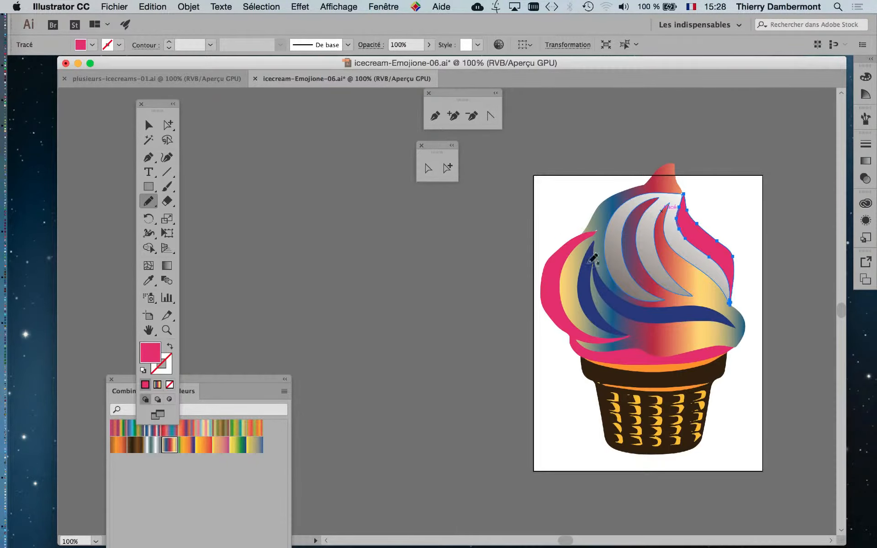
{"action": "left_click", "coordinate": [571, 247], "text": "super"}
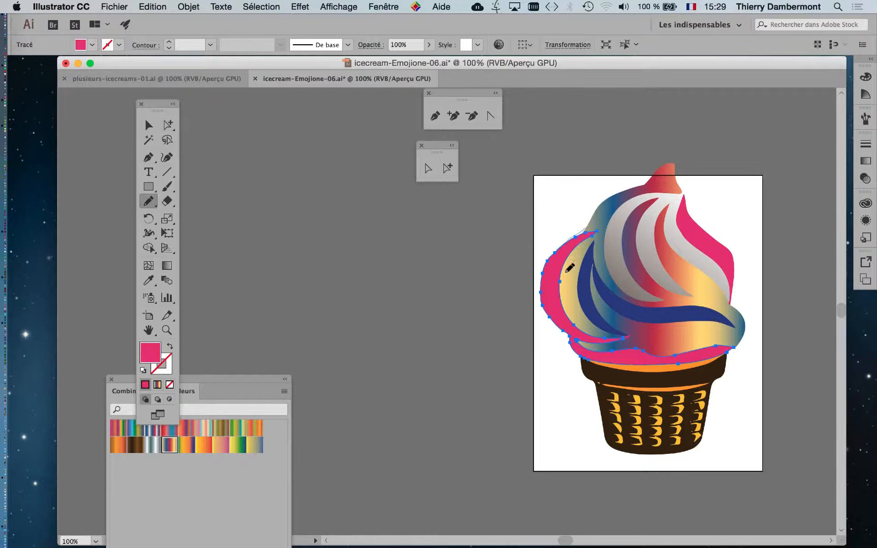
{"action": "mouse_move", "coordinate": [562, 267]}
{"action": "left_mouse_down"}
{"action": "mouse_move", "coordinate": [603, 210]}
{"action": "mouse_move", "coordinate": [562, 296]}
{"action": "mouse_move", "coordinate": [572, 266]}
{"action": "mouse_move", "coordinate": [603, 250]}
{"action": "mouse_move", "coordinate": [602, 201]}
{"action": "left_mouse_up"}
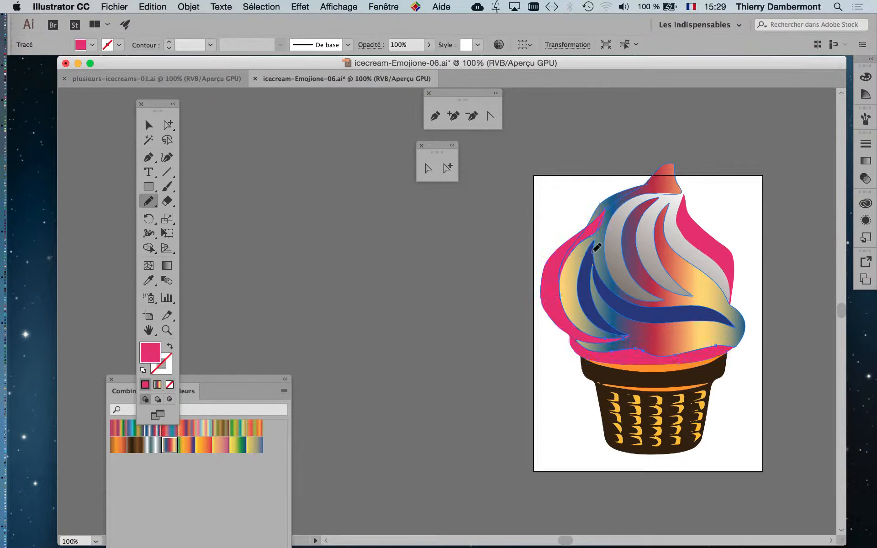
Refine the left pink band's inner and outer edges with Pencil strokes so they flow smoothly into the extended tip
{"action": "key", "text": "super+plus"}
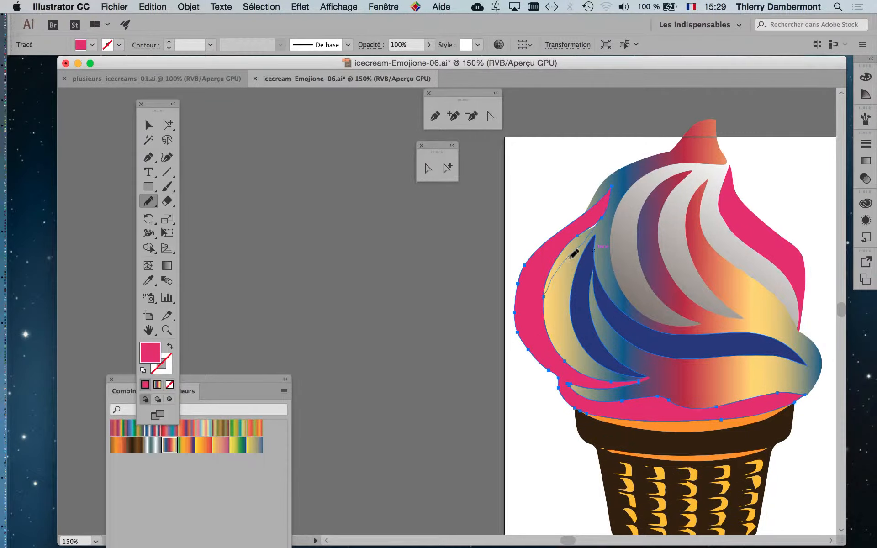
{"action": "left_click_drag", "start_coordinate": [569, 258], "coordinate": [577, 256]}
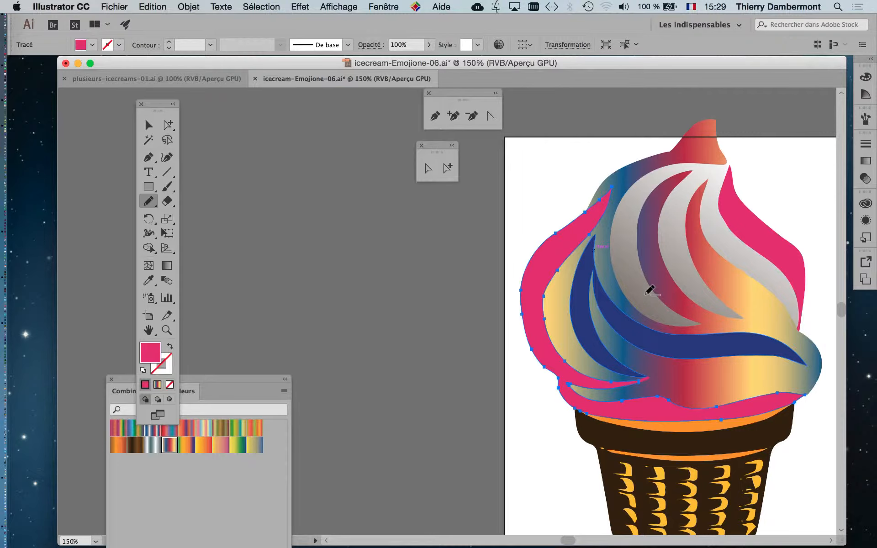
Move the floating Direct Selection tool set off the artwork and view the document at 100%
{"action": "scroll", "coordinate": [650, 290], "scroll_direction": "down", "scroll_amount": 2}
{"action": "scroll", "coordinate": [647, 295], "scroll_direction": "down", "scroll_amount": 2}
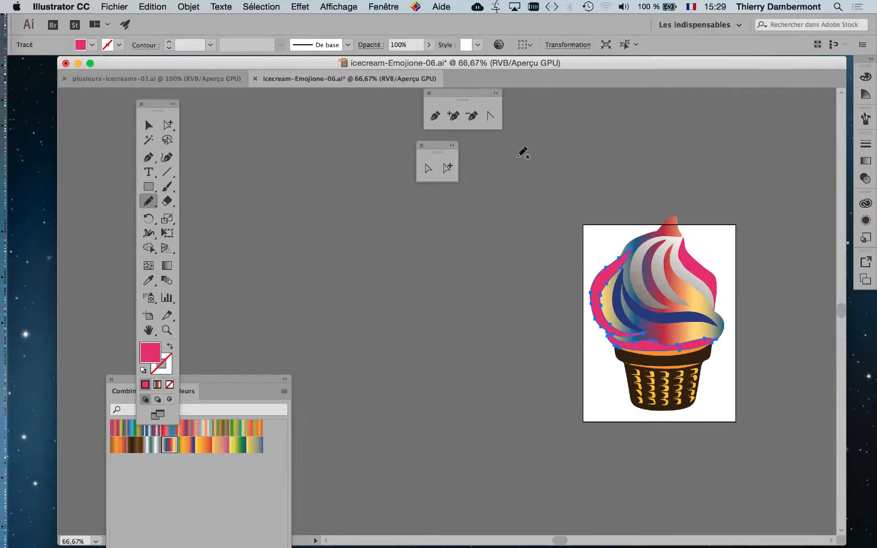
{"action": "left_click_drag", "start_coordinate": [522, 152], "coordinate": [348, 157]}
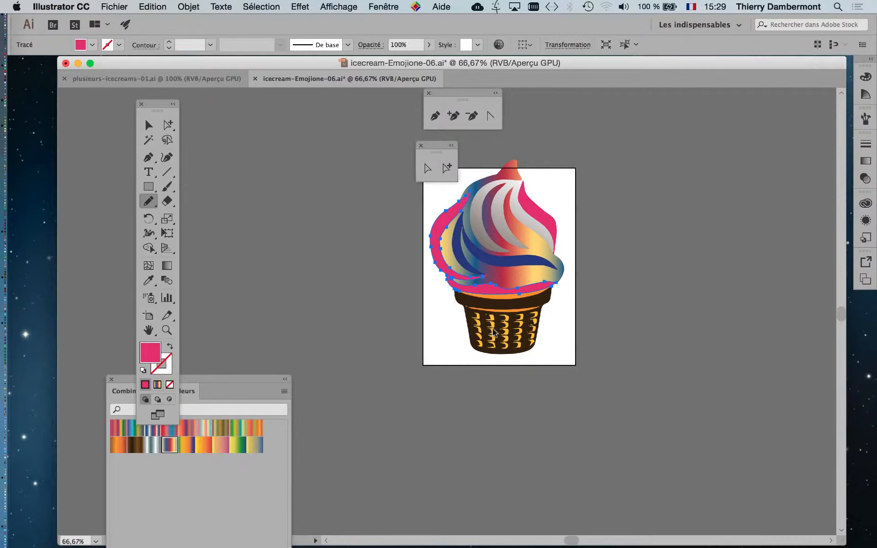
{"action": "left_click_drag", "start_coordinate": [437, 151], "coordinate": [334, 150]}
{"action": "key", "text": "super+1"}
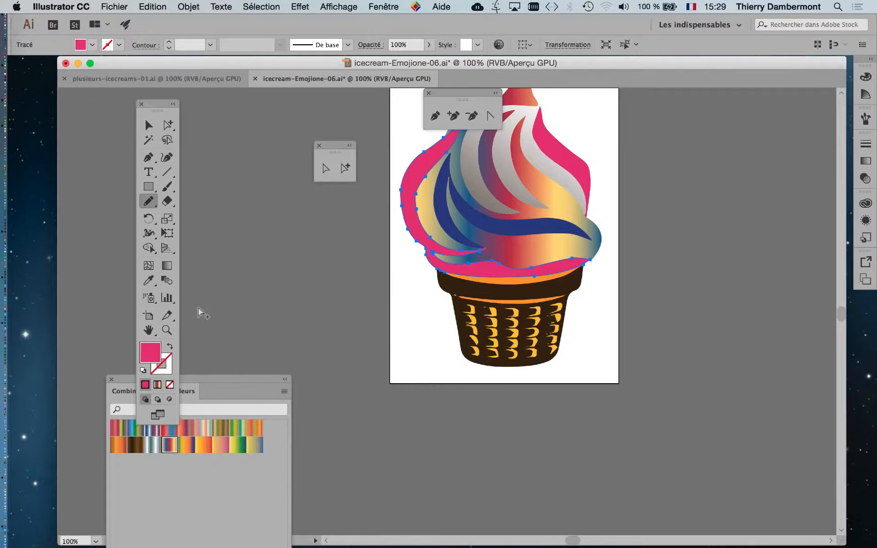
Detach the shape tools (rectangle, rounded rectangle, ellipse, polygon, star, flare) into a floating set and place it beside the cone
{"action": "left_click", "coordinate": [149, 188]}
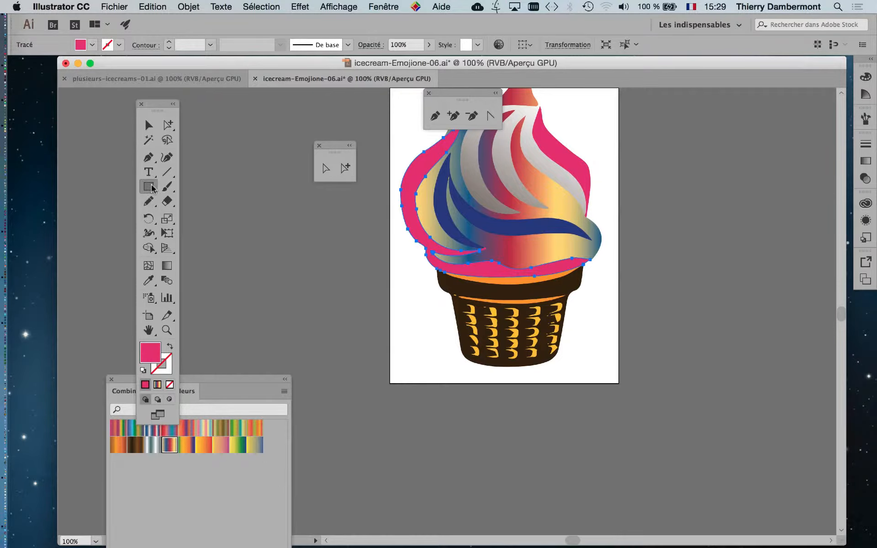
{"action": "left_click", "coordinate": [151, 189]}
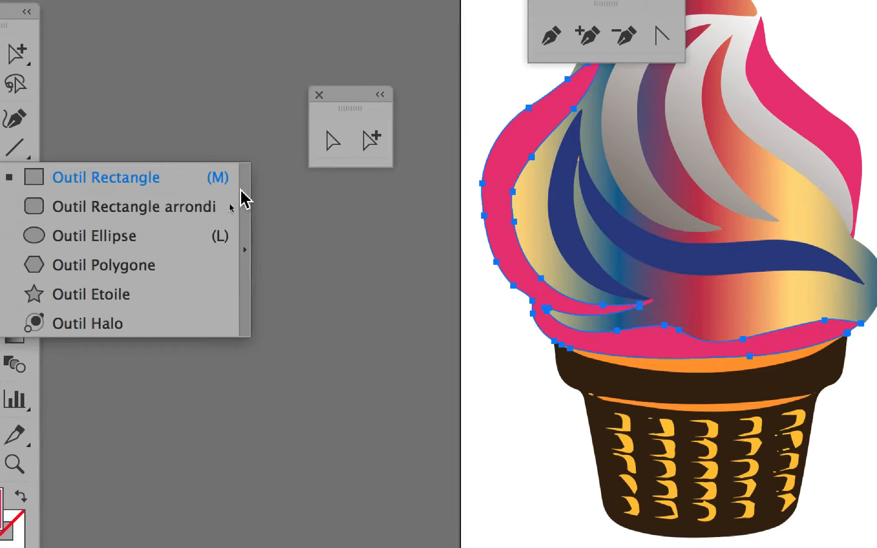
{"action": "left_click", "coordinate": [302, 193]}
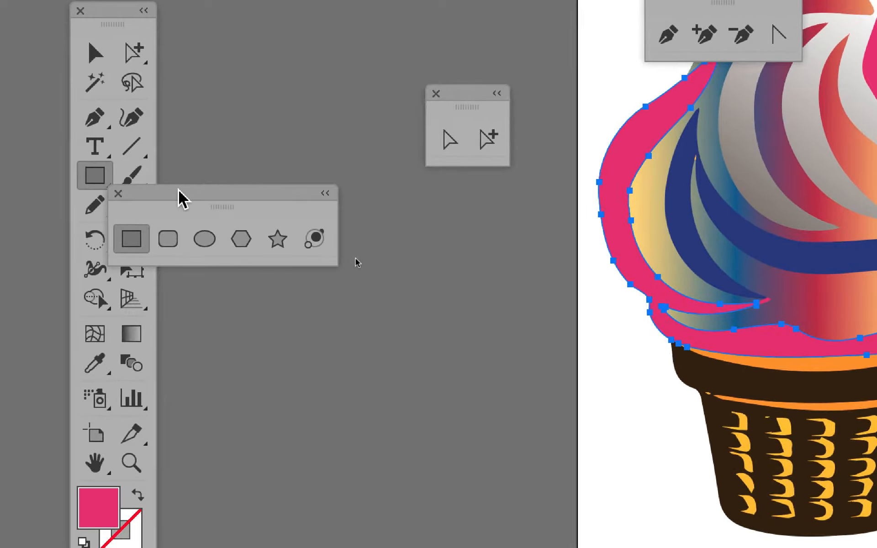
{"action": "left_click_drag", "start_coordinate": [178, 189], "coordinate": [511, 317]}
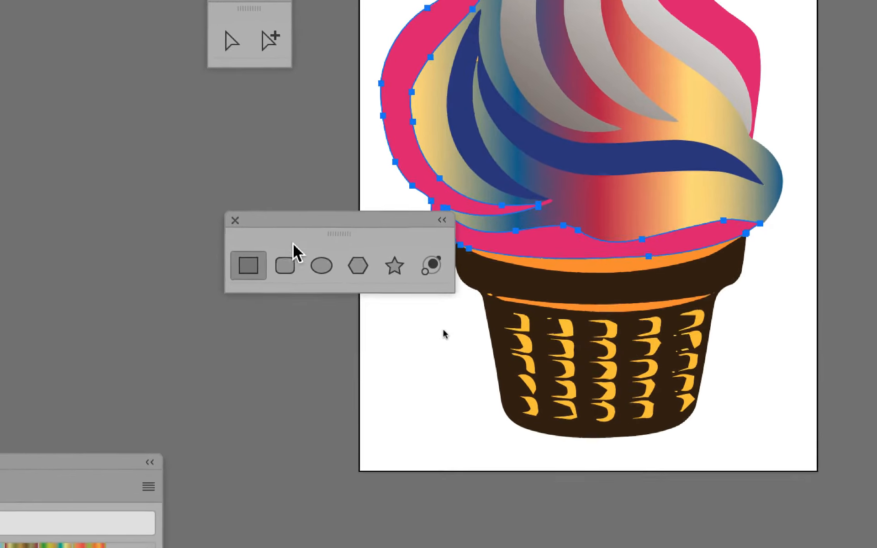
Draw a rounded rectangle about 52 mm square just below the cone, enlarging its corner radius while drawing
{"action": "left_click", "coordinate": [285, 264]}
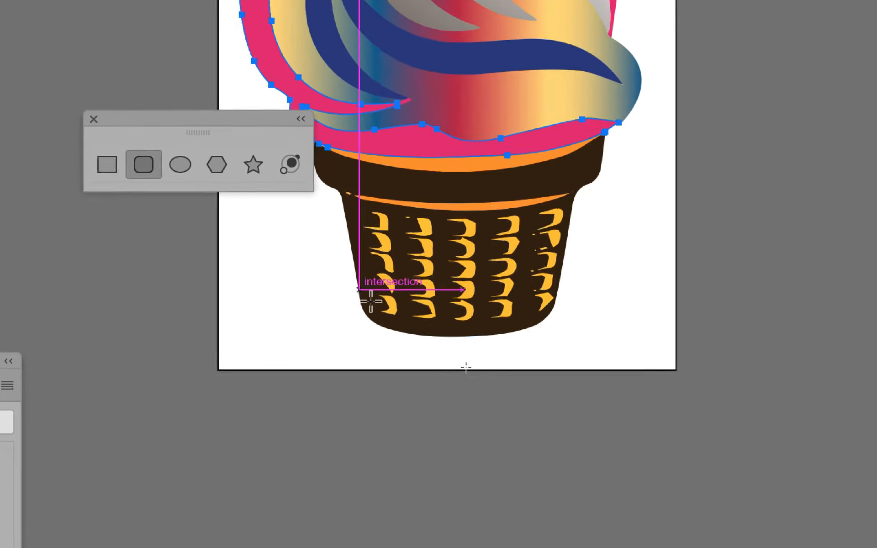
{"action": "left_click_drag", "start_coordinate": [370, 336], "coordinate": [544, 492]}
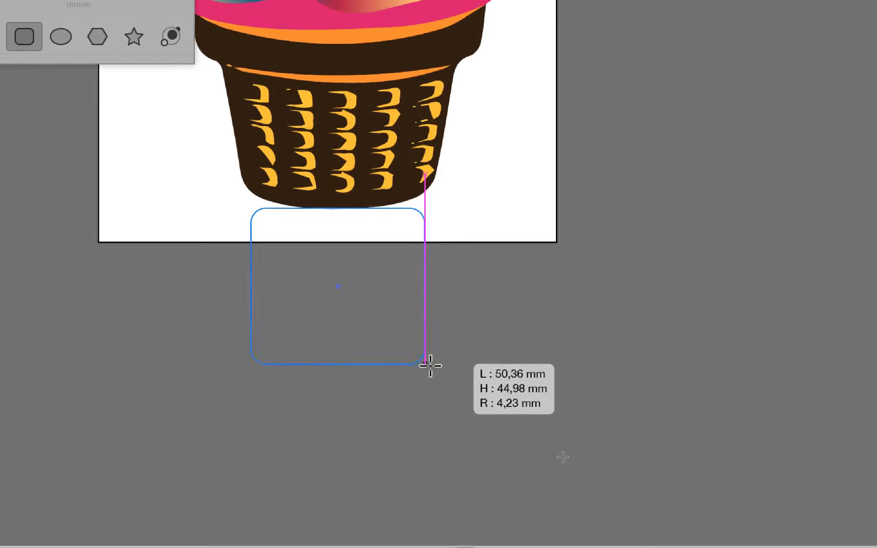
{"action": "mouse_move", "coordinate": [430, 366]}
{"action": "left_mouse_down"}
{"action": "mouse_move", "coordinate": [444, 388]}
{"action": "mouse_move", "coordinate": [418, 373]}
{"action": "mouse_move", "coordinate": [429, 373]}
{"action": "left_mouse_up"}
{"action": "key", "text": "Down"}
{"action": "key", "text": "Up"}
{"action": "key", "text": "Up"}
{"action": "key", "text": "Up"}
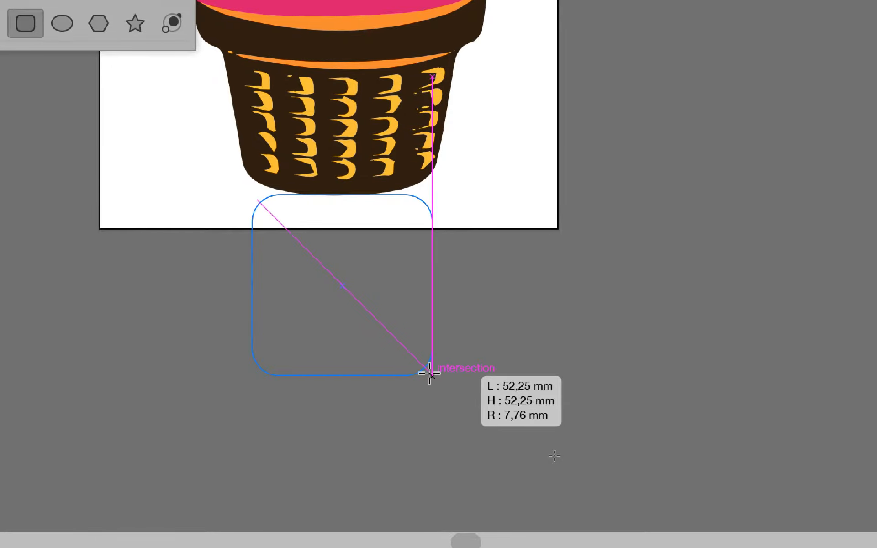
{"action": "key", "text": "Up"}
{"action": "key", "text": "Up"}
{"action": "key", "text": "Up"}
{"action": "key", "text": "Up"}
{"action": "key", "text": "Up"}
{"action": "key", "text": "Up"}
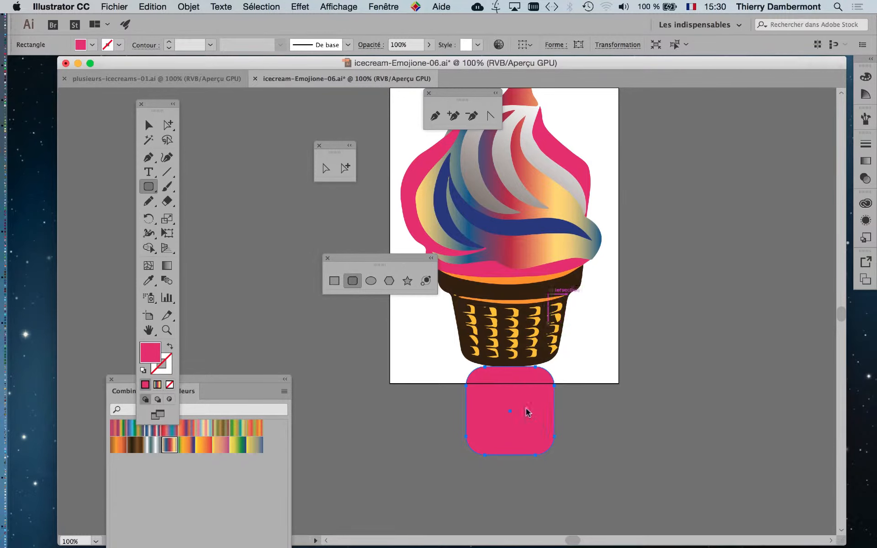
Fill the rounded rectangle with the salmon swatch, moving the floating shape tools and the swatches clear of the cone
{"action": "left_click_drag", "start_coordinate": [411, 258], "coordinate": [306, 246]}
{"action": "key", "text": "super+plus"}
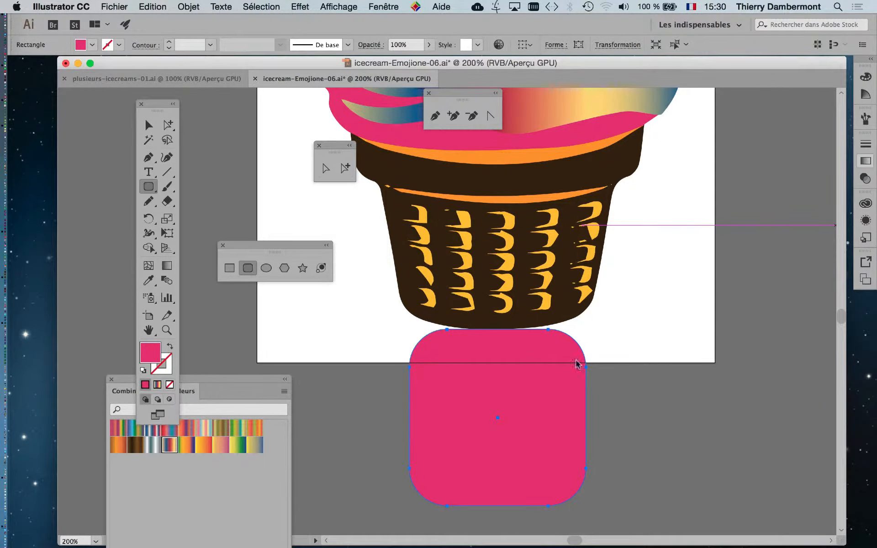
{"action": "left_click", "coordinate": [384, 7]}
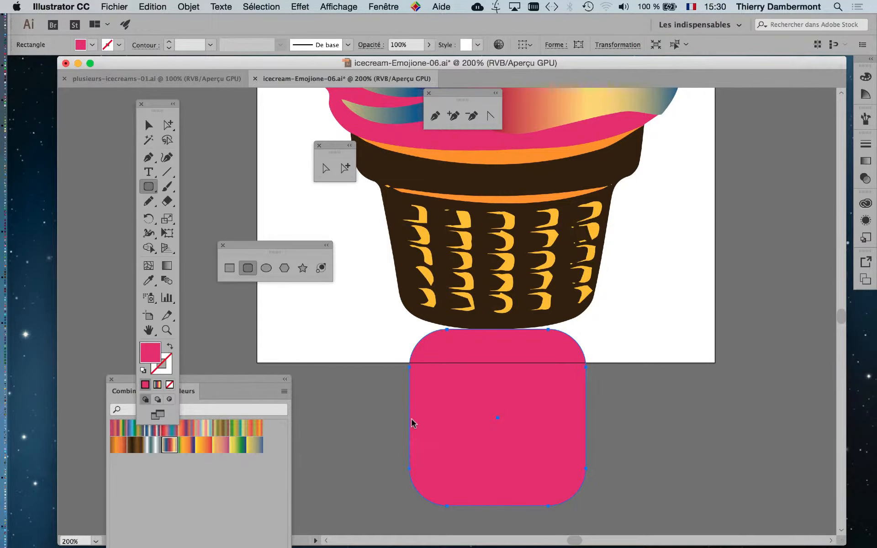
{"action": "left_click", "coordinate": [415, 375]}
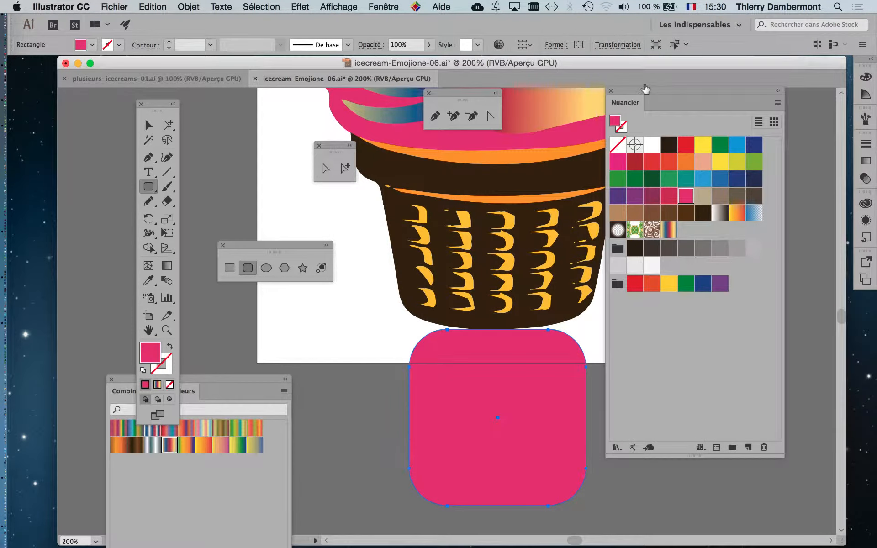
{"action": "left_click", "coordinate": [703, 161]}
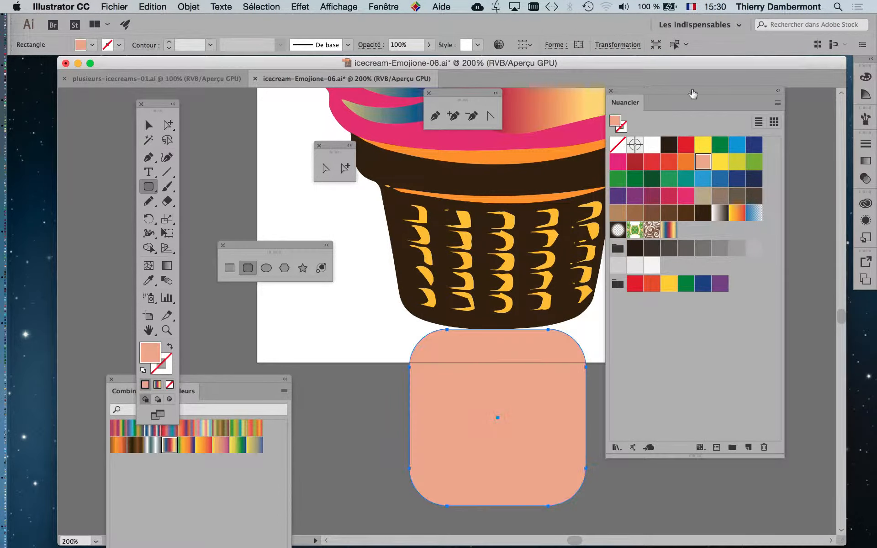
{"action": "left_click_drag", "start_coordinate": [694, 91], "coordinate": [785, 93]}
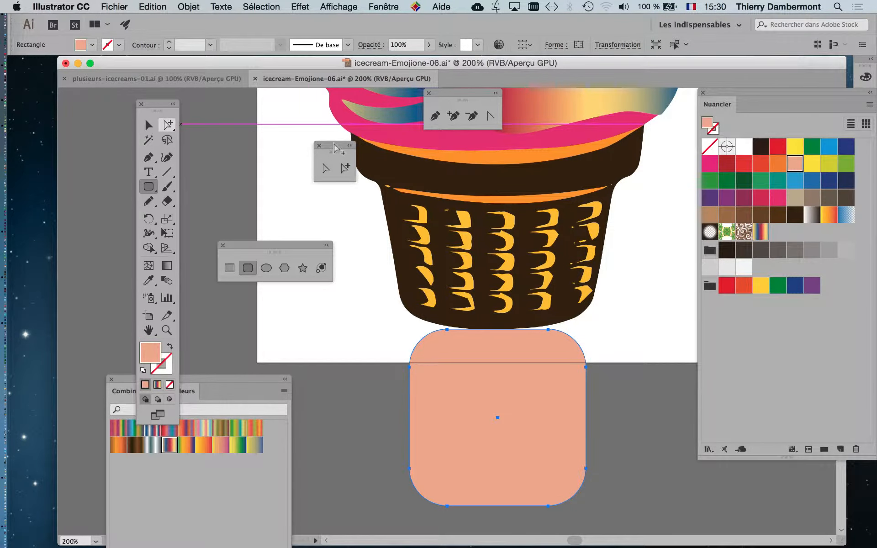
Move the salmon rounded rectangle up over the cone's lower part with the Group Selection tool, repositioning the floating selection tools
{"action": "left_click", "coordinate": [325, 168]}
{"action": "left_click_drag", "start_coordinate": [335, 146], "coordinate": [377, 391]}
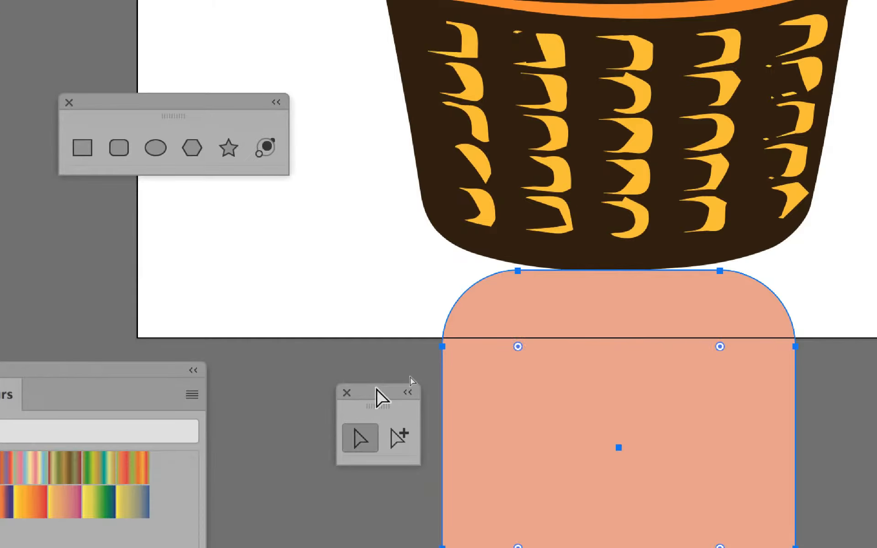
{"action": "left_click", "coordinate": [403, 371]}
{"action": "left_click", "coordinate": [410, 387]}
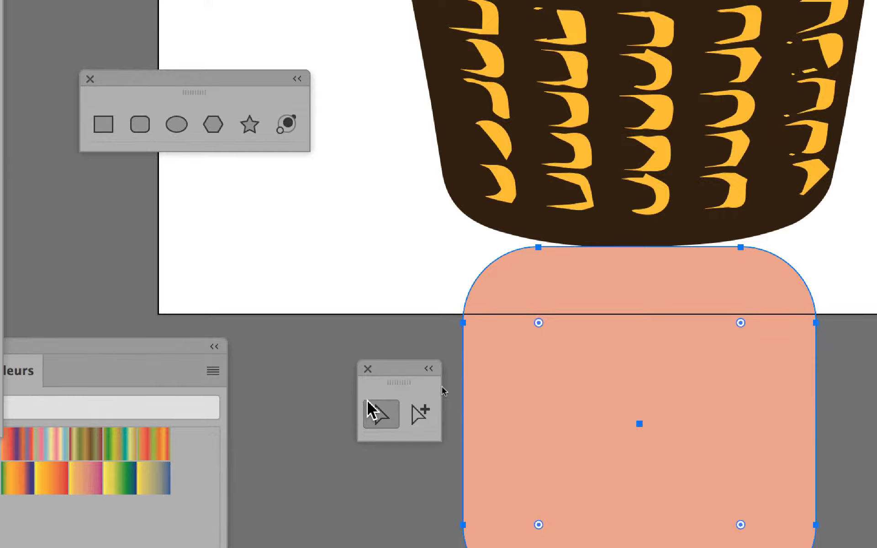
{"action": "left_click", "coordinate": [420, 413]}
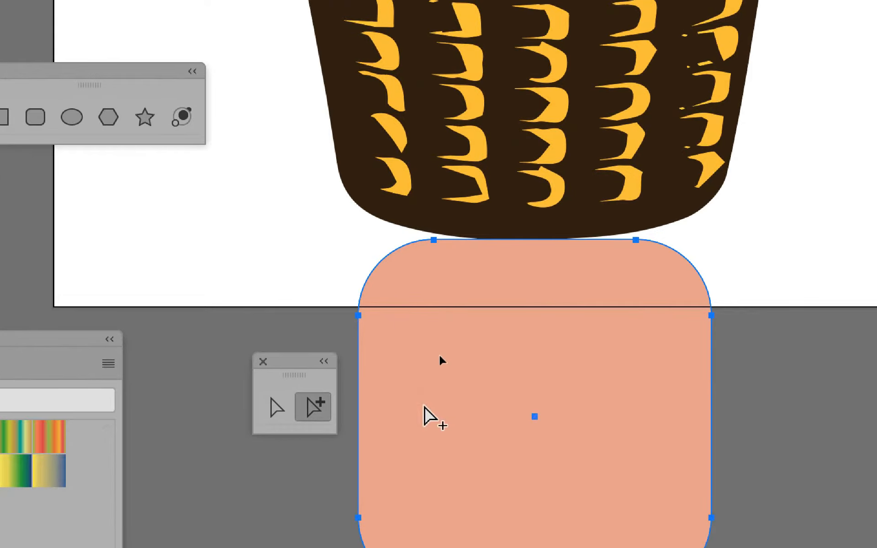
{"action": "left_click_drag", "start_coordinate": [529, 424], "coordinate": [526, 306]}
{"action": "left_click_drag", "start_coordinate": [421, 363], "coordinate": [426, 358]}
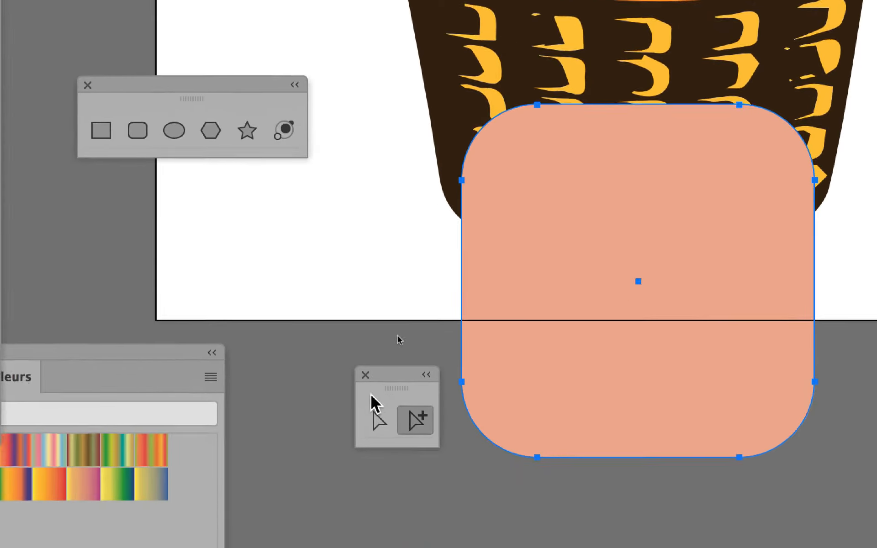
Reshape the salmon rectangle by moving its upper side anchor points outward and up to meet the cone's slanted edges
{"action": "left_click", "coordinate": [271, 494]}
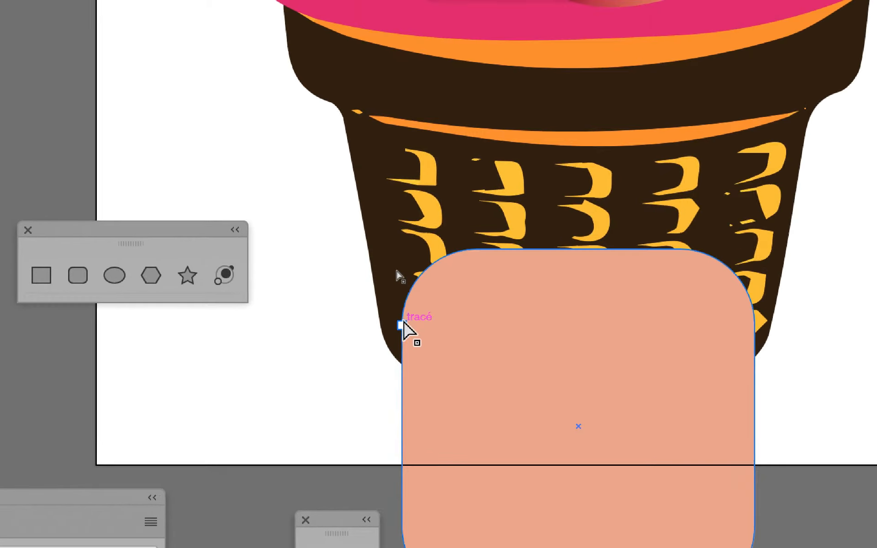
{"action": "left_click_drag", "start_coordinate": [427, 242], "coordinate": [411, 223]}
{"action": "left_click_drag", "start_coordinate": [398, 317], "coordinate": [391, 305]}
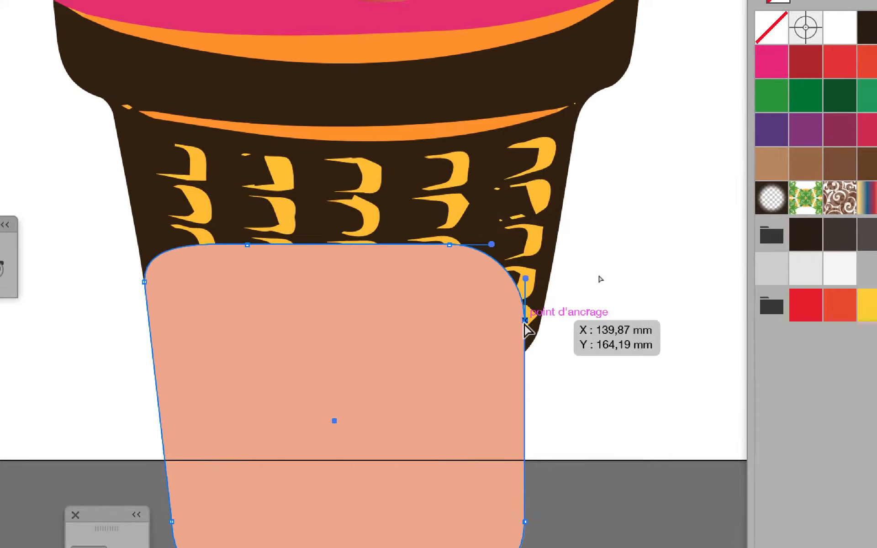
{"action": "left_click_drag", "start_coordinate": [520, 318], "coordinate": [542, 282]}
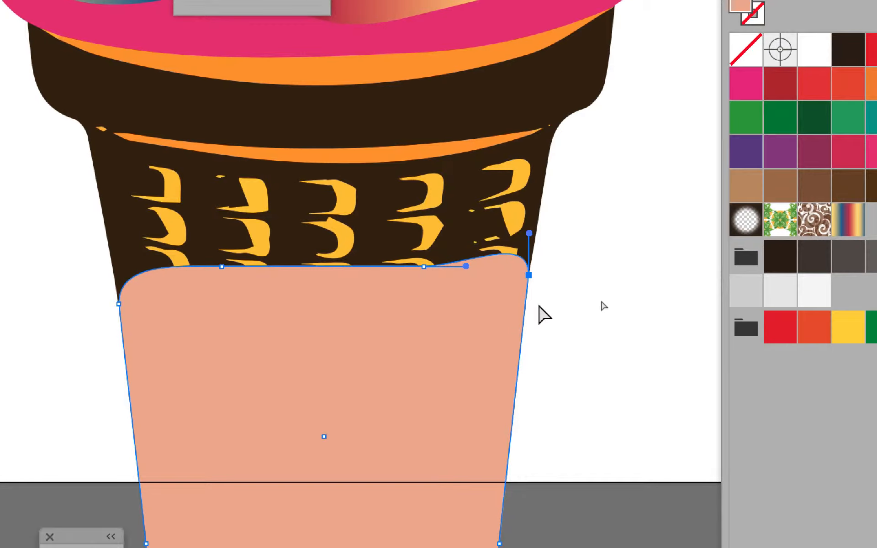
{"action": "left_click", "coordinate": [549, 365]}
{"action": "left_click", "coordinate": [515, 389]}
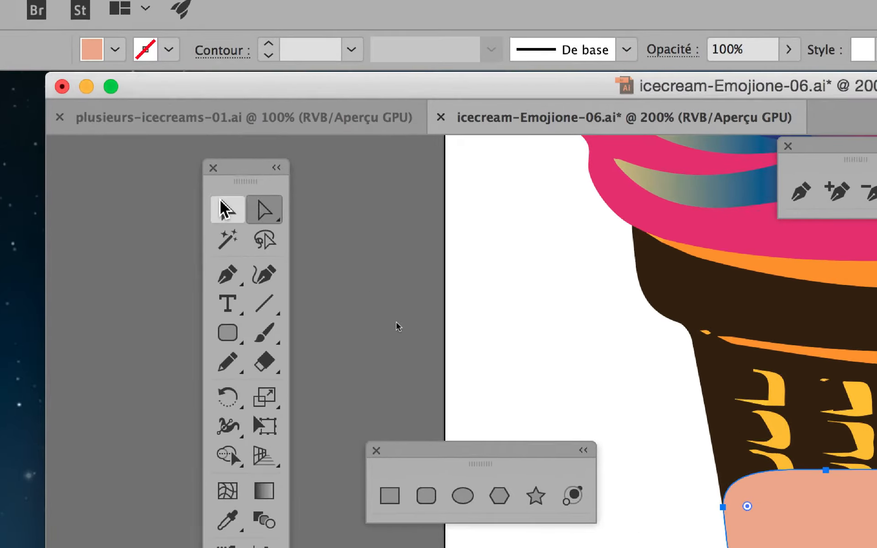
{"action": "left_click", "coordinate": [226, 209]}
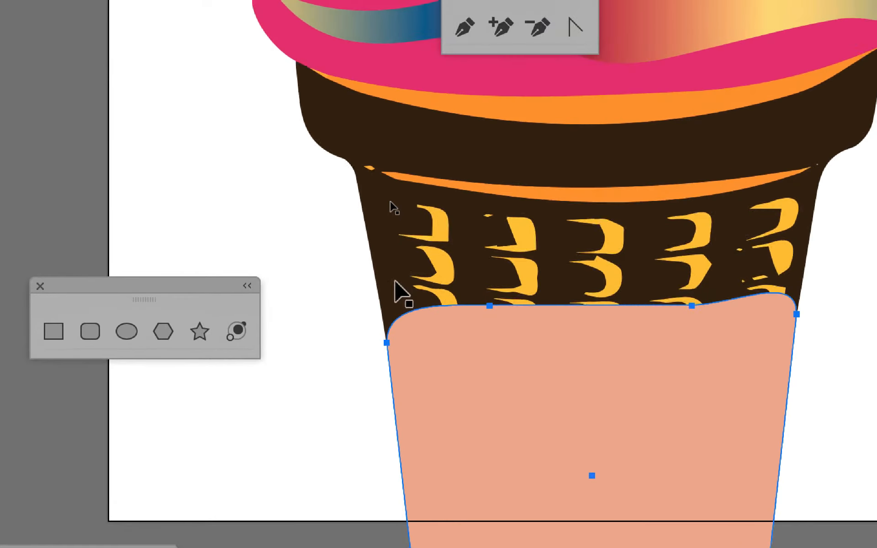
{"action": "key", "text": "ctrl+a"}
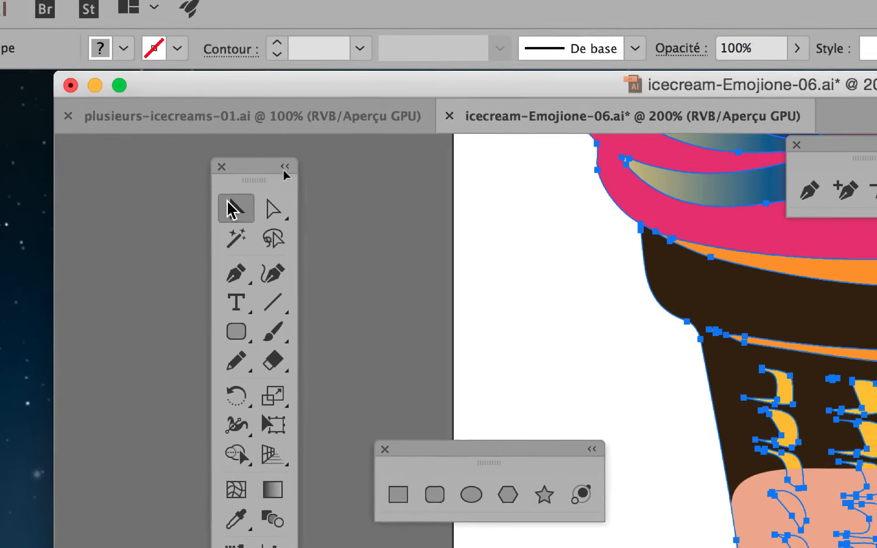
{"action": "left_click", "coordinate": [231, 204]}
{"action": "left_click", "coordinate": [317, 241]}
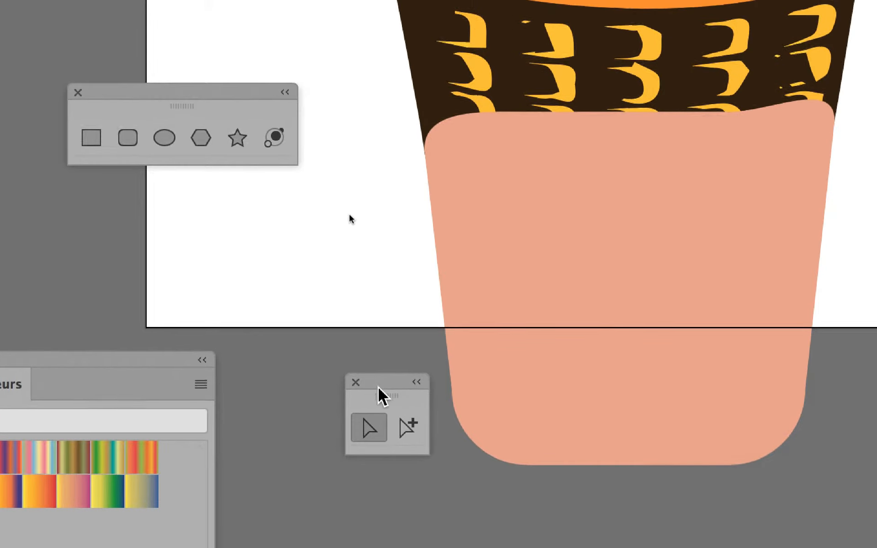
Select the dark cone body and the salmon shape together with the Group Selection tool, moving the floating selection tools nearby
{"action": "left_click_drag", "start_coordinate": [378, 387], "coordinate": [336, 231]}
{"action": "left_click", "coordinate": [367, 273]}
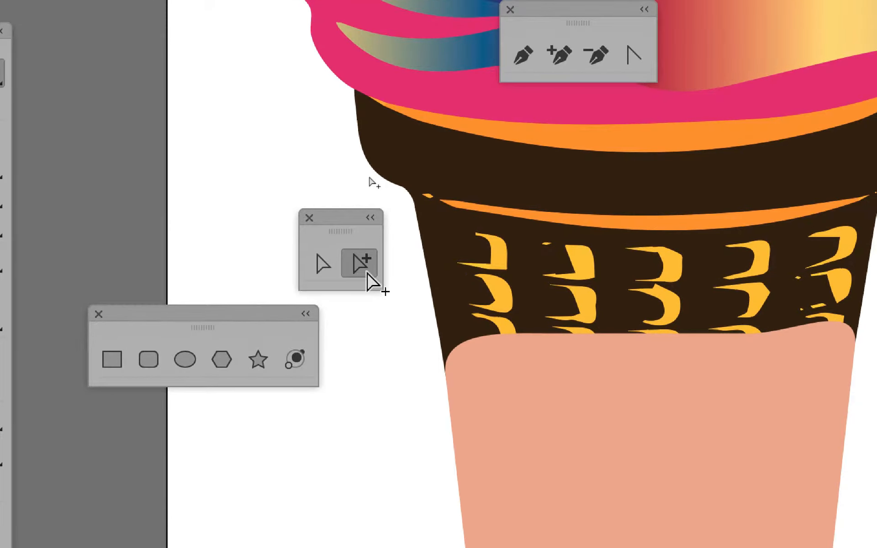
{"action": "left_click", "coordinate": [396, 186]}
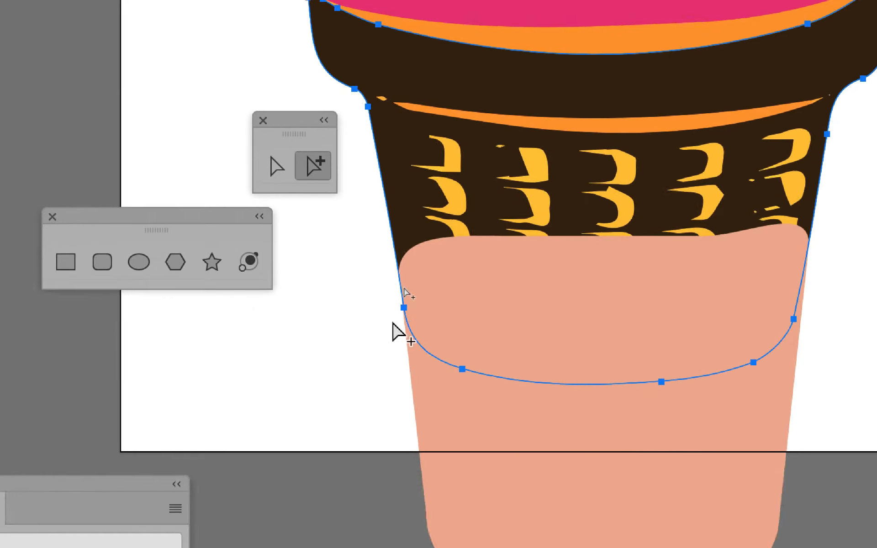
{"action": "left_click", "coordinate": [457, 527], "text": "shift"}
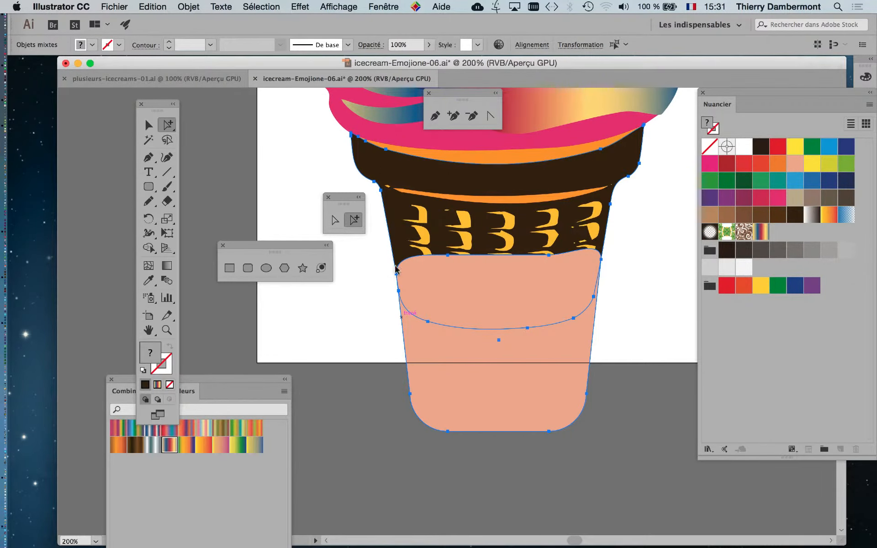
Display the Pathfinder options and position them beside the cone without covering the selected shapes
{"action": "left_click", "coordinate": [383, 6]}
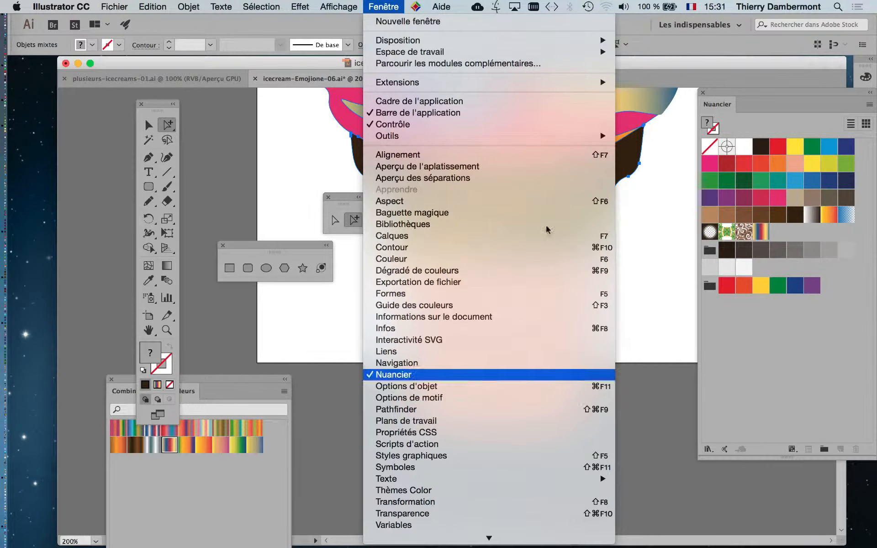
{"action": "key", "text": "Down"}
{"action": "key", "text": "Down"}
{"action": "key", "text": "Down"}
{"action": "key", "text": "Return"}
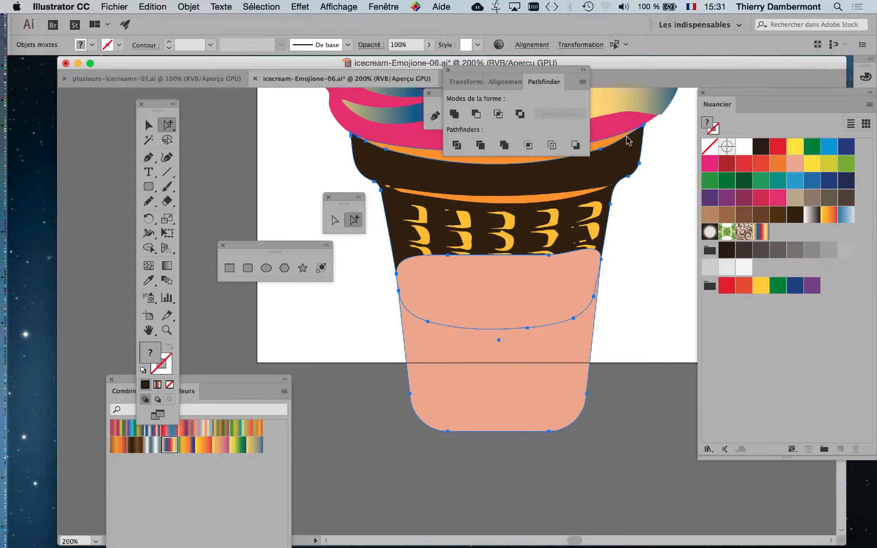
{"action": "left_click_drag", "start_coordinate": [481, 73], "coordinate": [628, 140]}
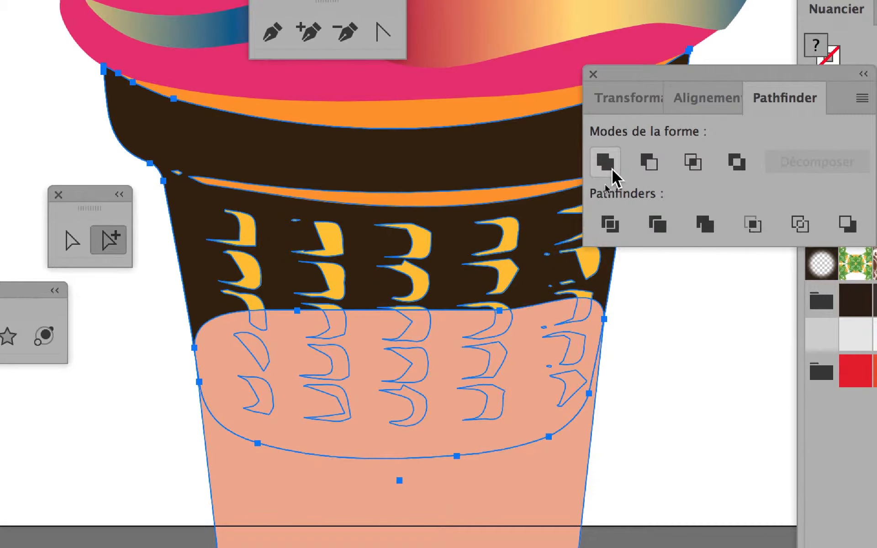
Try to unite the dark cone body and the salmon shape with Pathfinder, undo the union and deselect both shapes
{"action": "left_click", "coordinate": [605, 161]}
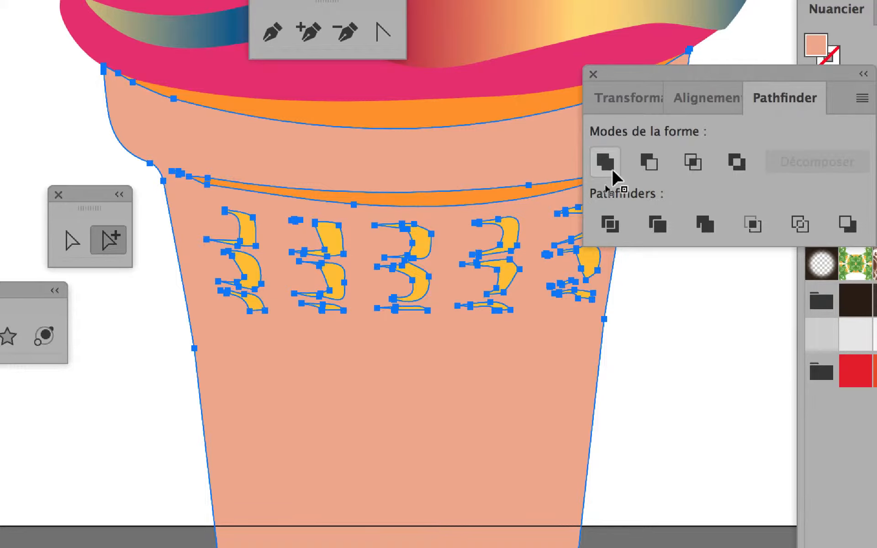
{"action": "left_click", "coordinate": [613, 173]}
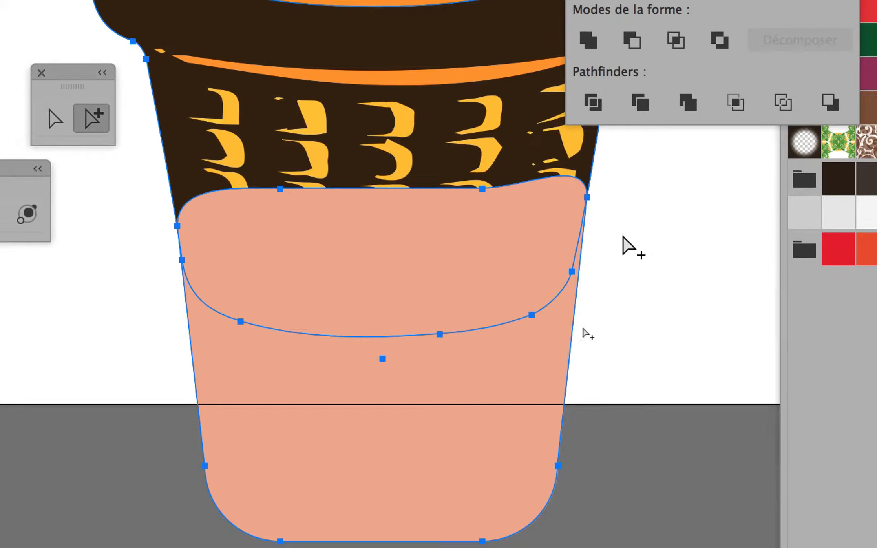
{"action": "left_click", "coordinate": [639, 358]}
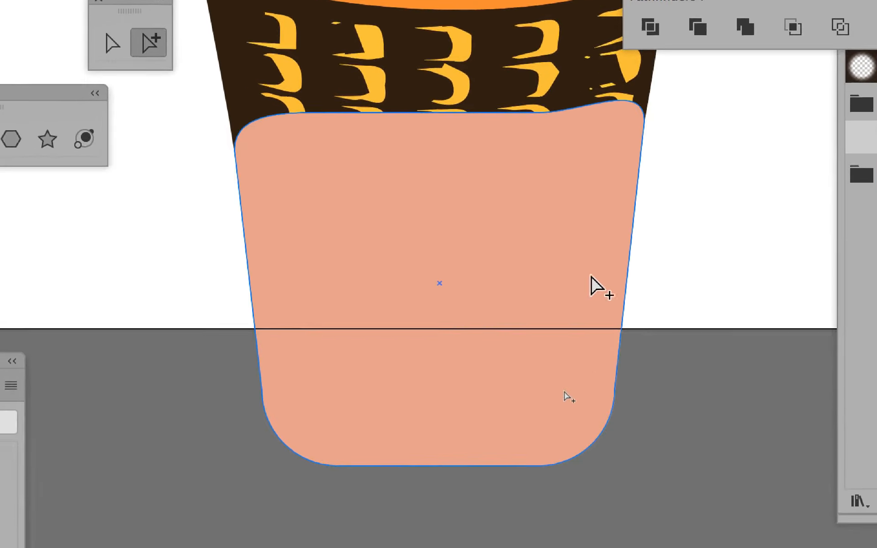
Select the salmon shape and send it to the back of the stacking order, behind the dark cone body
{"action": "left_click", "coordinate": [531, 432]}
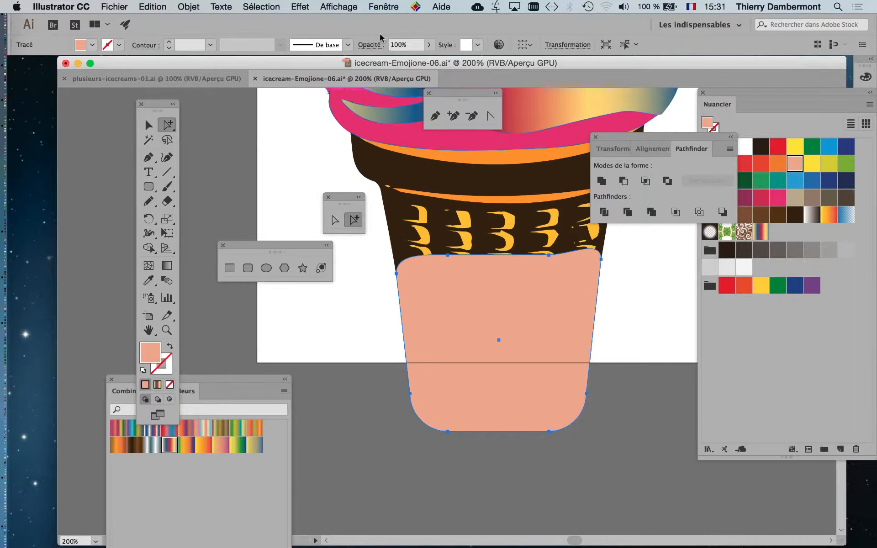
{"action": "left_click", "coordinate": [188, 7]}
{"action": "mouse_move", "coordinate": [320, 32]}
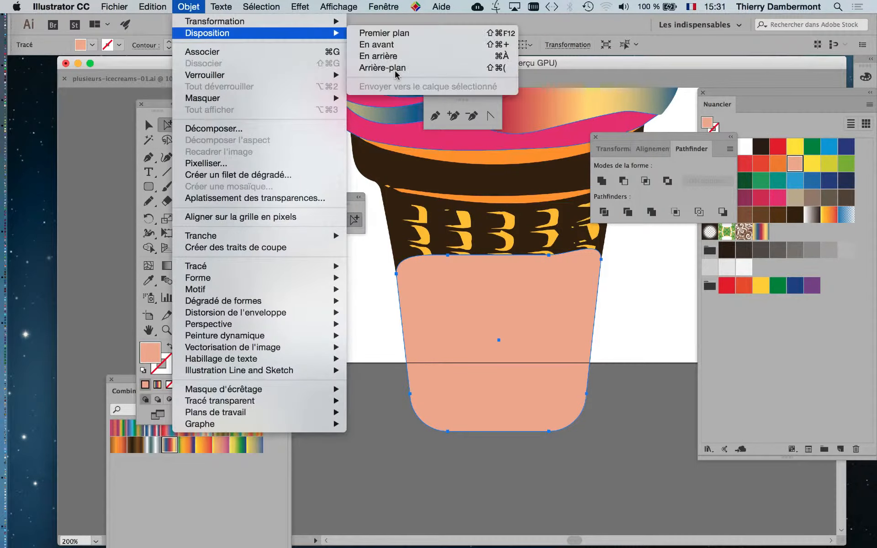
{"action": "left_click", "coordinate": [395, 70]}
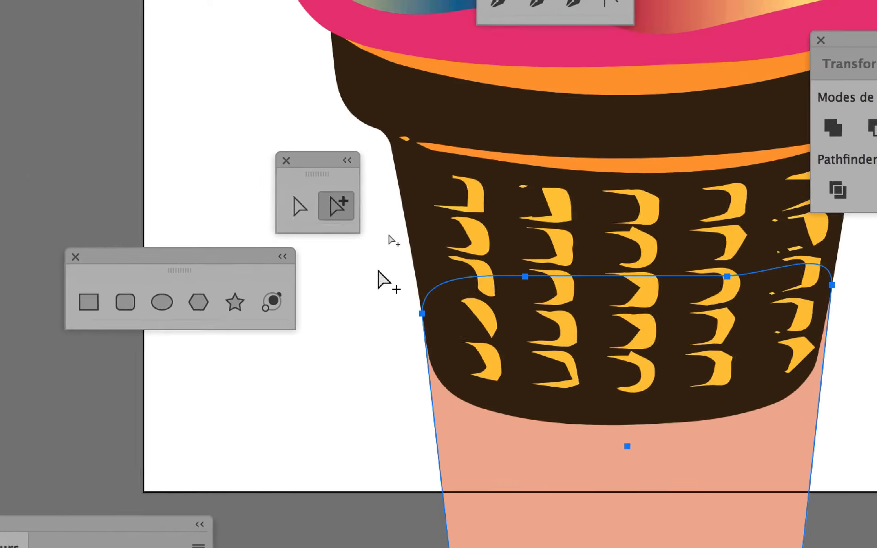
Select the dark cone body together with the salmon shape and unite them with Pathfinder's Réunion mode, leaving nothing selected
{"action": "left_click", "coordinate": [413, 313]}
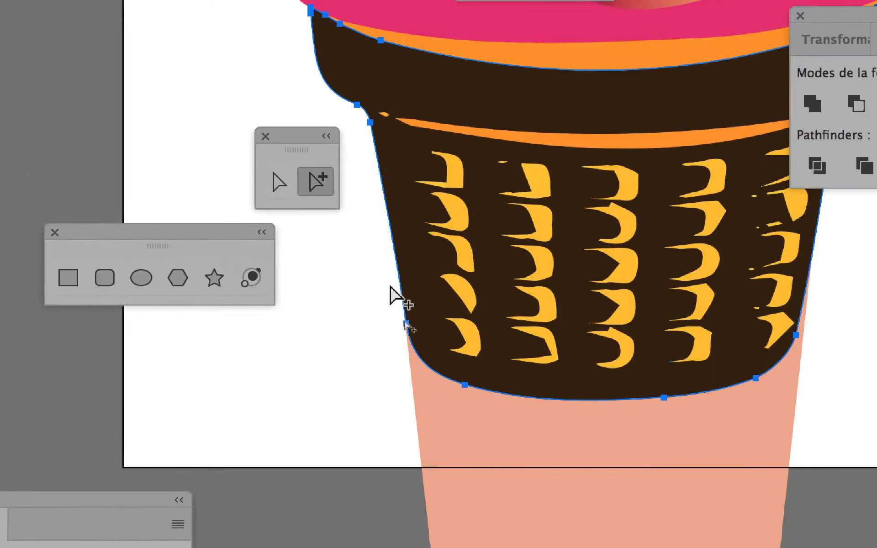
{"action": "left_click", "coordinate": [418, 388], "text": "shift"}
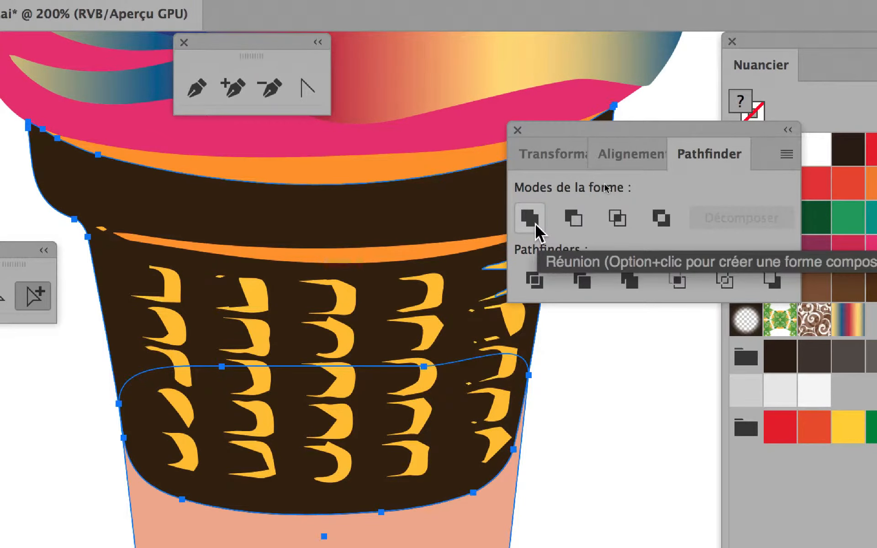
{"action": "left_click", "coordinate": [532, 219]}
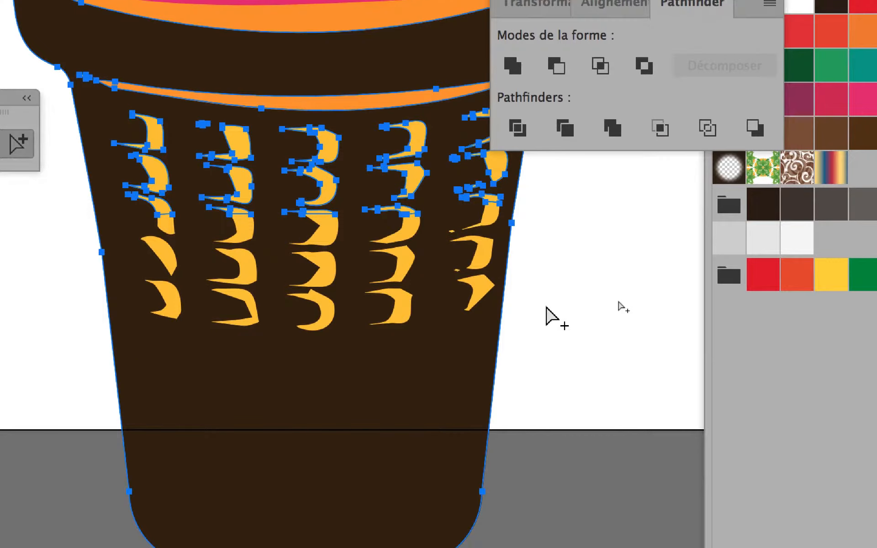
{"action": "left_click", "coordinate": [566, 467]}
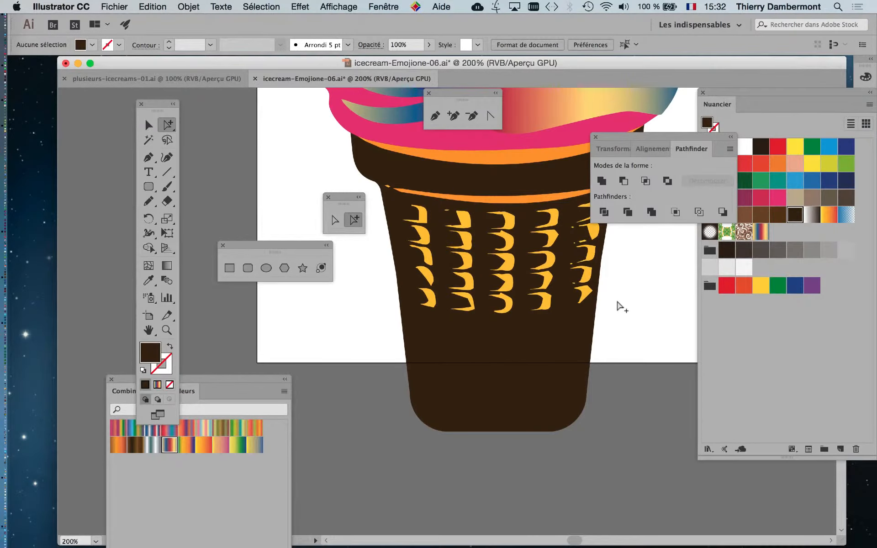
Redraw the base of the united dark cone with the Pencil tool as a rounder, tapered curve
{"action": "key", "text": "super+minus"}
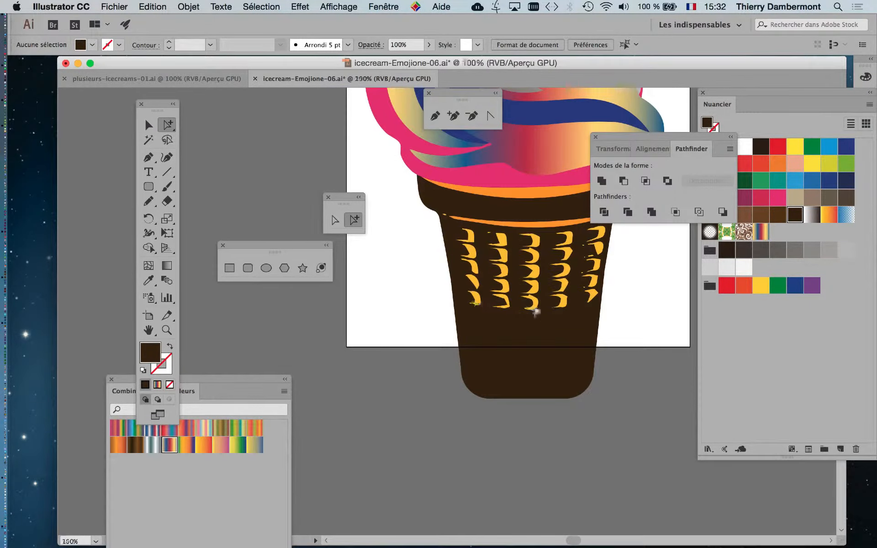
{"action": "left_click_drag", "start_coordinate": [643, 293], "coordinate": [572, 300]}
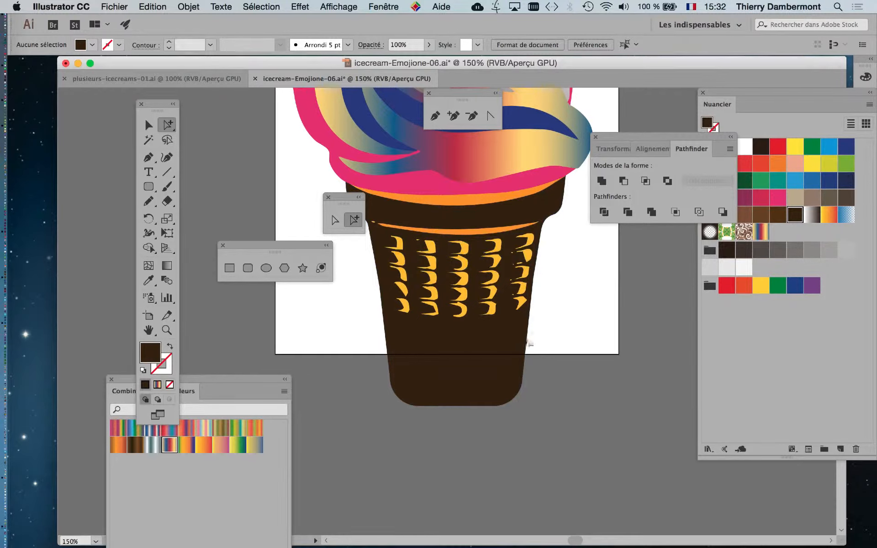
{"action": "key", "text": "super+minus"}
{"action": "key", "text": "super+plus"}
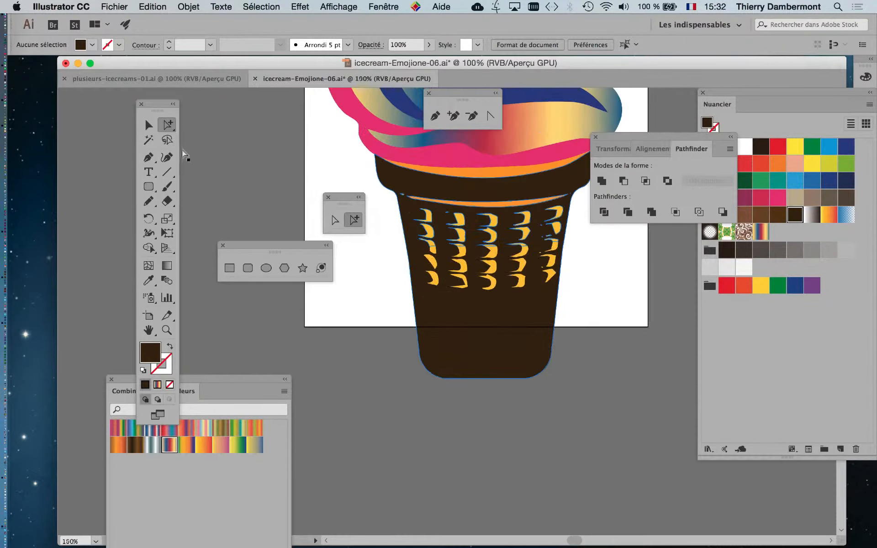
{"action": "left_click", "coordinate": [417, 345]}
{"action": "left_click", "coordinate": [148, 203]}
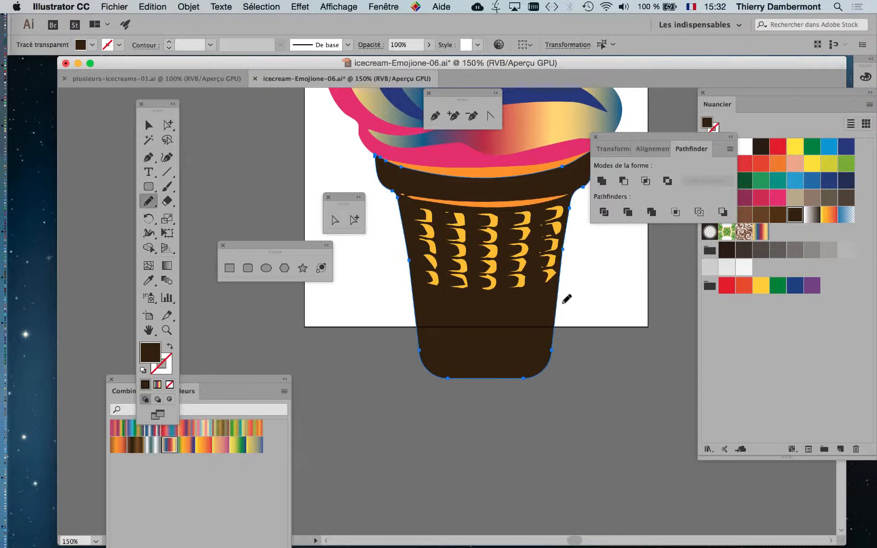
{"action": "left_click_drag", "start_coordinate": [544, 328], "coordinate": [419, 336]}
{"action": "key", "text": "super+z"}
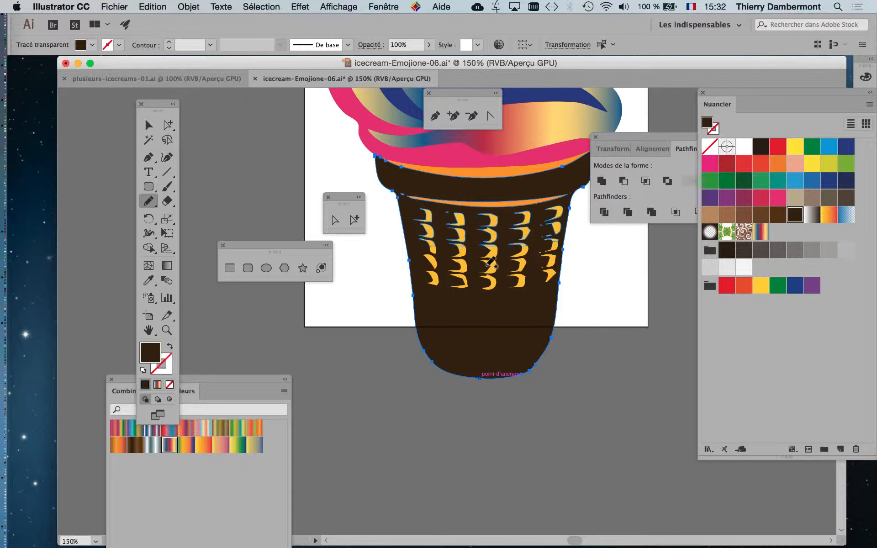
Select only the dark cone body inside the grouped artwork with the Group Selection tool
{"action": "scroll", "coordinate": [492, 262], "scroll_direction": "up", "scroll_amount": 1}
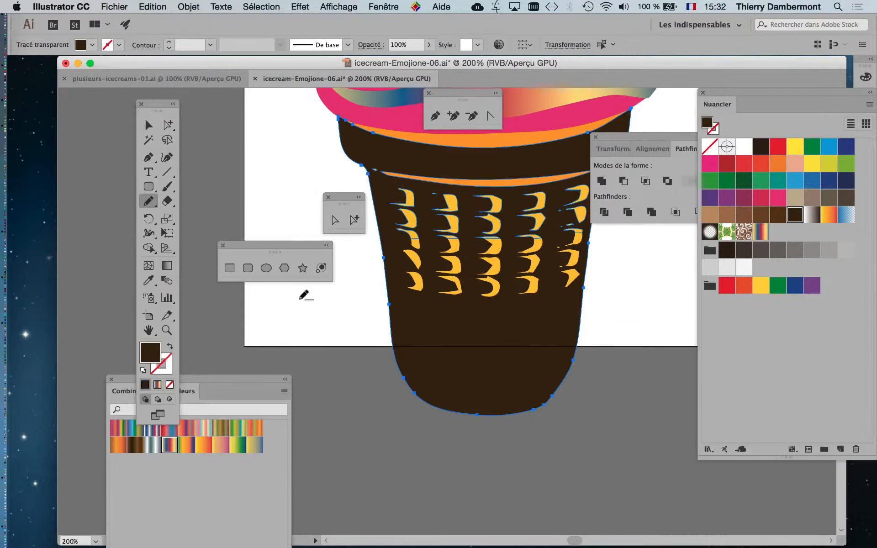
{"action": "key", "text": "v"}
{"action": "left_click", "coordinate": [448, 397]}
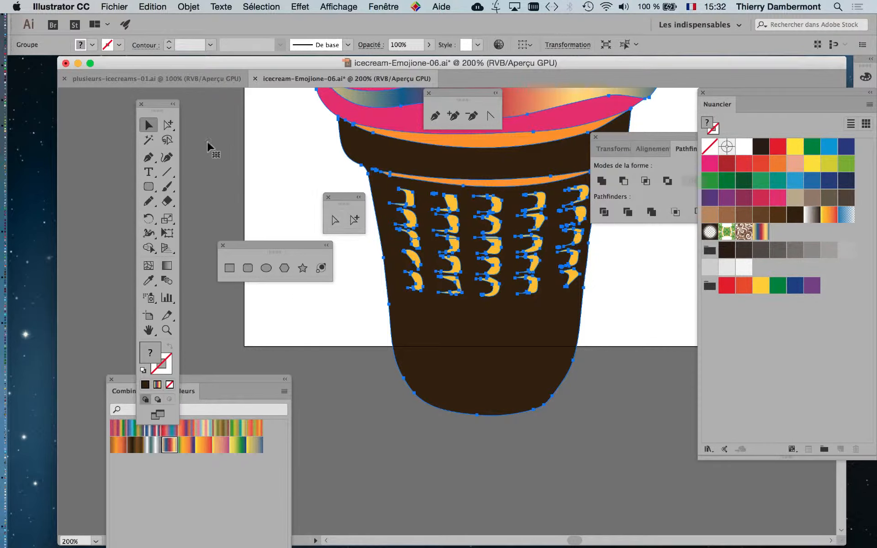
{"action": "key", "text": "a"}
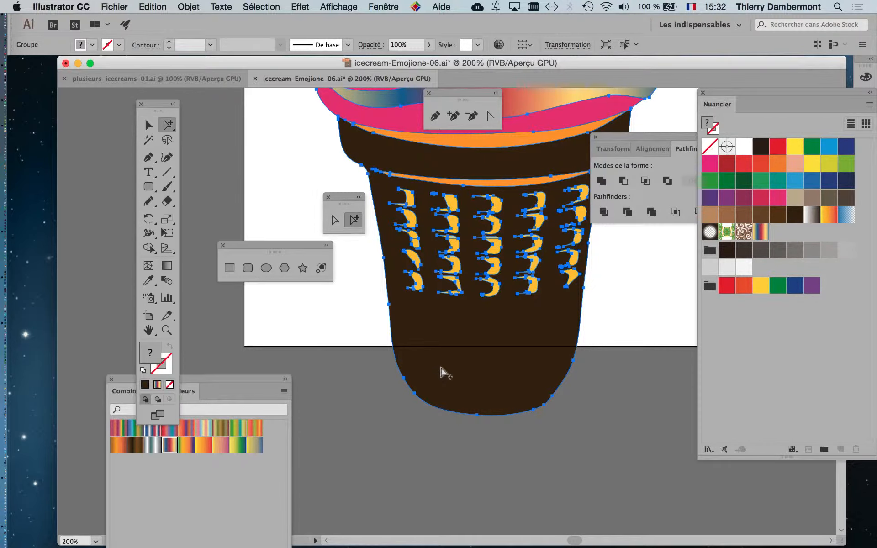
{"action": "left_click", "coordinate": [441, 368]}
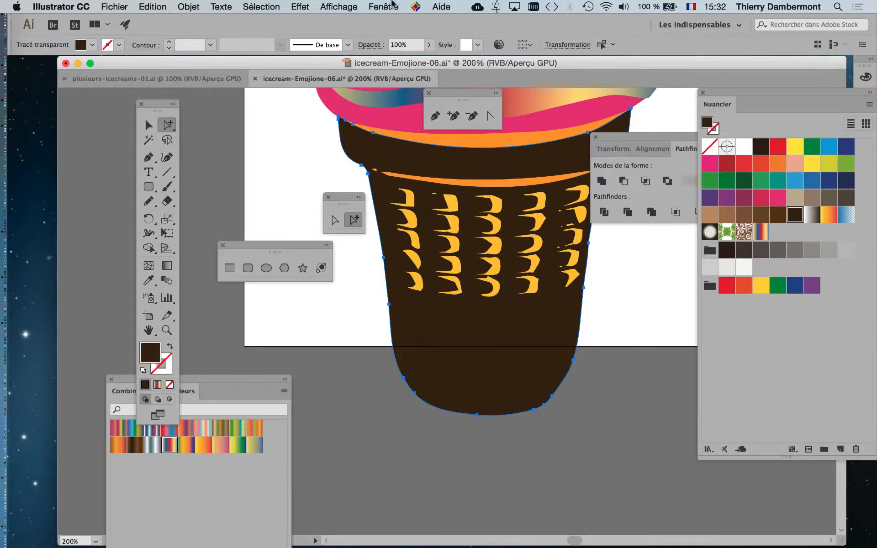
Display the layers (Calques), enlarge their list beside the cone and expand the group to show its paths
{"action": "scroll", "coordinate": [426, 193], "scroll_direction": "right", "scroll_amount": 3}
{"action": "left_click", "coordinate": [383, 6]}
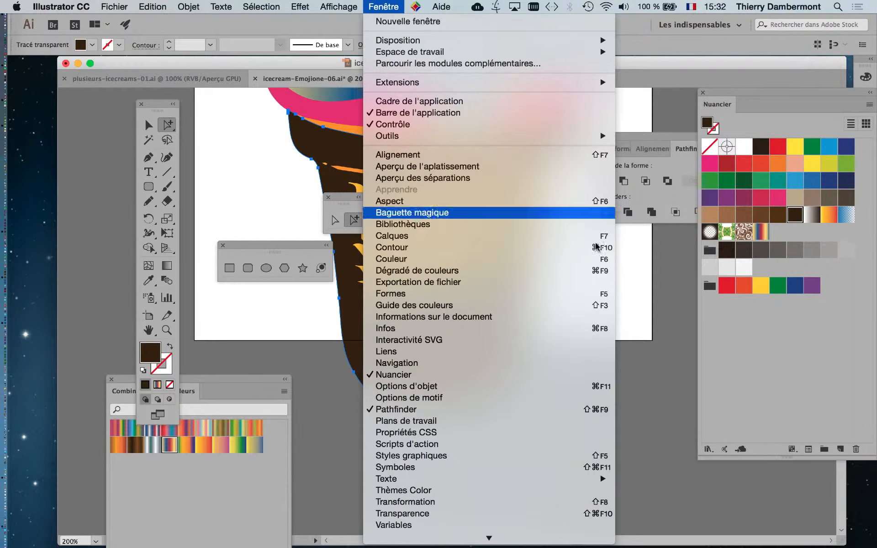
{"action": "key", "text": "Return"}
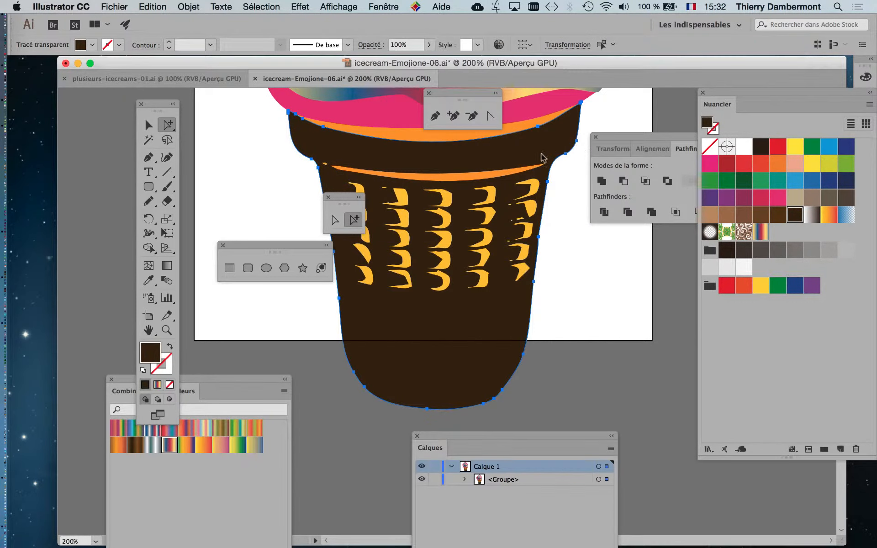
{"action": "left_click_drag", "start_coordinate": [512, 435], "coordinate": [557, 128]}
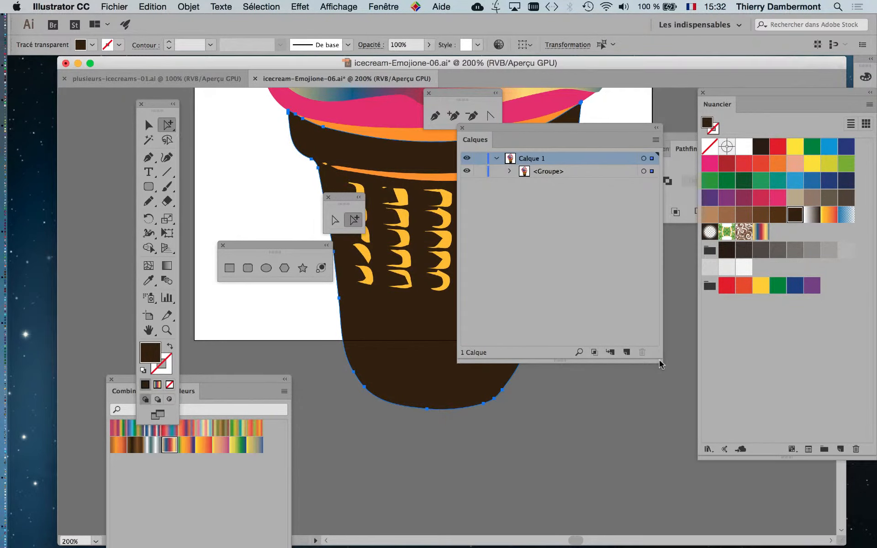
{"action": "left_click_drag", "start_coordinate": [664, 387], "coordinate": [741, 474]}
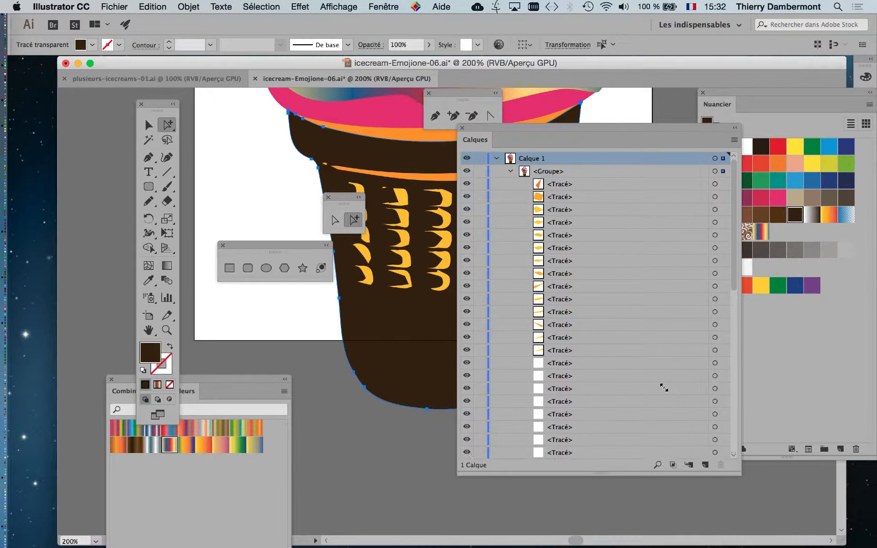
Lock the dark cone body's transparent path (Tracé transparent) in the layer list
{"action": "scroll", "coordinate": [664, 390], "scroll_direction": "down", "scroll_amount": 10}
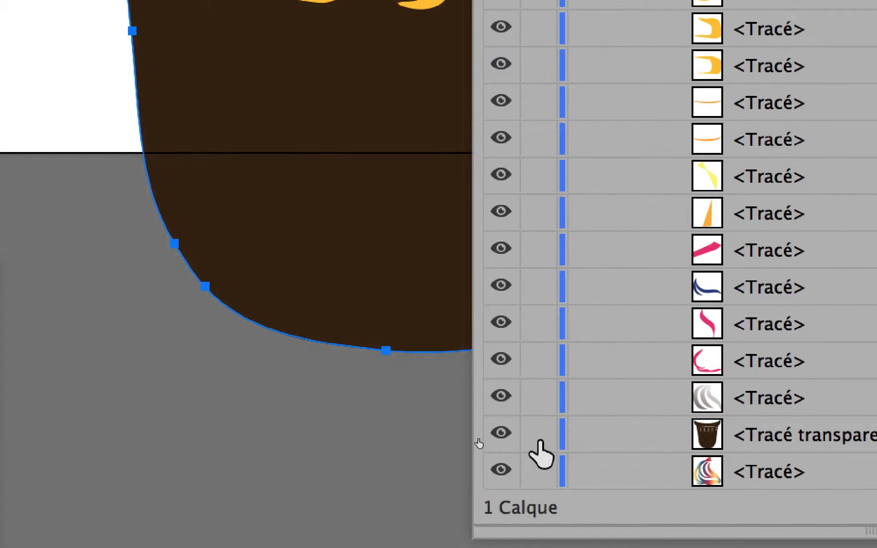
{"action": "left_click", "coordinate": [539, 438]}
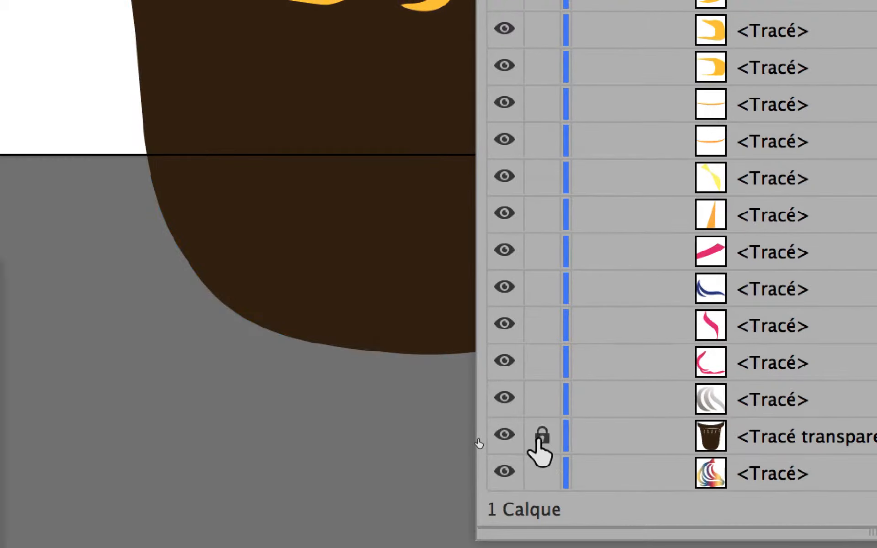
{"action": "left_click", "coordinate": [541, 437]}
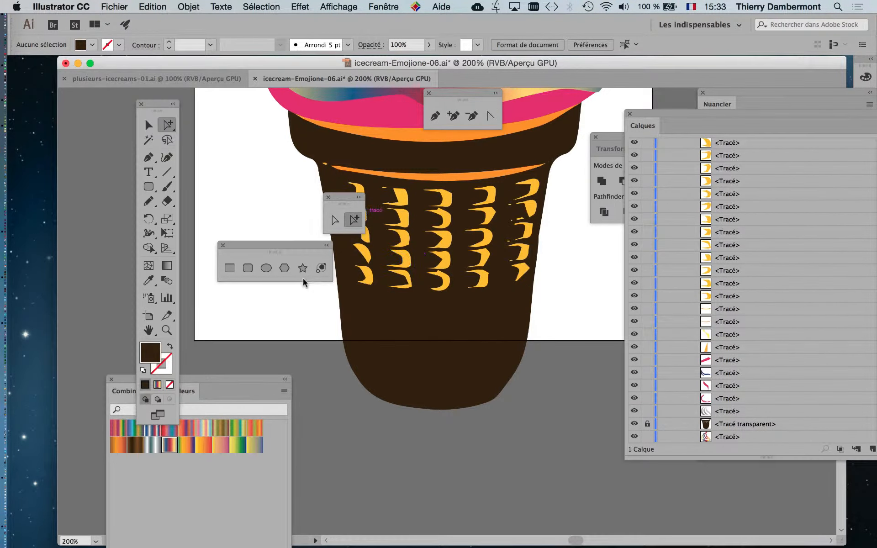
Move the floating tool sets off the cone, select all the yellow waffle marks and duplicate them onto the cone's extended lower part
{"action": "left_click_drag", "start_coordinate": [343, 198], "coordinate": [240, 126]}
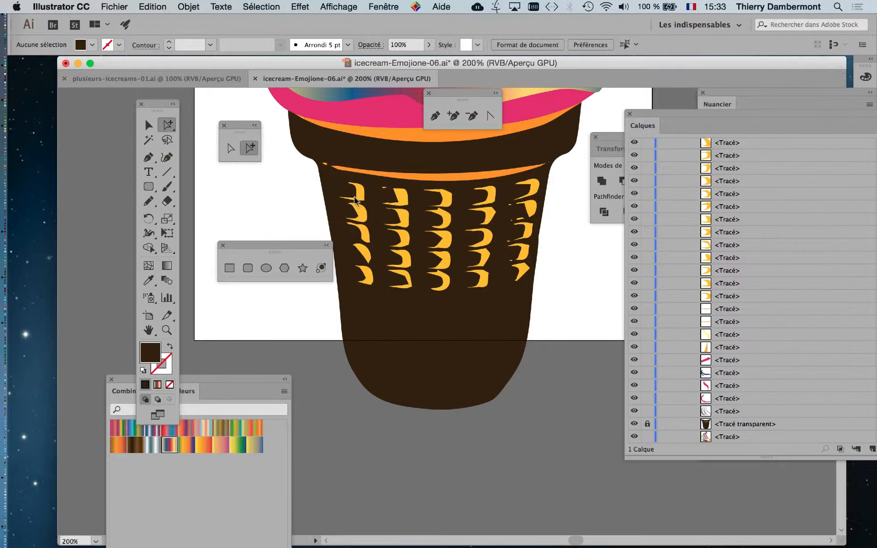
{"action": "left_click_drag", "start_coordinate": [274, 247], "coordinate": [236, 238]}
{"action": "key", "text": "super+equal"}
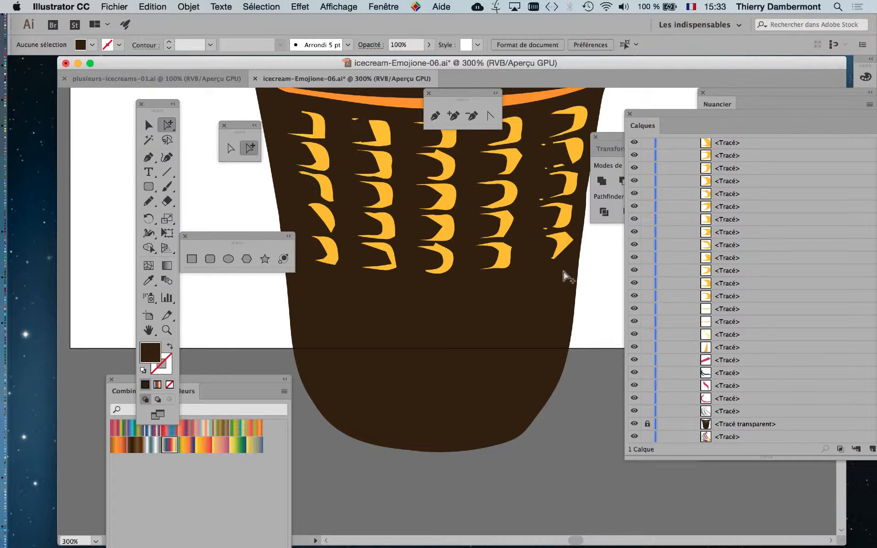
{"action": "left_click_drag", "start_coordinate": [557, 249], "coordinate": [553, 286]}
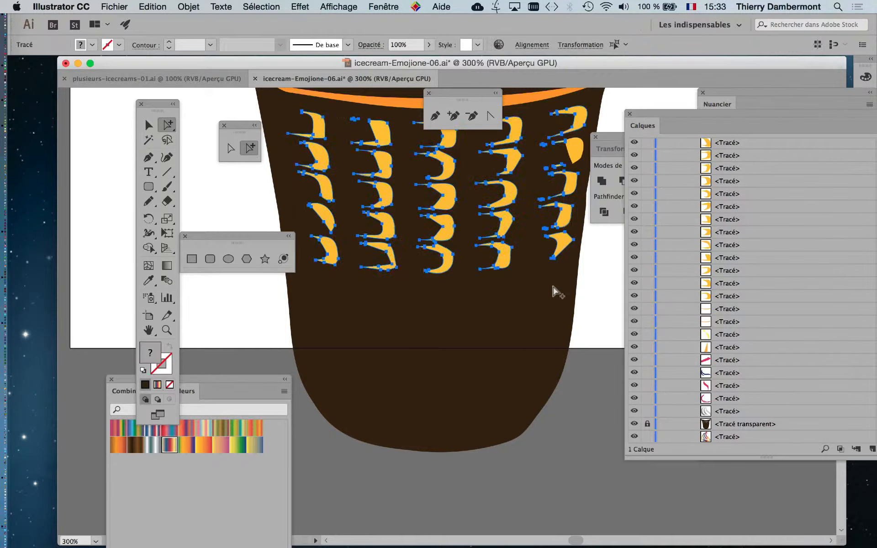
{"action": "left_click_drag", "start_coordinate": [556, 248], "coordinate": [554, 415]}
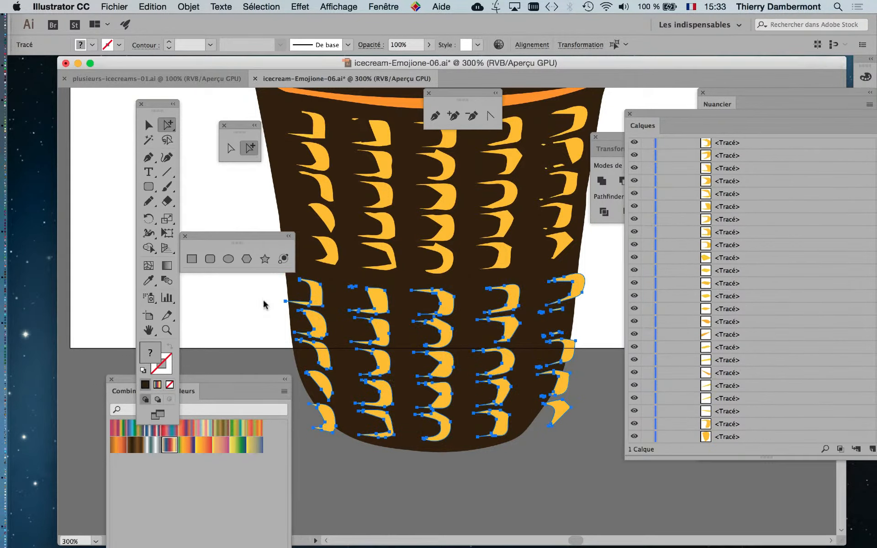
Move the shape tools below the cone and narrow the copied waffle marks from both sides with Free Transform to fit the cone's width
{"action": "left_click_drag", "start_coordinate": [191, 237], "coordinate": [448, 510]}
{"action": "key", "text": "e"}
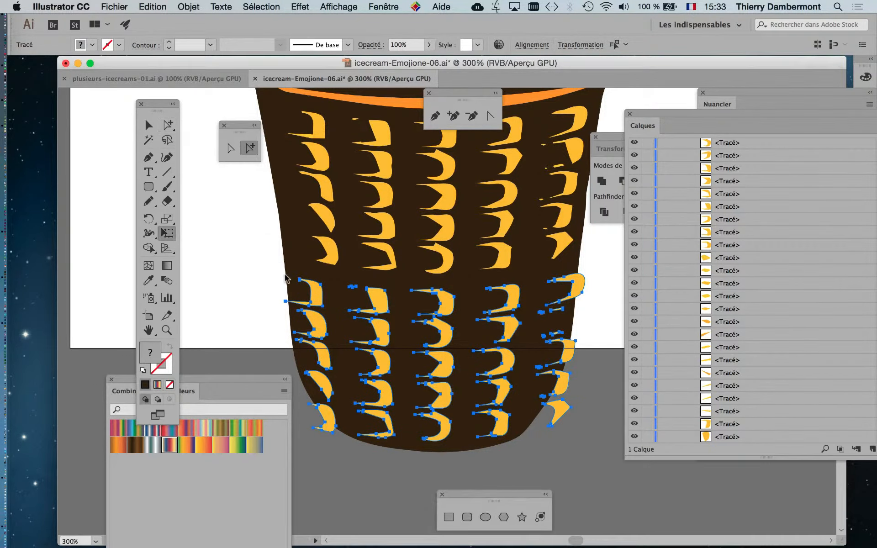
{"action": "left_click_drag", "start_coordinate": [285, 273], "coordinate": [309, 280]}
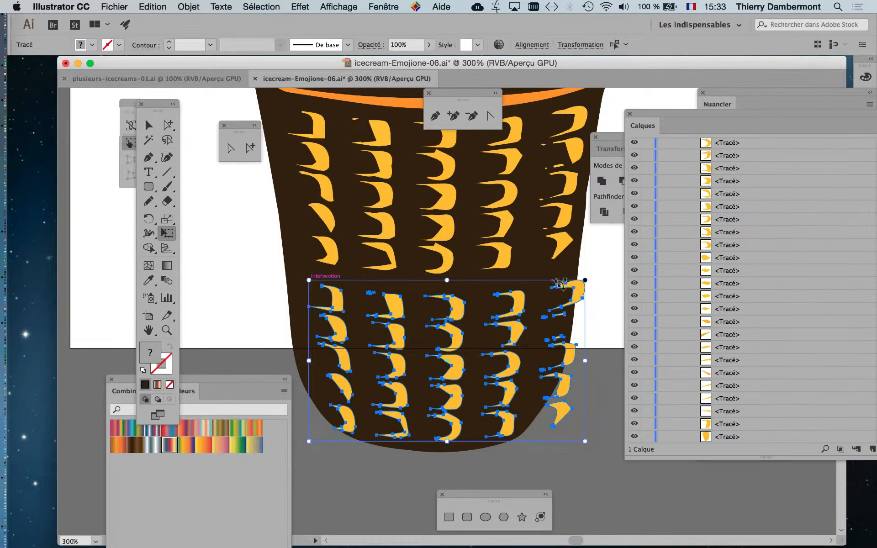
{"action": "left_click_drag", "start_coordinate": [585, 280], "coordinate": [566, 283]}
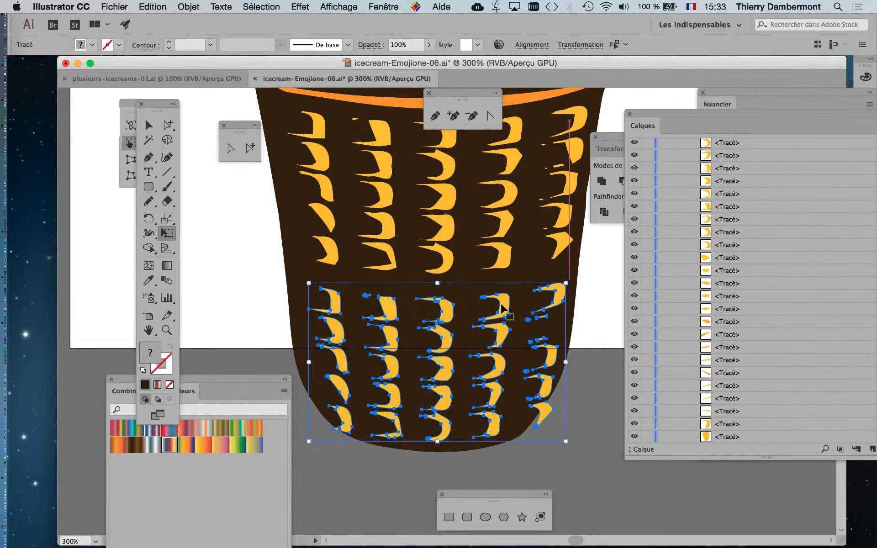
Try moving the narrowed waffle marks slightly upward, deselect them and revert to the selected copy's previous position
{"action": "left_click_drag", "start_coordinate": [502, 311], "coordinate": [501, 302]}
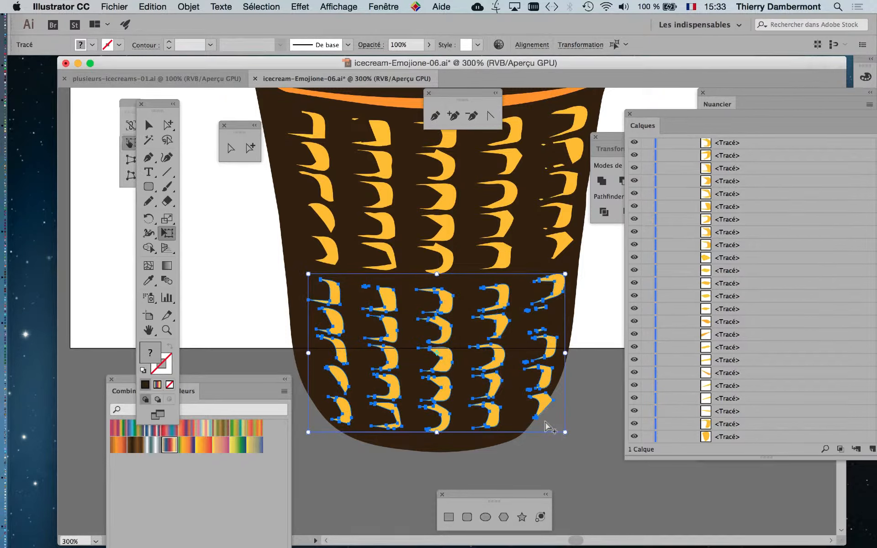
{"action": "left_click", "coordinate": [183, 244]}
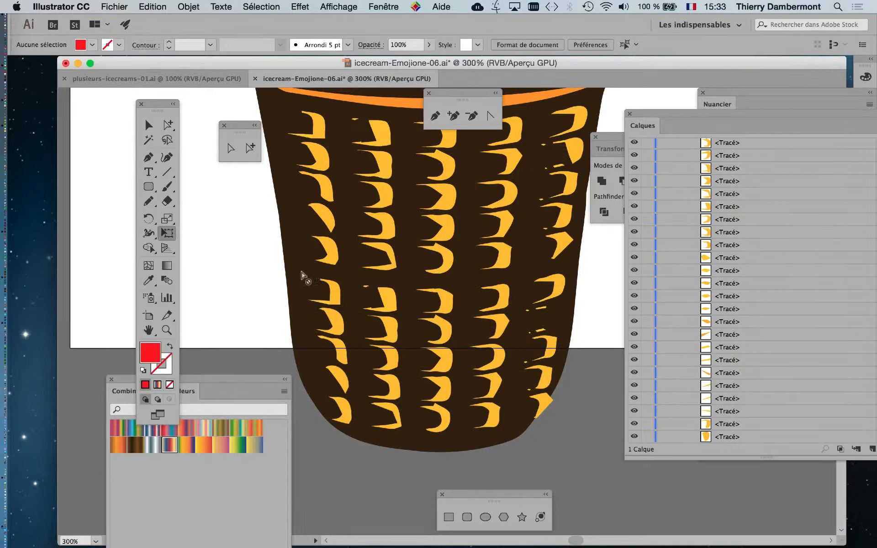
{"action": "left_click_drag", "start_coordinate": [306, 280], "coordinate": [567, 442]}
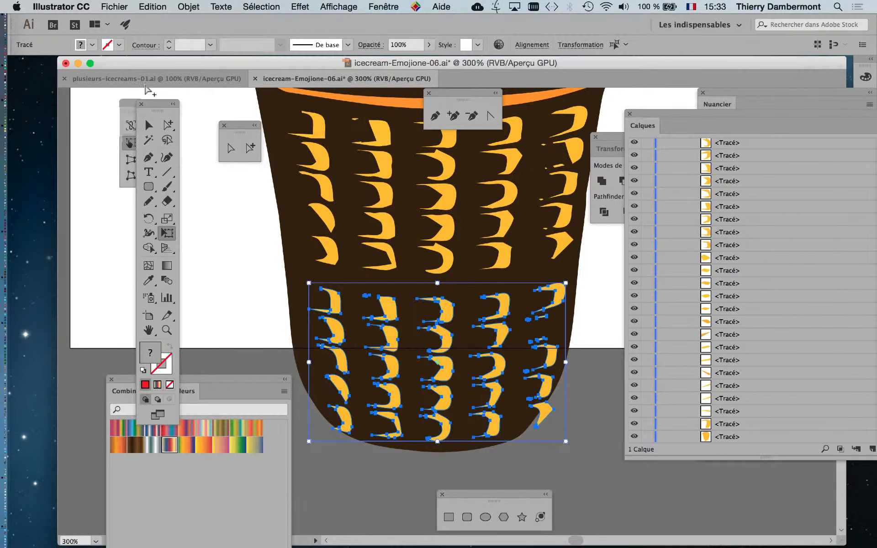
Move the main toolbar off the cone and free-distort the copied waffle marks, pulling their two lower corners inward to follow the rounded base
{"action": "left_click_drag", "start_coordinate": [156, 104], "coordinate": [274, 228]}
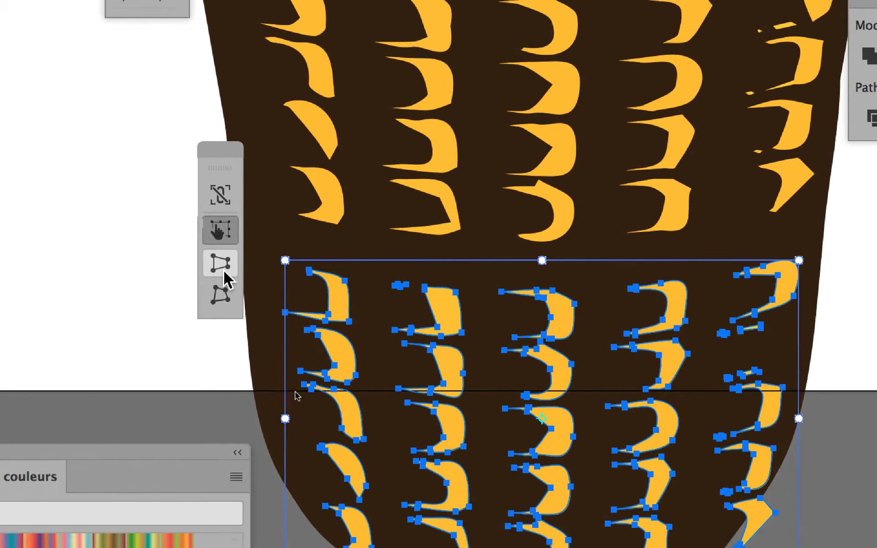
{"action": "left_click", "coordinate": [222, 293]}
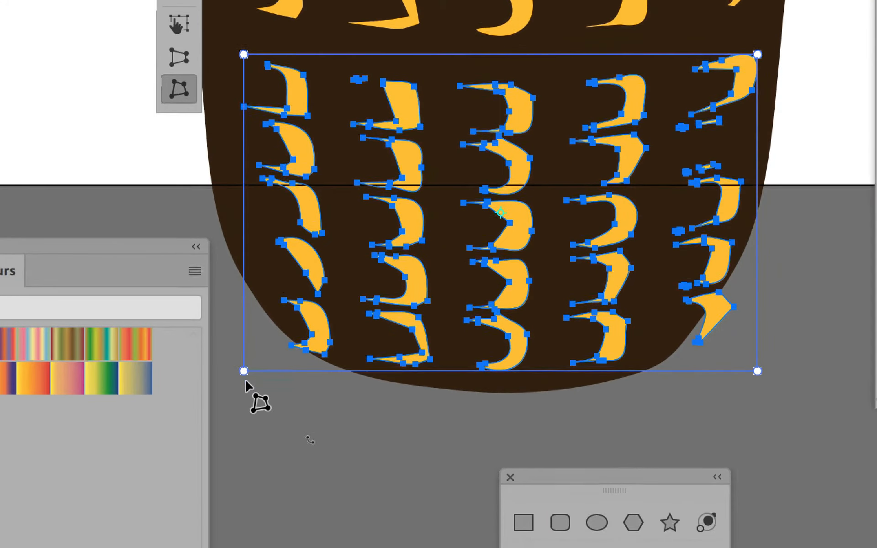
{"action": "mouse_move", "coordinate": [243, 371]}
{"action": "left_mouse_down"}
{"action": "mouse_move", "coordinate": [262, 362]}
{"action": "mouse_move", "coordinate": [256, 376]}
{"action": "left_mouse_up"}
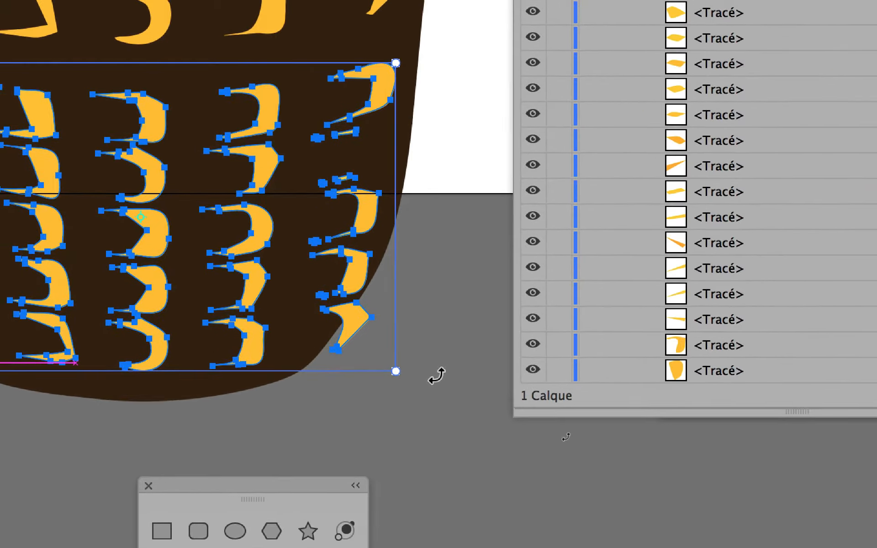
{"action": "mouse_move", "coordinate": [396, 370]}
{"action": "left_mouse_down"}
{"action": "mouse_move", "coordinate": [342, 364]}
{"action": "mouse_move", "coordinate": [398, 370]}
{"action": "left_mouse_up"}
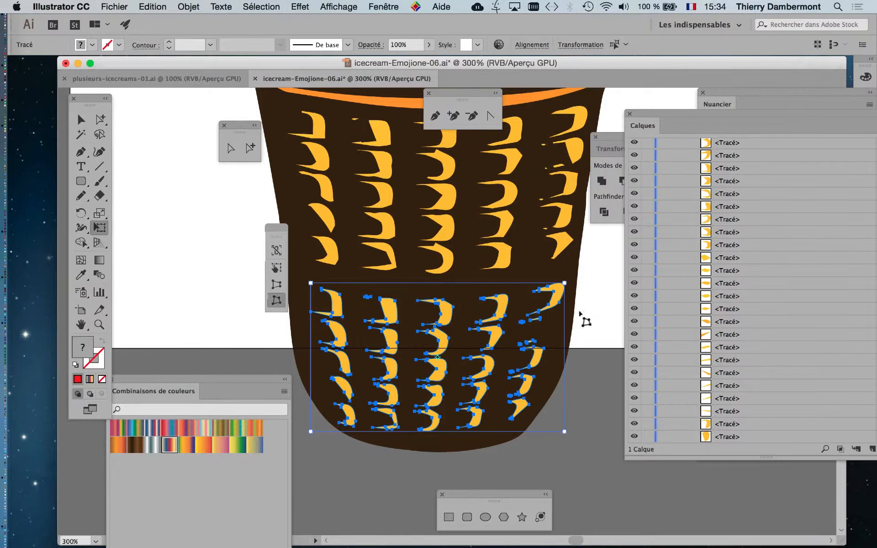
{"action": "left_click_drag", "start_coordinate": [564, 432], "coordinate": [574, 431]}
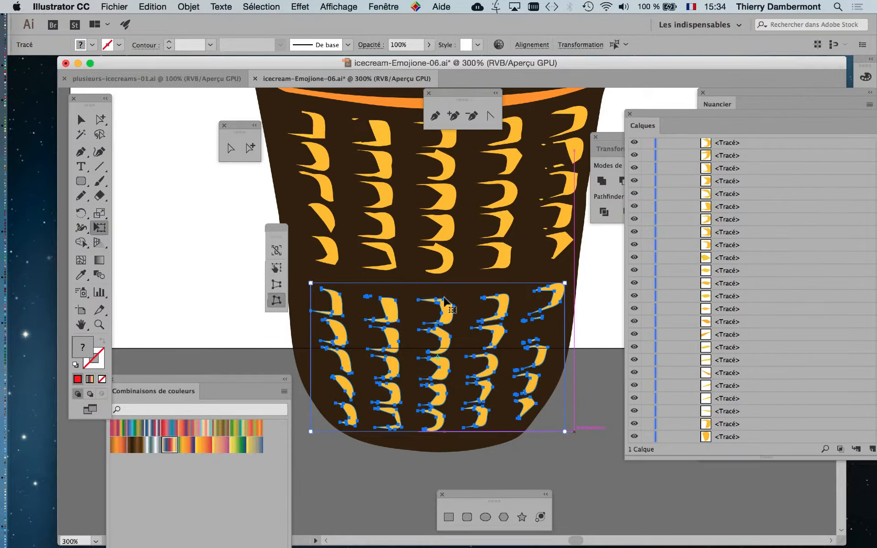
Move the copied waffle marks up close to the original rows, nudge them slightly right to centre them on the cone, and deselect them
{"action": "left_click_drag", "start_coordinate": [448, 311], "coordinate": [445, 298]}
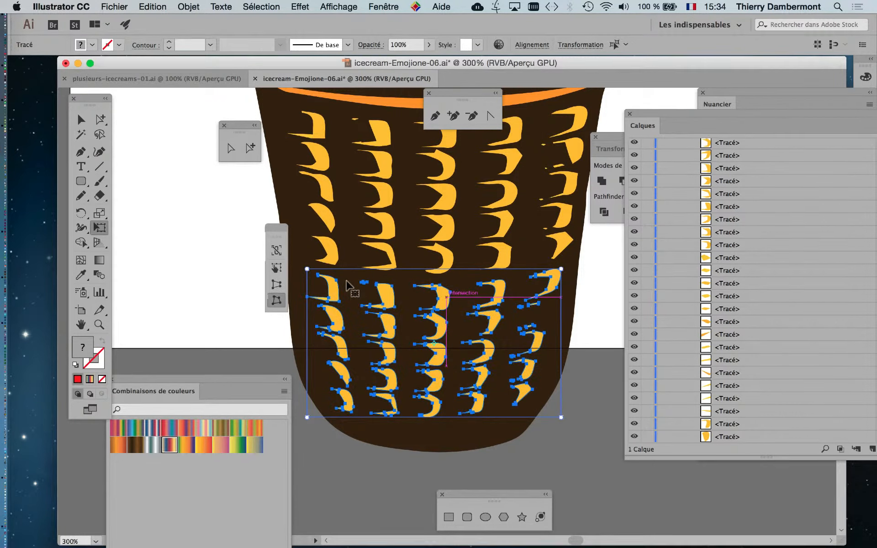
{"action": "key", "text": "Right"}
{"action": "key", "text": "Right"}
{"action": "key", "text": "Right"}
{"action": "key", "text": "Left"}
{"action": "key", "text": "Left"}
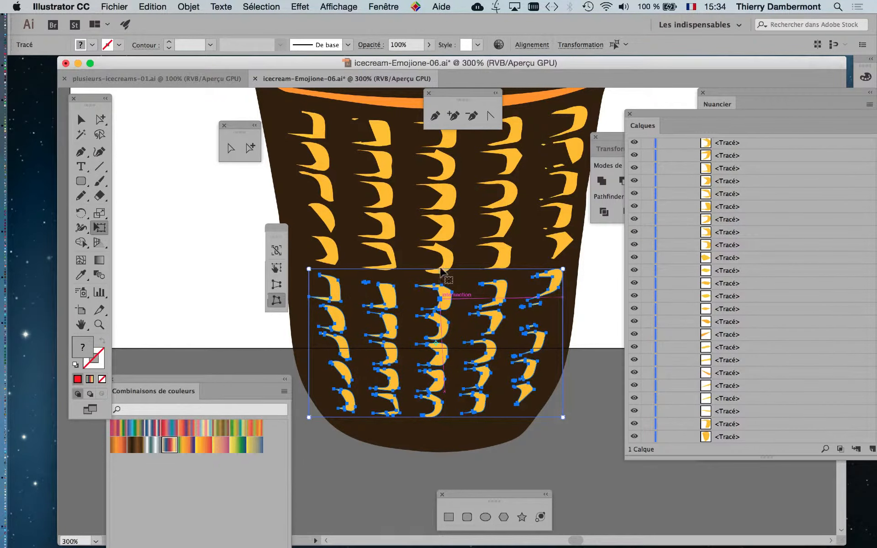
{"action": "key", "text": "v"}
{"action": "left_click", "coordinate": [394, 456]}
{"action": "scroll", "coordinate": [394, 457], "scroll_direction": "down", "scroll_amount": 4}
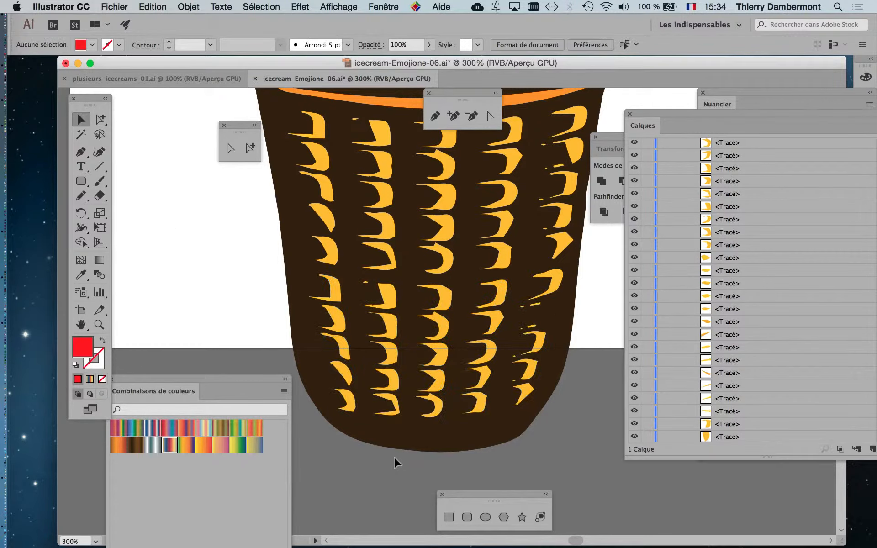
{"action": "scroll", "coordinate": [396, 454], "scroll_direction": "down", "scroll_amount": 1}
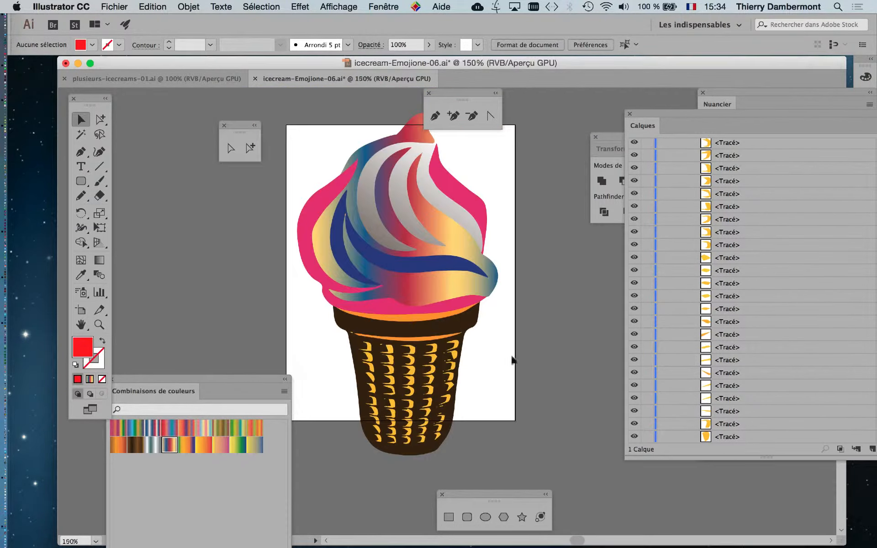
Save icecream-Emojione-06.ai and switch to plusieurs-icecreams-01.ai to update its linked ice creams
{"action": "left_click", "coordinate": [125, 7]}
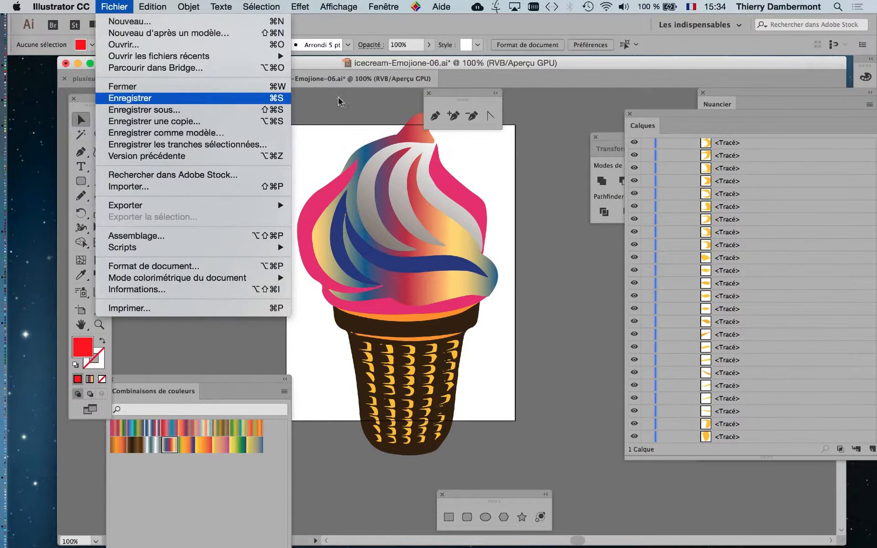
{"action": "key", "text": "Escape"}
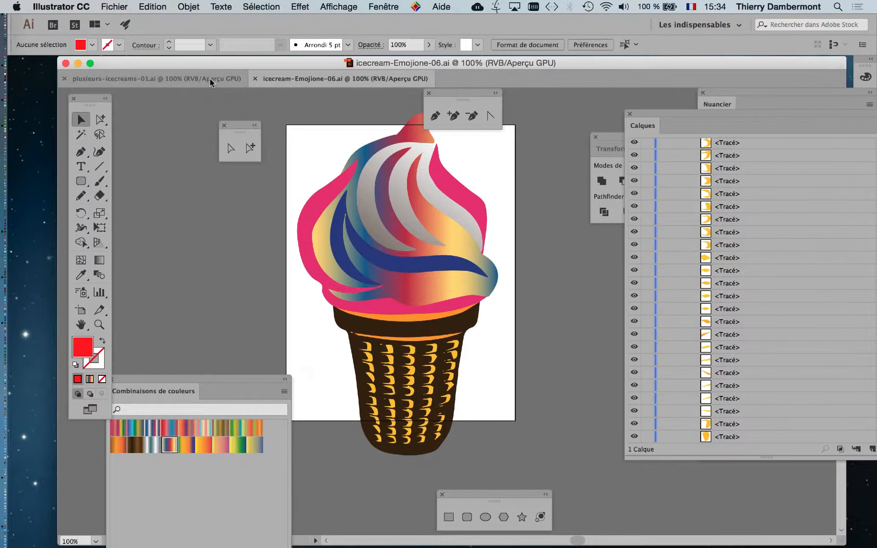
{"action": "left_click", "coordinate": [210, 79]}
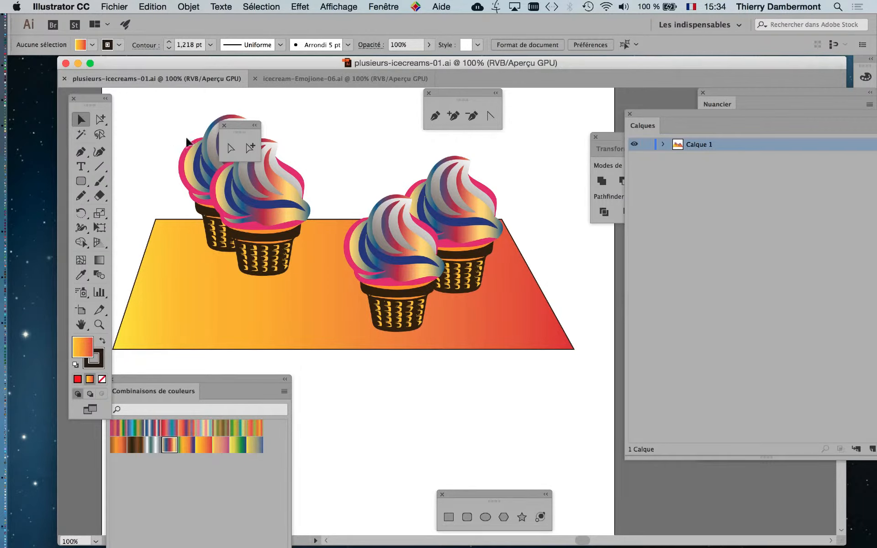
{"action": "left_click", "coordinate": [318, 78]}
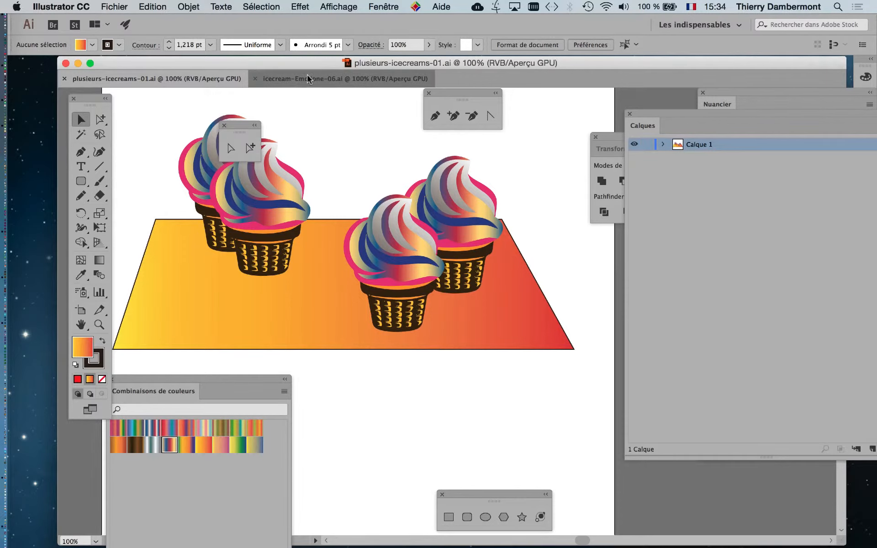
{"action": "left_click", "coordinate": [177, 81]}
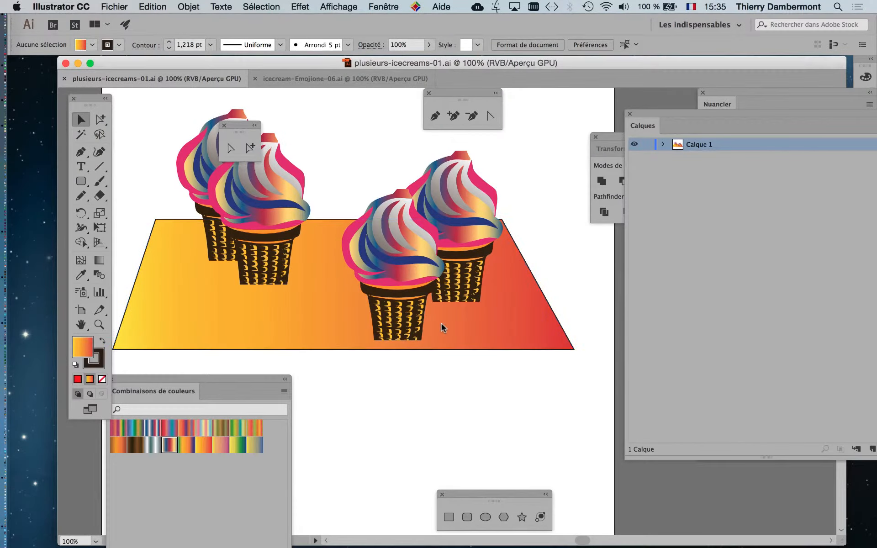
Return to icecream-Emojione-06.ai and extend its artboard upward and downward to about 210,6 mm high, enclosing the whole ice cream
{"action": "key", "text": "super+grave"}
{"action": "key", "text": "super+minus"}
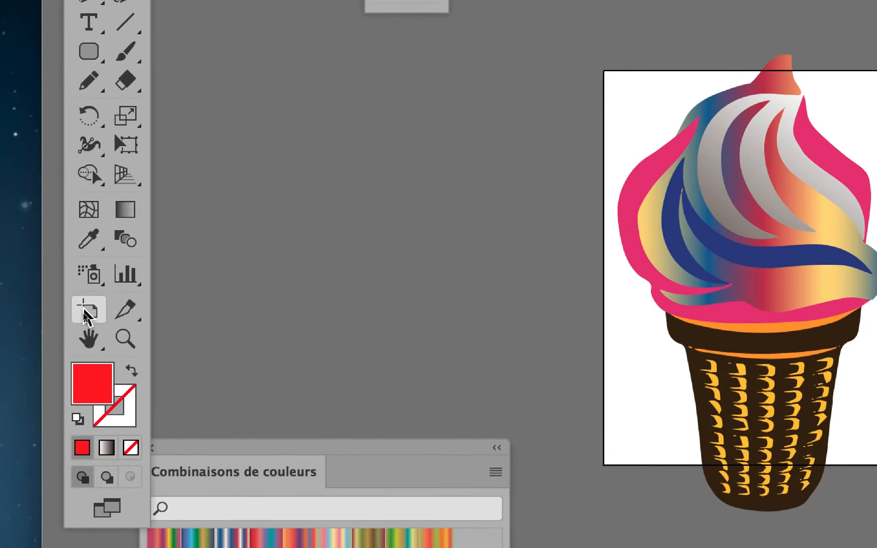
{"action": "left_click", "coordinate": [80, 311]}
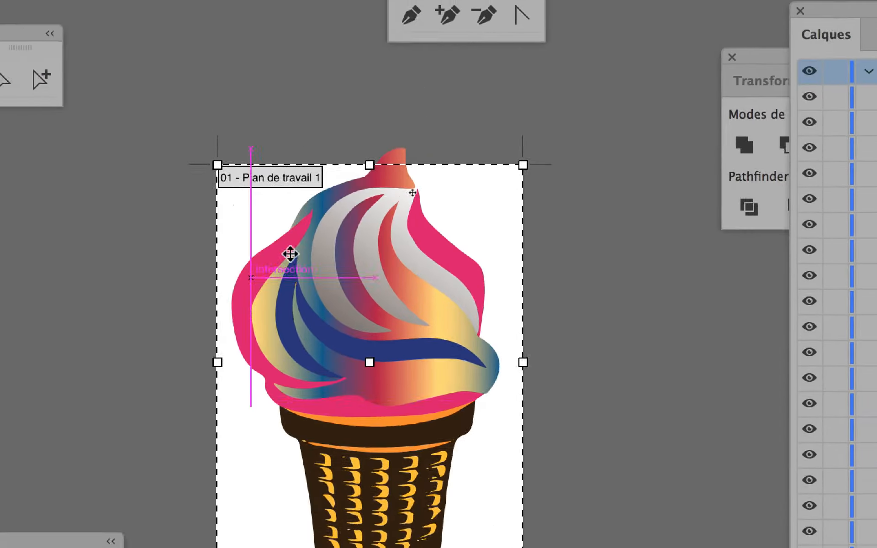
{"action": "left_click_drag", "start_coordinate": [370, 165], "coordinate": [373, 165]}
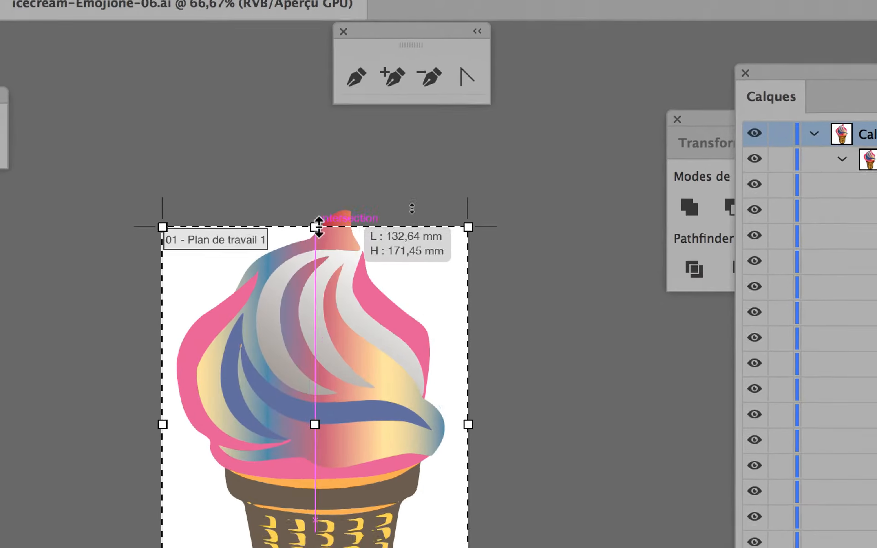
{"action": "left_click_drag", "start_coordinate": [319, 227], "coordinate": [319, 198]}
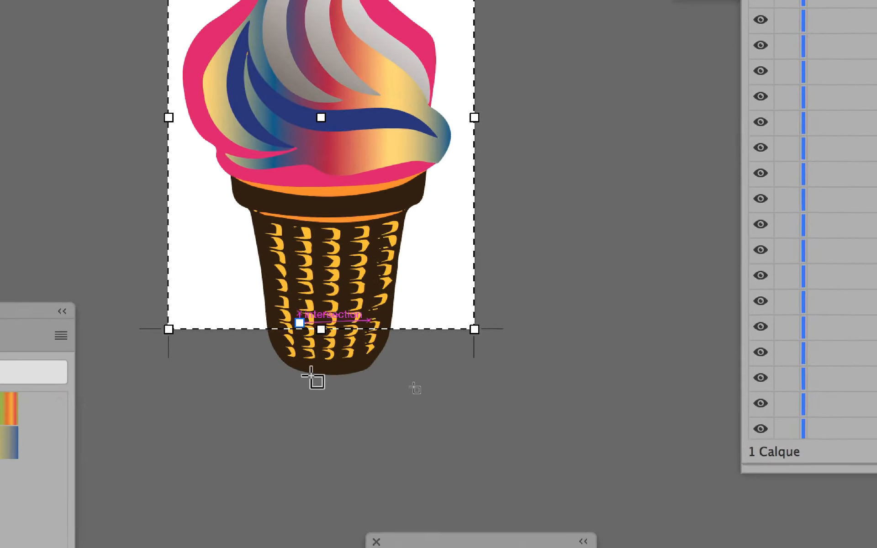
{"action": "left_click_drag", "start_coordinate": [321, 329], "coordinate": [315, 384]}
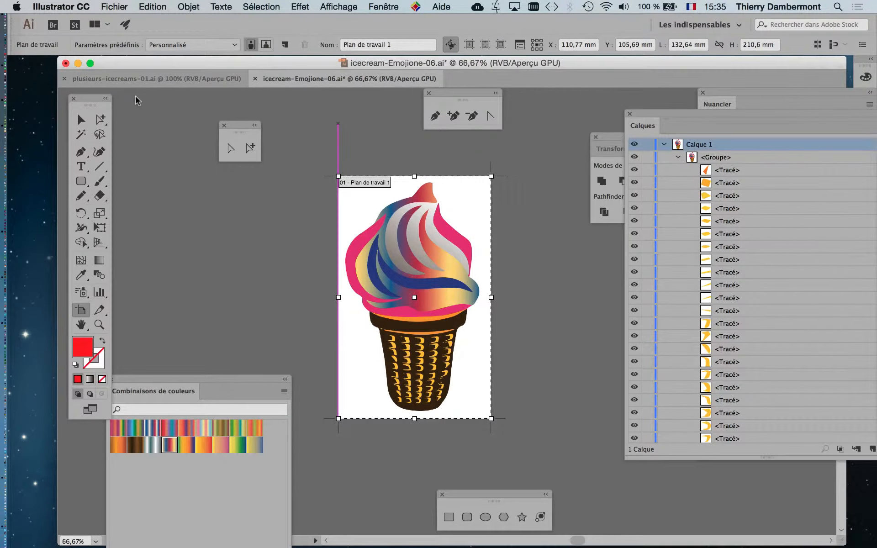
Save the resized artboard document and switch back to plusieurs-icecreams-01.ai to refresh the linked ice creams
{"action": "left_click", "coordinate": [114, 7]}
{"action": "left_click", "coordinate": [146, 98]}
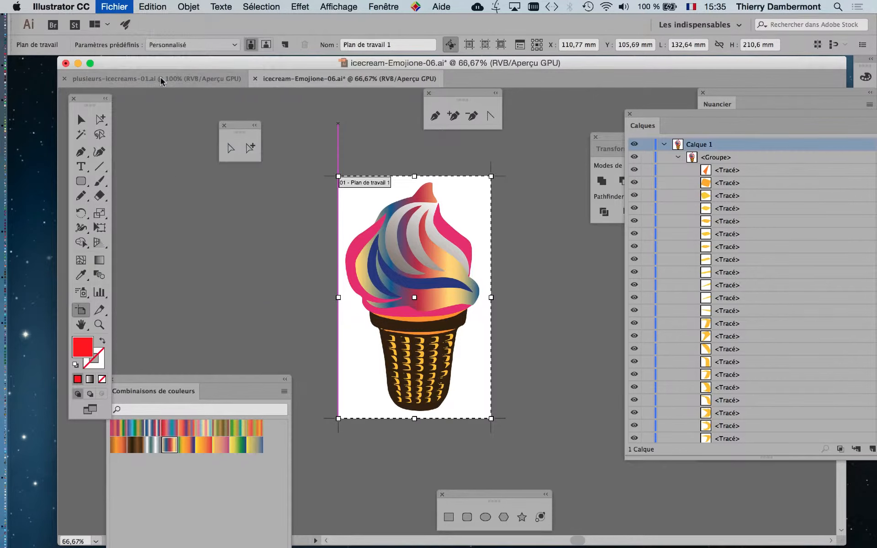
{"action": "left_click", "coordinate": [160, 78]}
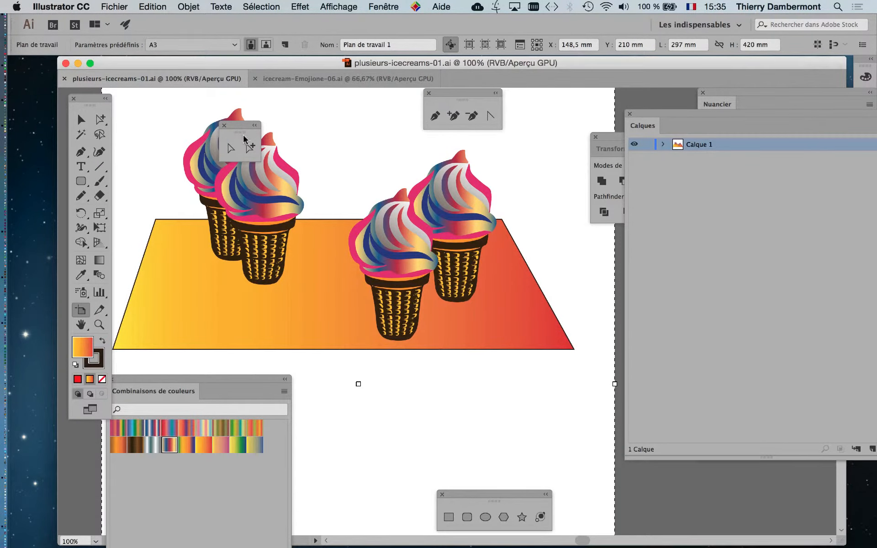
Close the floating selection, shape and pen tool sets, dock the main toolbar beside the document window and hide the other panels
{"action": "left_click", "coordinate": [224, 125]}
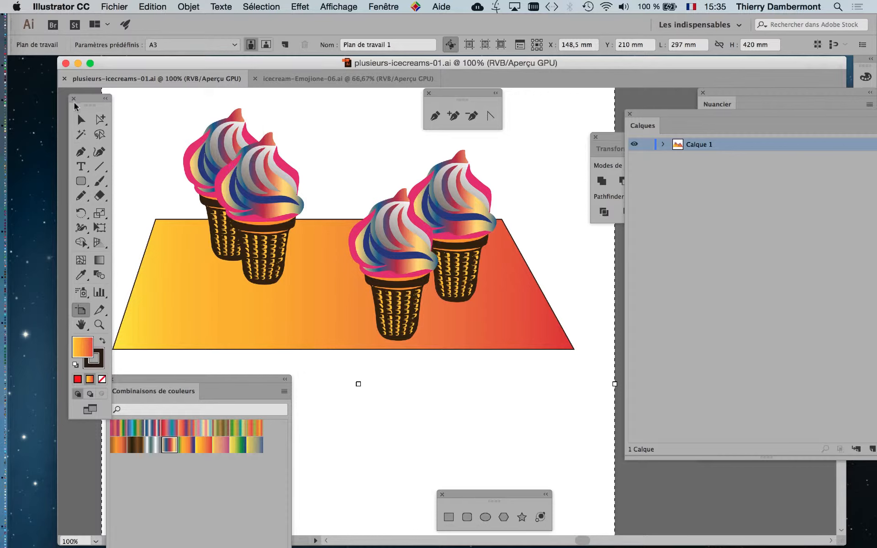
{"action": "left_click_drag", "start_coordinate": [90, 98], "coordinate": [35, 84]}
{"action": "key", "text": "shift+Tab"}
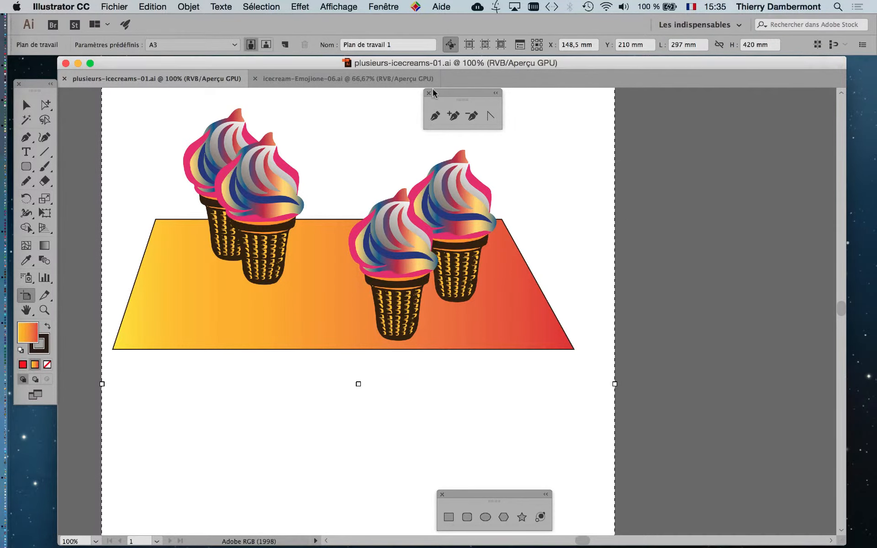
{"action": "left_click", "coordinate": [442, 495]}
{"action": "left_click", "coordinate": [428, 93]}
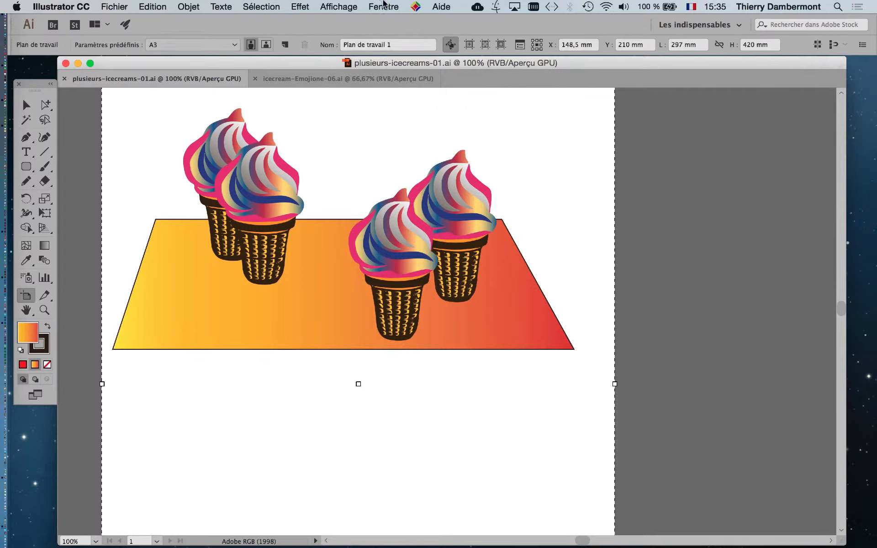
View the list of open documents and switch back and forth between plusieurs-icecreams-01.ai and icecream-Emojione-06.ai
{"action": "left_click", "coordinate": [384, 5]}
{"action": "left_click", "coordinate": [384, 3]}
{"action": "mouse_move", "coordinate": [464, 544]}
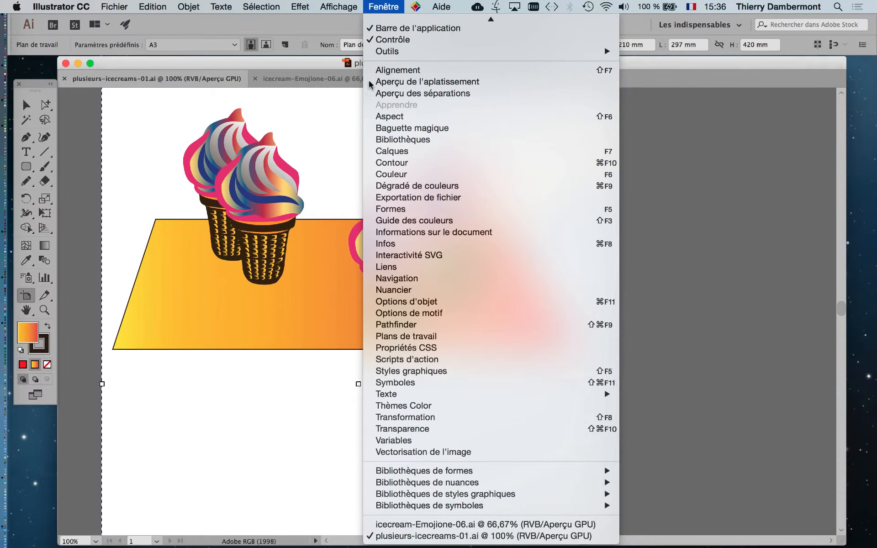
{"action": "left_click", "coordinate": [457, 495]}
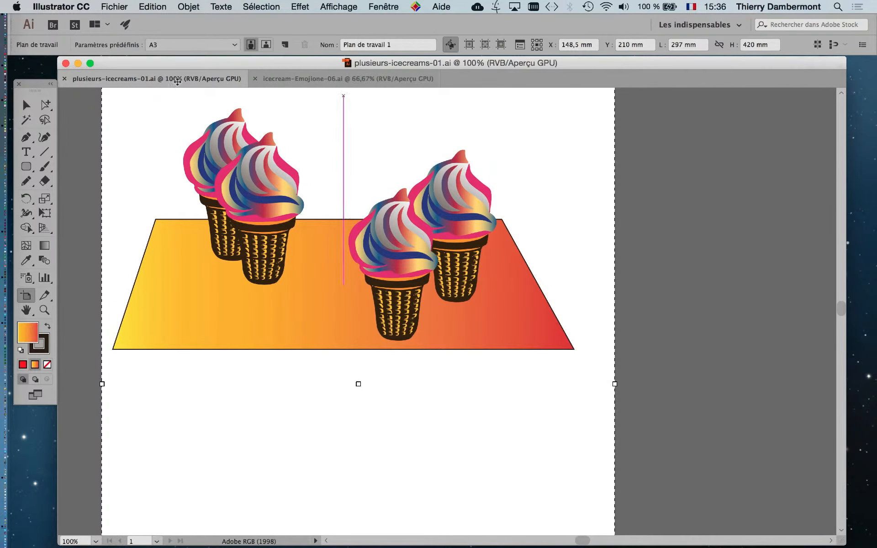
{"action": "left_click", "coordinate": [206, 79]}
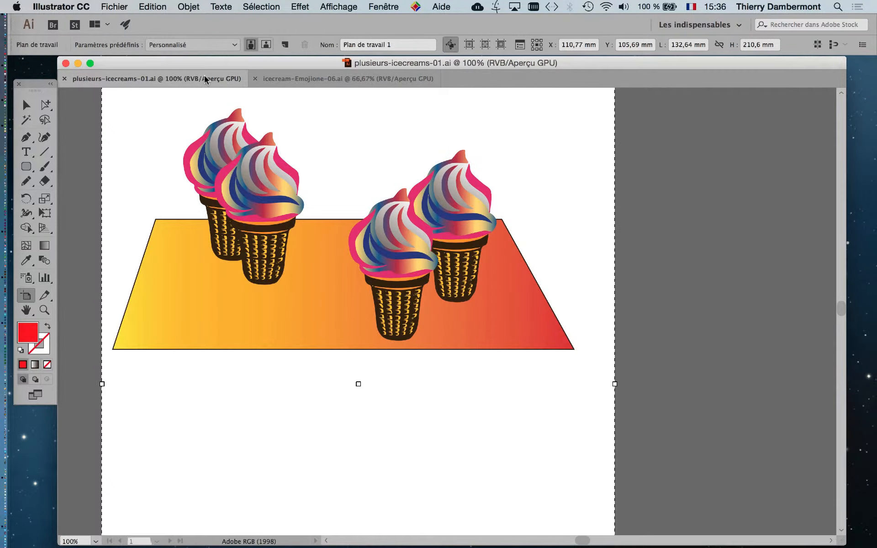
{"action": "key", "text": "super+grave"}
{"action": "key", "text": "super+grave"}
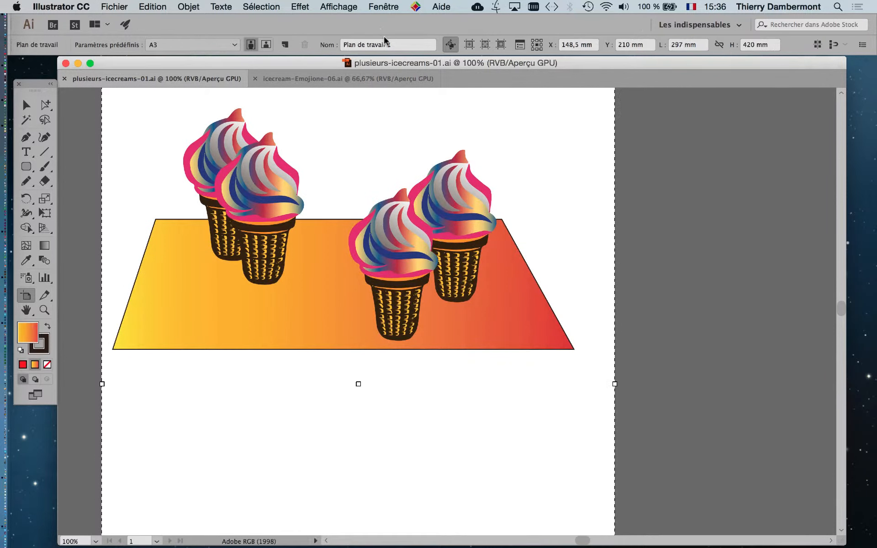
Try arranging the open document windows with the Mosaïque layout
{"action": "left_click", "coordinate": [375, 7]}
{"action": "mouse_move", "coordinate": [402, 40]}
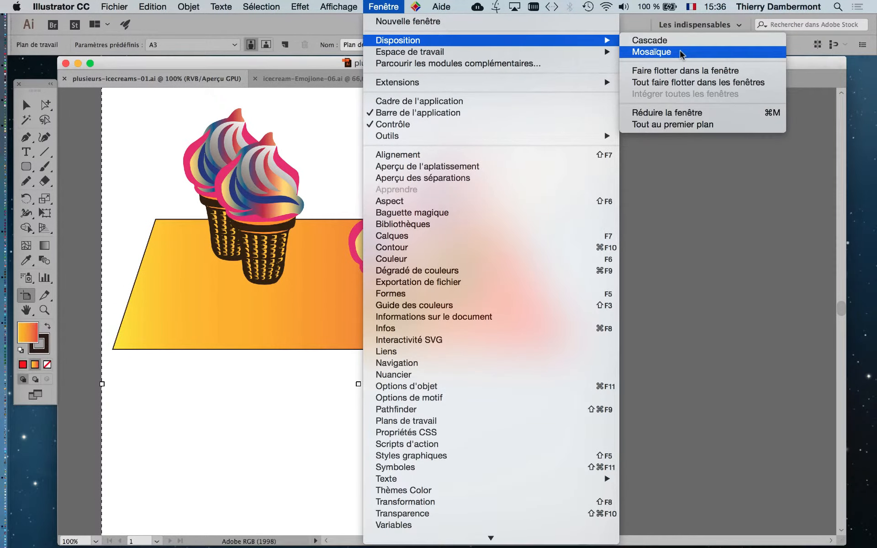
{"action": "left_click", "coordinate": [680, 54]}
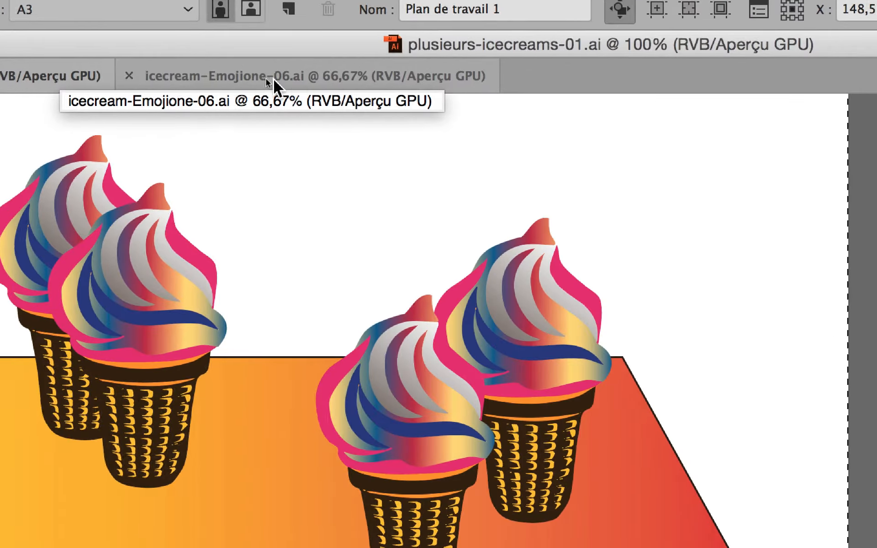
Detach icecream-Emojione-06.ai into its own floating window and dock it back beside plusieurs-icecreams-01.ai
{"action": "left_click", "coordinate": [267, 81]}
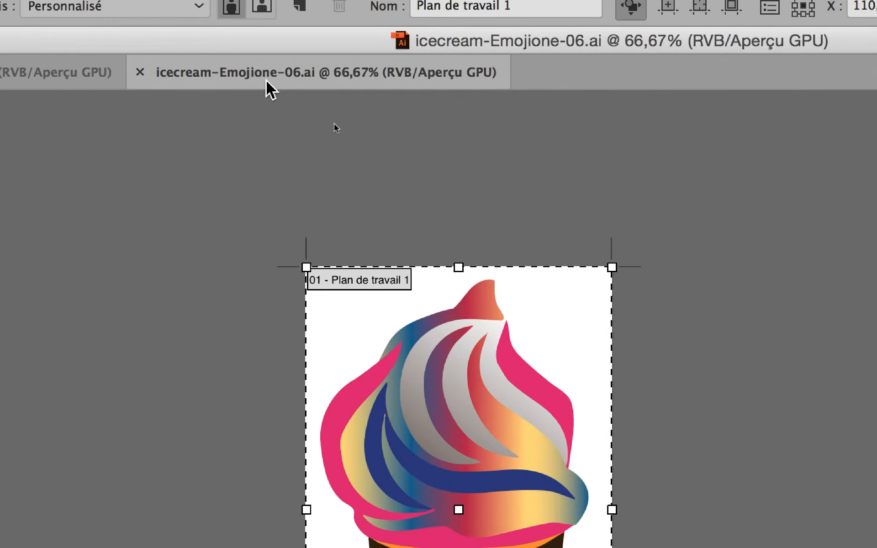
{"action": "left_click_drag", "start_coordinate": [264, 78], "coordinate": [398, 165]}
{"action": "left_click_drag", "start_coordinate": [311, 108], "coordinate": [339, 114]}
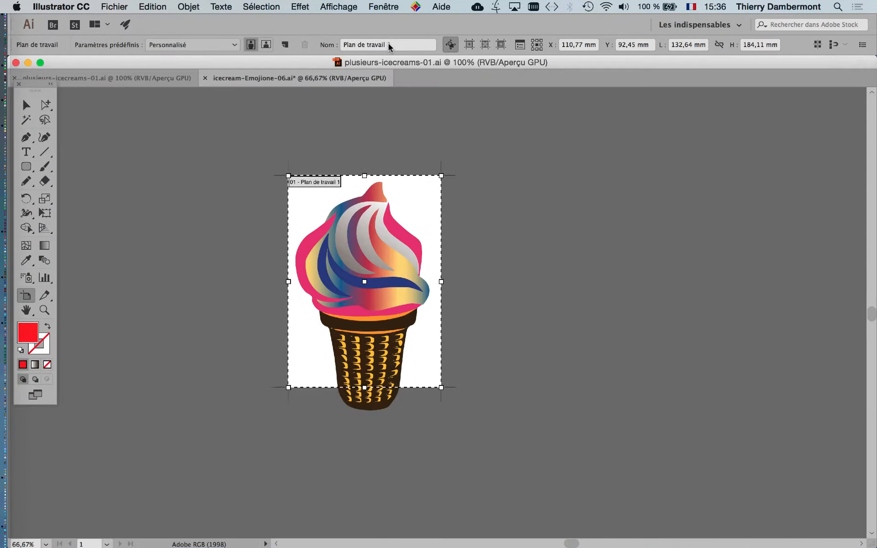
Float all open documents in separate windows
{"action": "left_click", "coordinate": [384, 7]}
{"action": "mouse_move", "coordinate": [593, 40]}
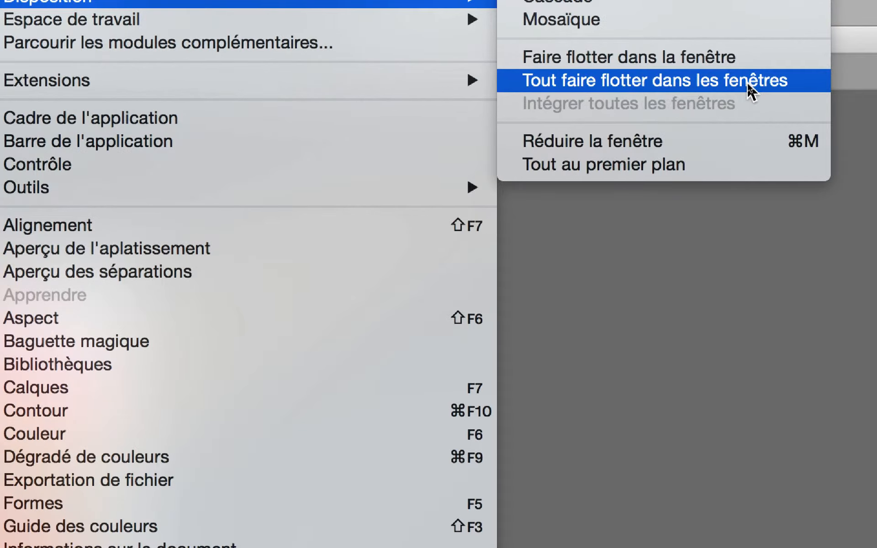
{"action": "left_click", "coordinate": [747, 82]}
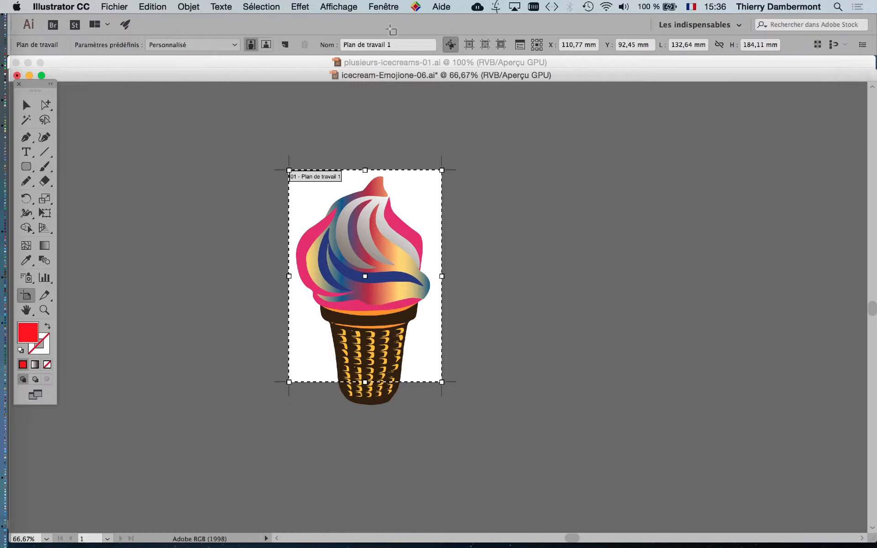
Tile the floating document windows with Mosaïque and view the plusieurs-icecreams-01.ai artboard at 66,67%
{"action": "left_click", "coordinate": [384, 7]}
{"action": "mouse_move", "coordinate": [571, 40]}
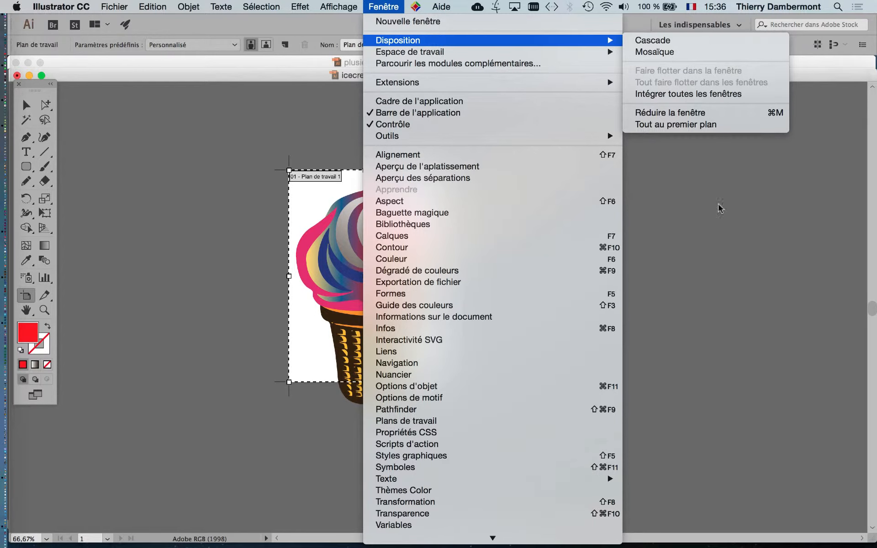
{"action": "left_click", "coordinate": [654, 52]}
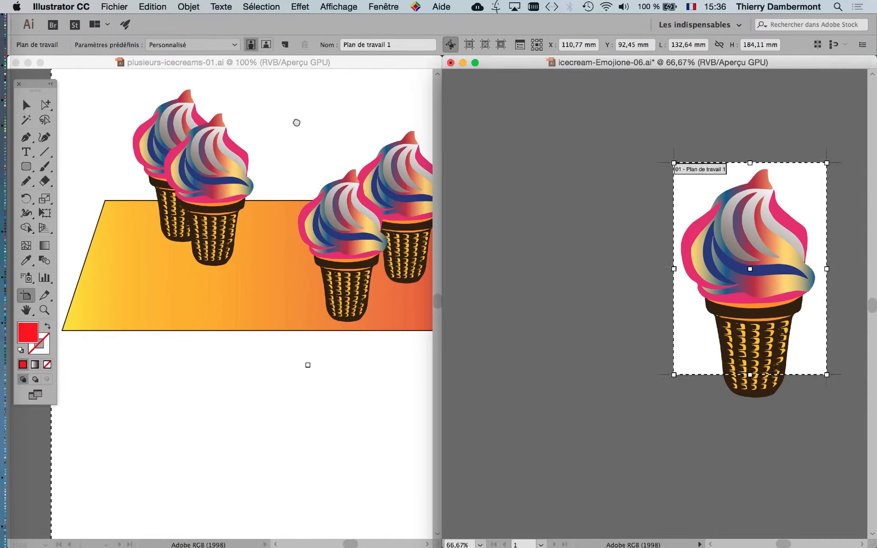
{"action": "left_click", "coordinate": [281, 207]}
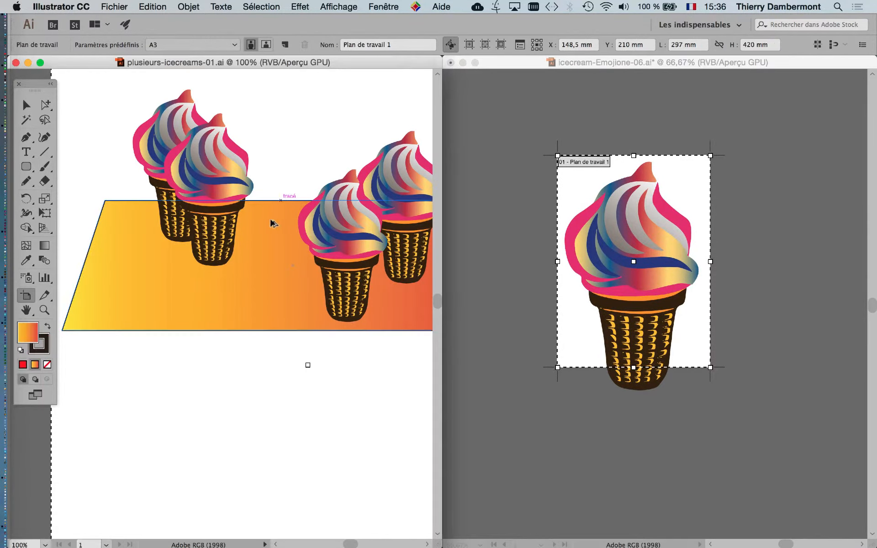
{"action": "scroll", "coordinate": [280, 208], "scroll_direction": "down", "scroll_amount": 1}
{"action": "left_click_drag", "start_coordinate": [39, 138], "coordinate": [63, 143]}
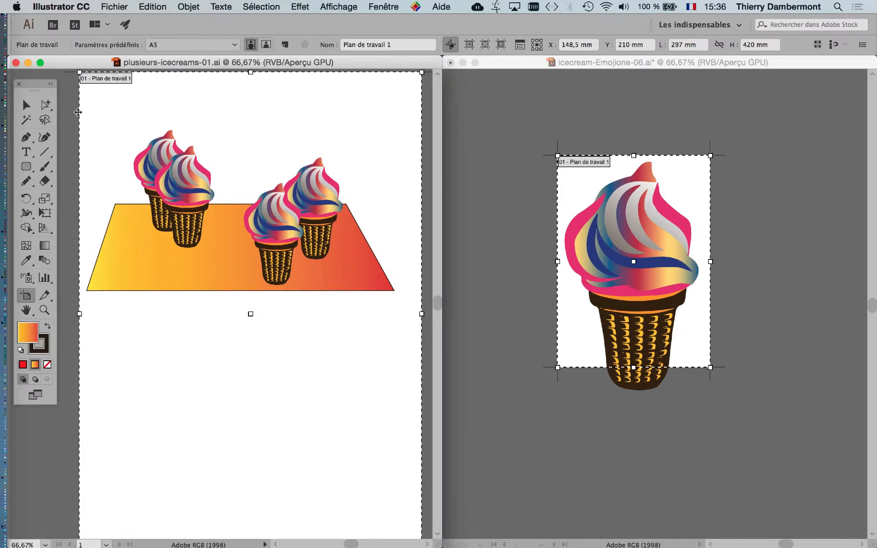
Select the pink outer shapes of the ice cream in icecream-Emojione-06.ai with direct selection
{"action": "key", "text": "q"}
{"action": "key", "text": "a"}
{"action": "left_click_drag", "start_coordinate": [45, 105], "coordinate": [90, 119]}
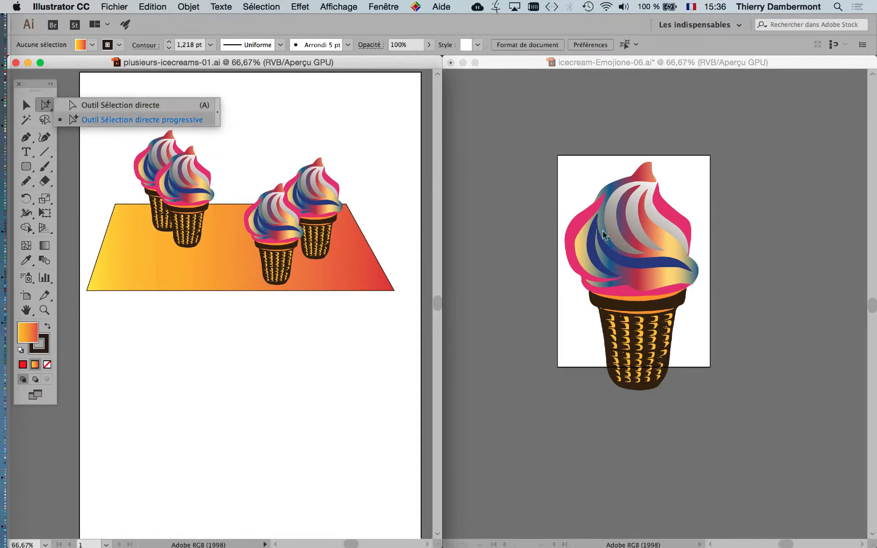
{"action": "left_click", "coordinate": [579, 227]}
{"action": "left_click", "coordinate": [579, 227]}
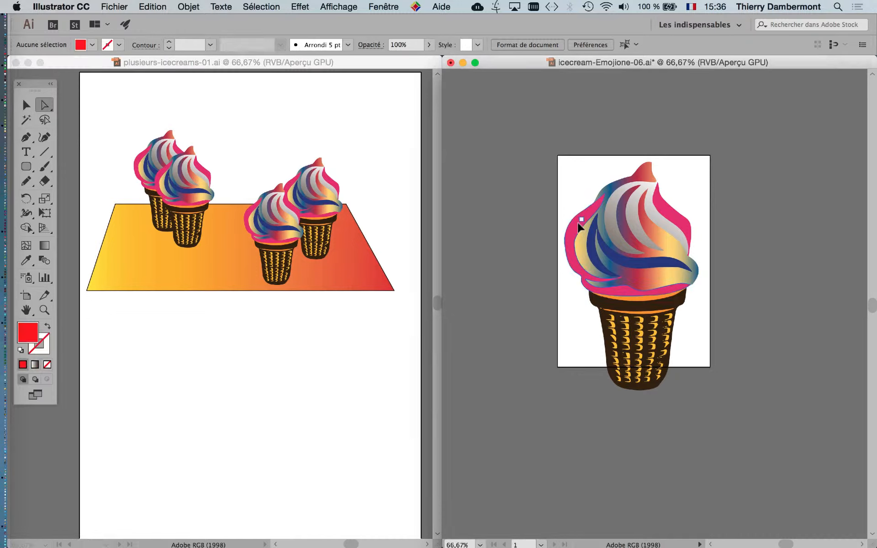
{"action": "left_click", "coordinate": [627, 289], "text": "shift"}
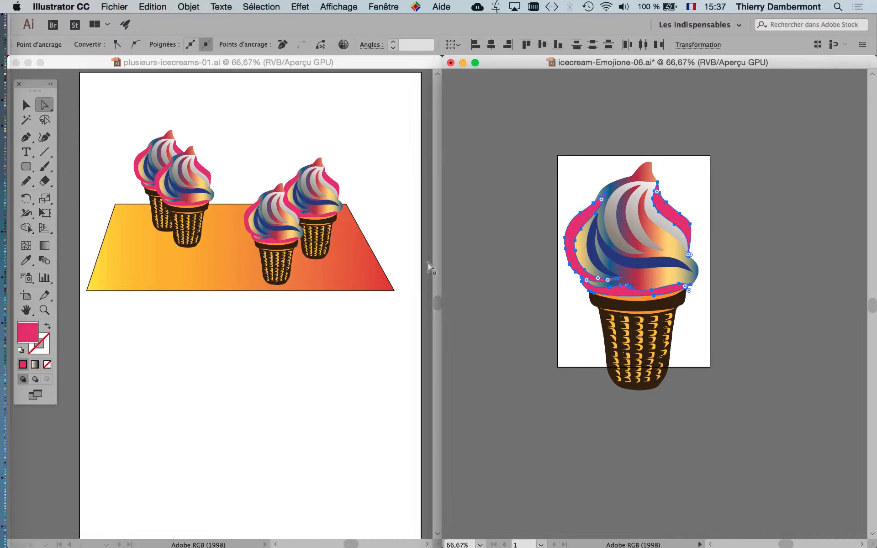
Show the Nuancier swatches with the pink ice cream shapes still selected
{"action": "left_click", "coordinate": [384, 7]}
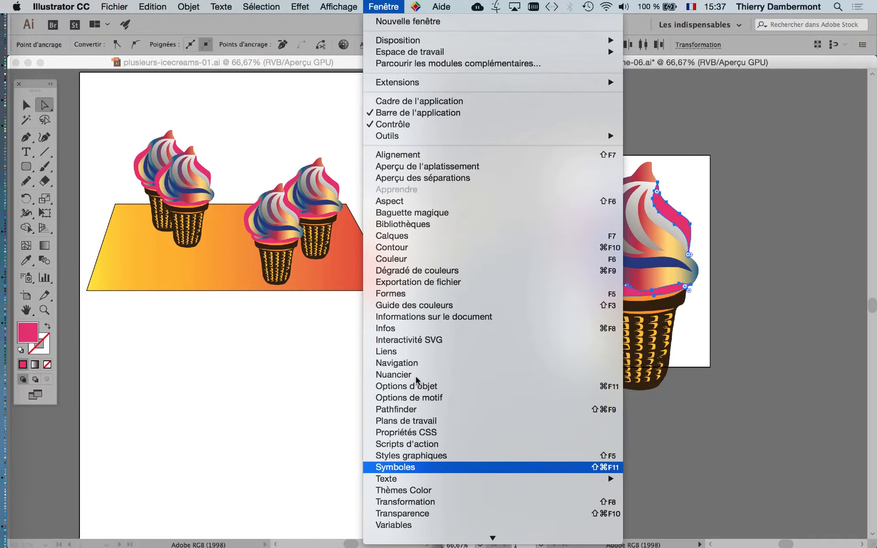
{"action": "key", "text": "Up"}
{"action": "key", "text": "Up"}
{"action": "key", "text": "Return"}
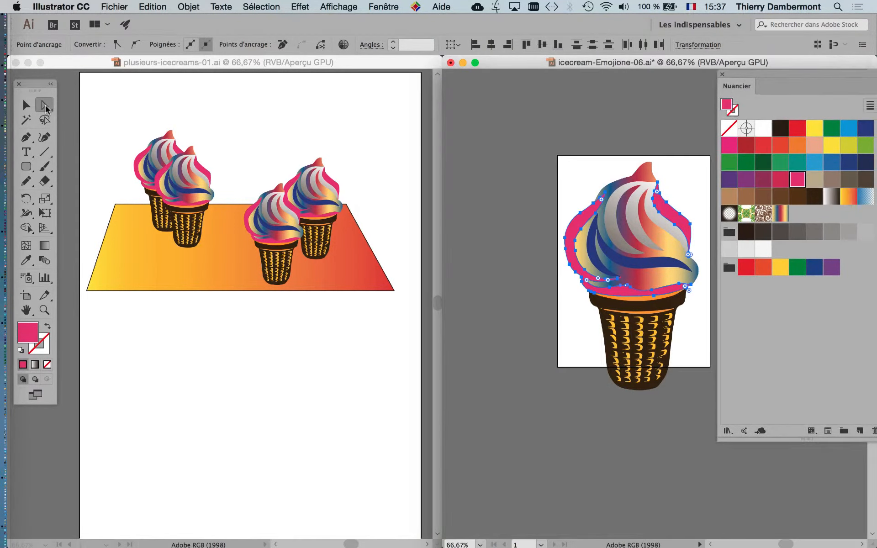
Detach the direct selection tool group as a small floating palette and place it beside the ice cream artwork
{"action": "left_click_drag", "start_coordinate": [44, 105], "coordinate": [216, 113]}
{"action": "left_click_drag", "start_coordinate": [71, 113], "coordinate": [385, 99]}
{"action": "left_click", "coordinate": [395, 123]}
{"action": "left_click", "coordinate": [602, 248], "text": "shift"}
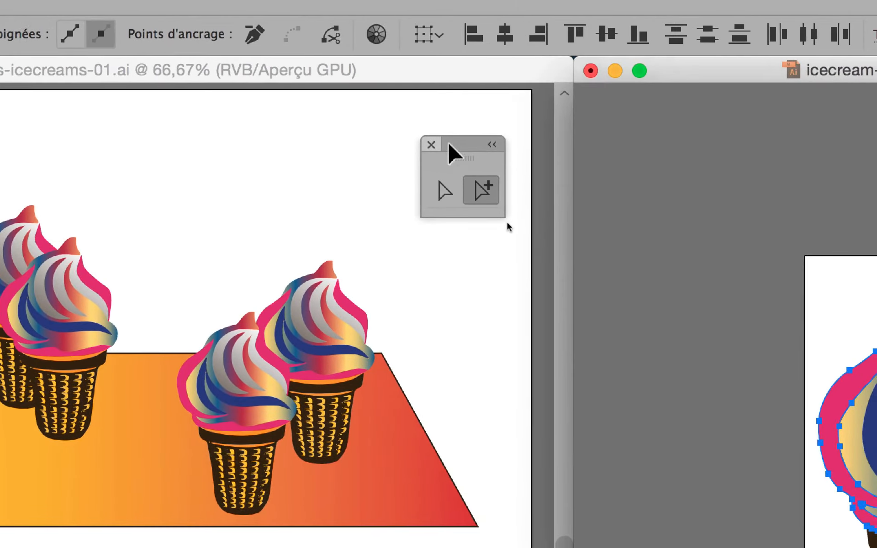
{"action": "left_click_drag", "start_coordinate": [448, 143], "coordinate": [664, 303]}
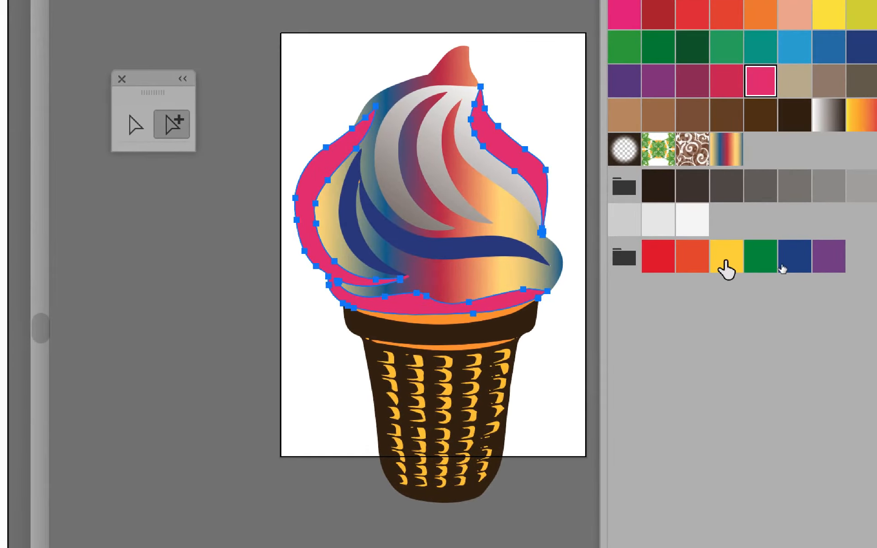
Try yellow and green swatches on the selected pink shapes, settle on a green fill, and save icecream-Emojione-06.ai
{"action": "left_click", "coordinate": [725, 267]}
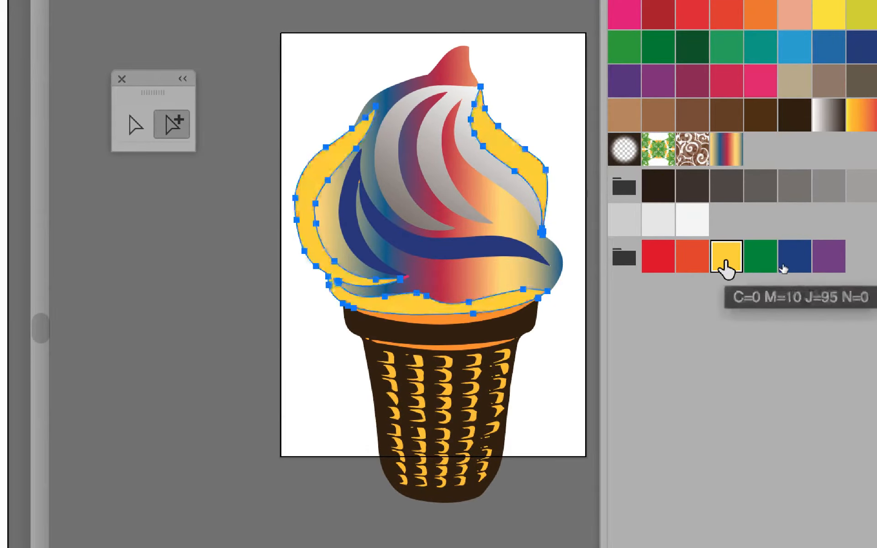
{"action": "left_click", "coordinate": [744, 260]}
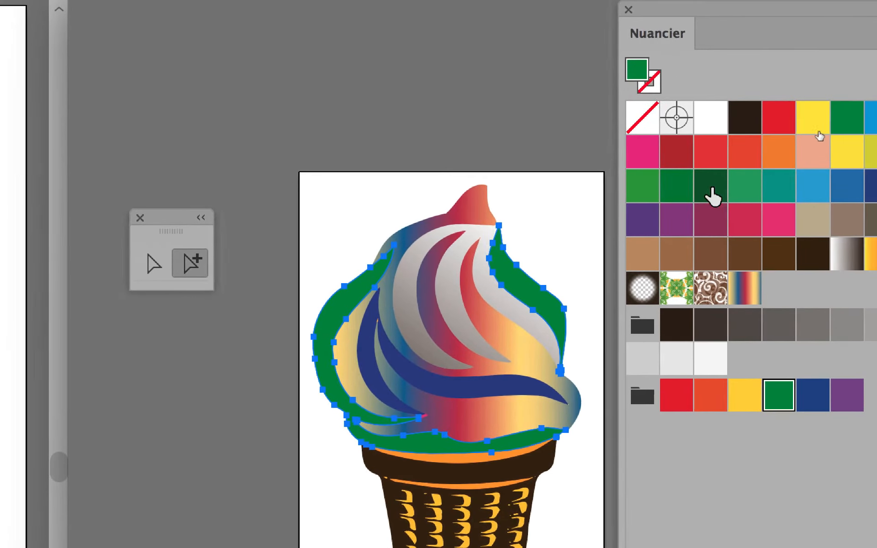
{"action": "left_click", "coordinate": [581, 147]}
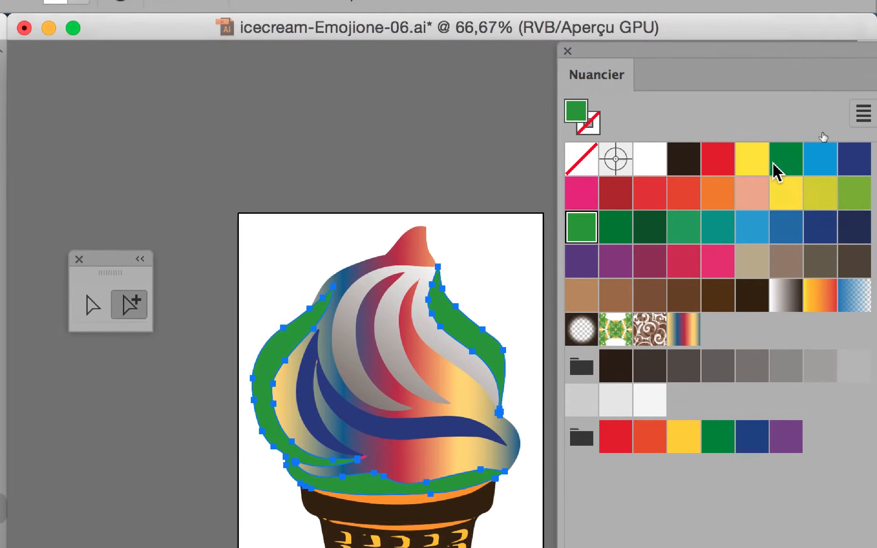
{"action": "left_click", "coordinate": [772, 164]}
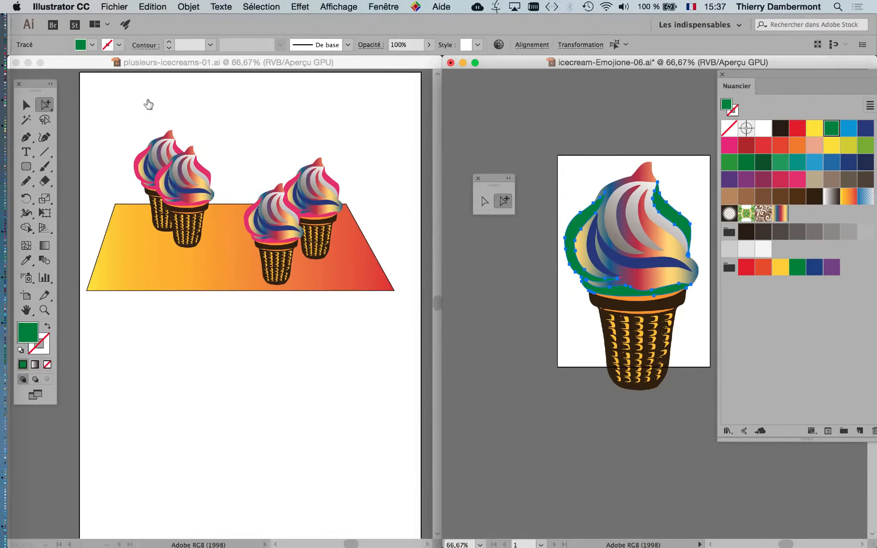
{"action": "key", "text": "super+s"}
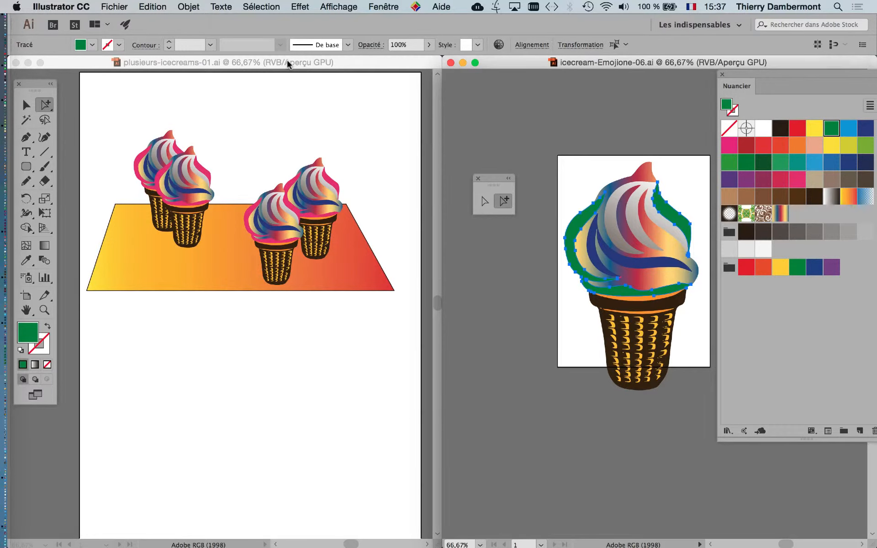
Deselect the artwork and save icecream-Emojione-06.ai again to refresh the linked cones in plusieurs-icecreams-01.ai
{"action": "left_click", "coordinate": [288, 64]}
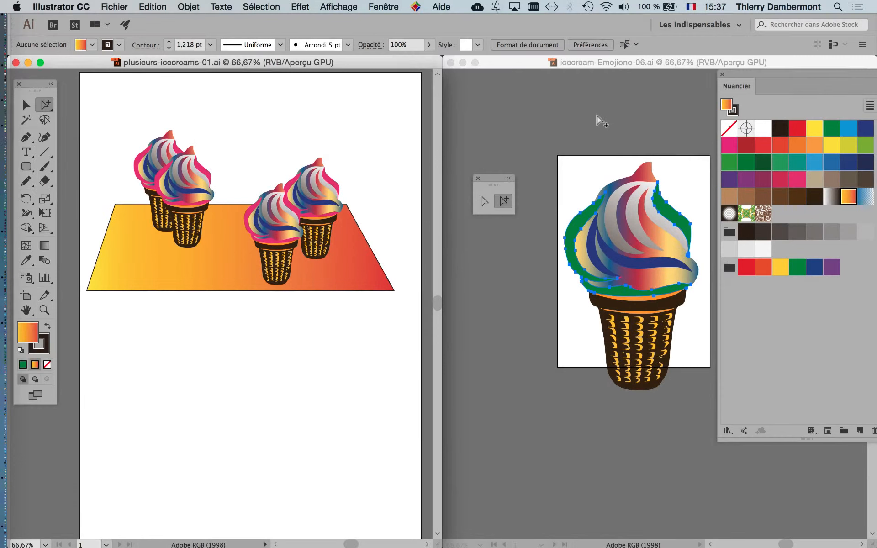
{"action": "left_click", "coordinate": [598, 120]}
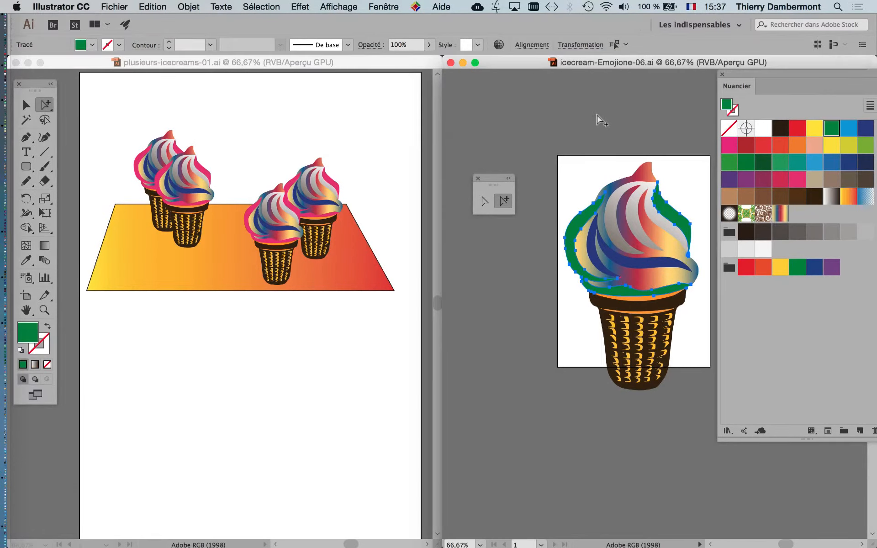
{"action": "left_click", "coordinate": [595, 128]}
{"action": "key", "text": "super+s"}
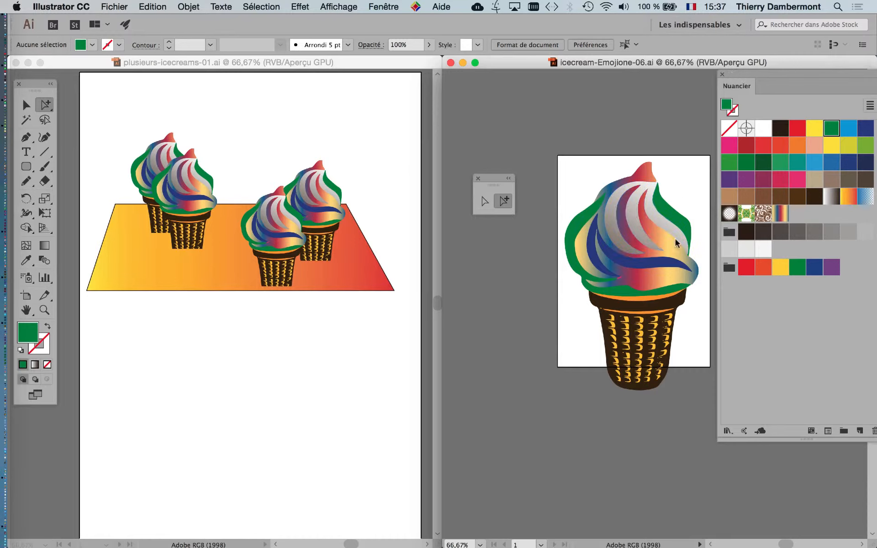
Close the Nuancier swatches, extend the artboard's bottom edge to enclose the whole cone, and save the document
{"action": "left_click", "coordinate": [721, 74]}
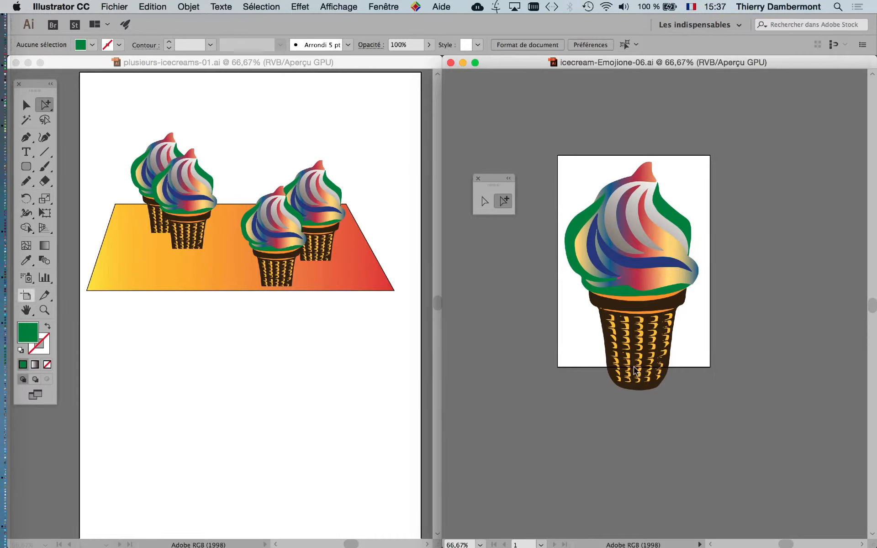
{"action": "key", "text": "shift+o"}
{"action": "left_click_drag", "start_coordinate": [634, 368], "coordinate": [634, 409]}
{"action": "key", "text": "Escape"}
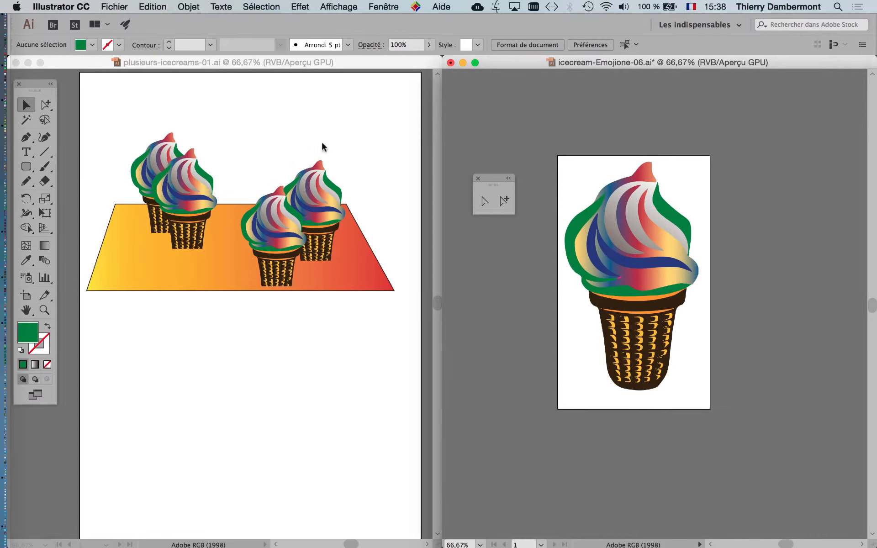
{"action": "left_click", "coordinate": [114, 6]}
{"action": "left_click", "coordinate": [137, 98]}
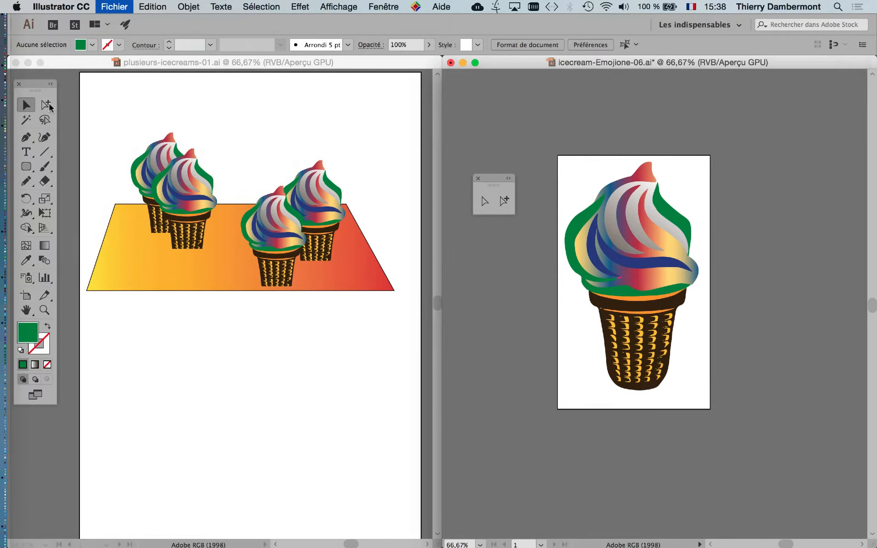
Select the green outer shape along the ice cream's left side and base with progressive direct selection
{"action": "key", "text": "a"}
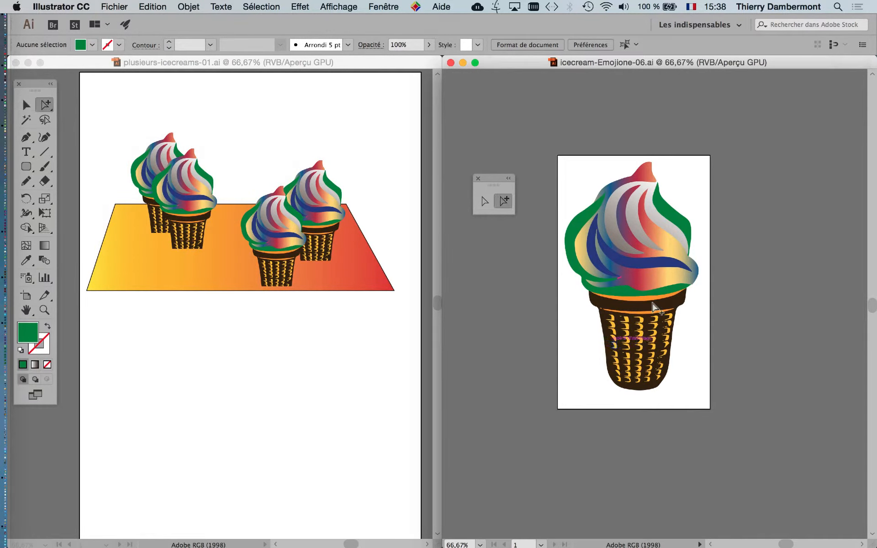
{"action": "left_click", "coordinate": [662, 293]}
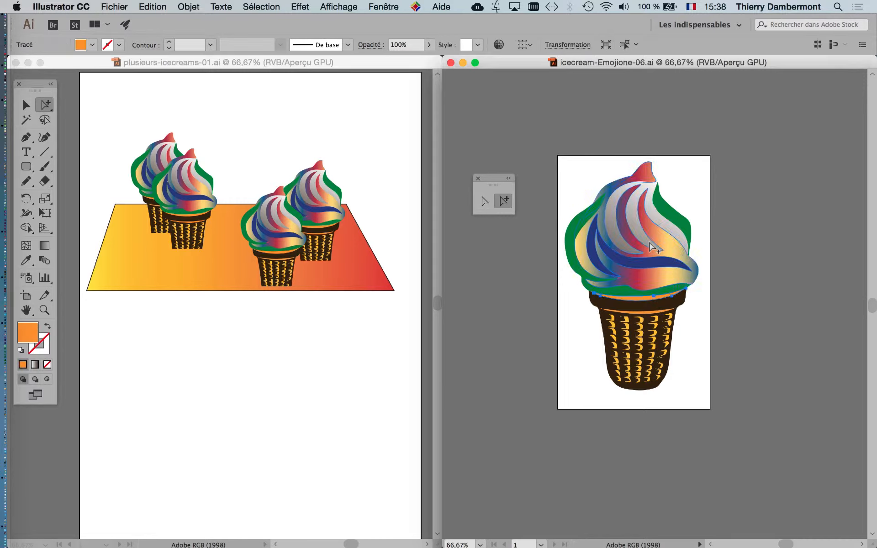
{"action": "left_click", "coordinate": [573, 222]}
{"action": "left_click", "coordinate": [570, 226]}
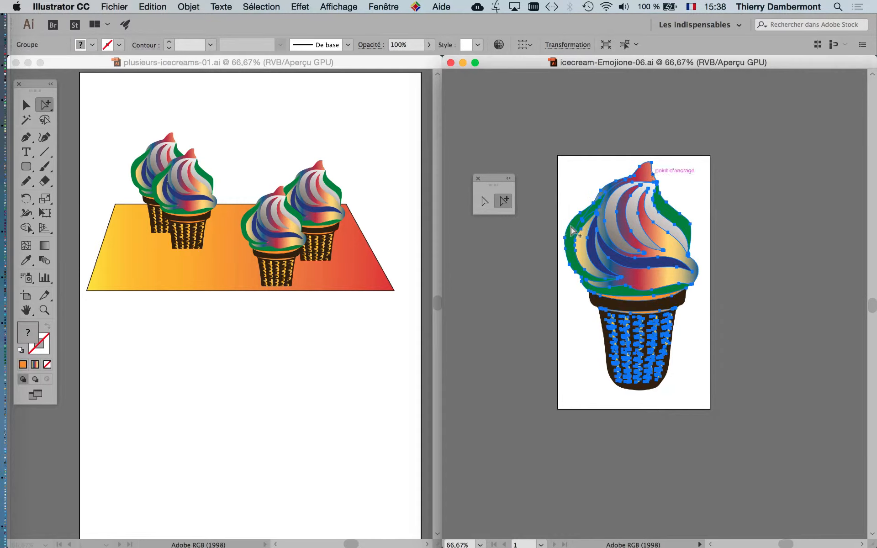
Bring back the Nuancier swatches between the two artworks and load the Minérales gradient library
{"action": "left_click", "coordinate": [376, 6]}
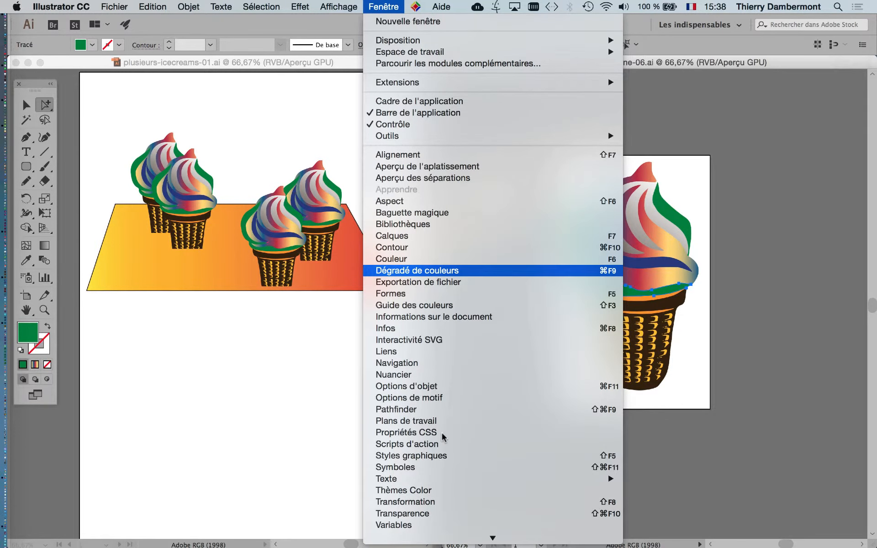
{"action": "left_click", "coordinate": [423, 467]}
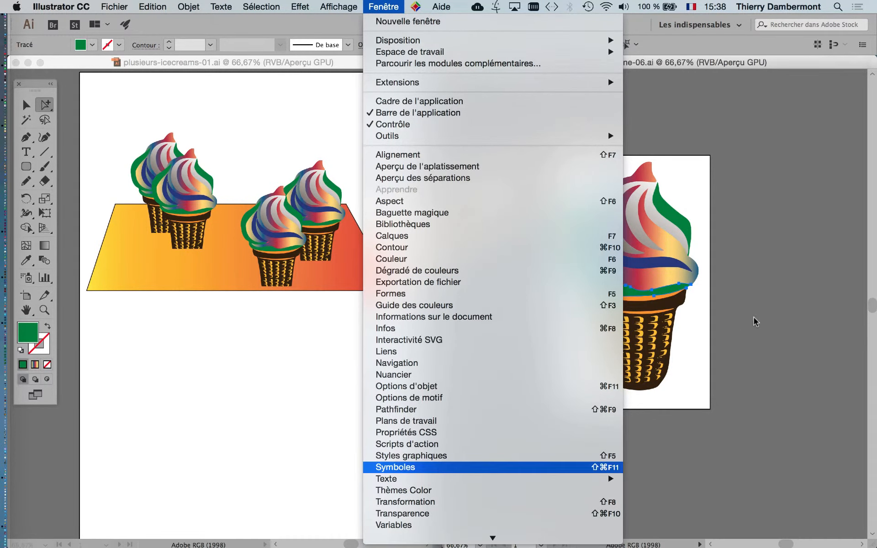
{"action": "left_click_drag", "start_coordinate": [749, 74], "coordinate": [428, 96]}
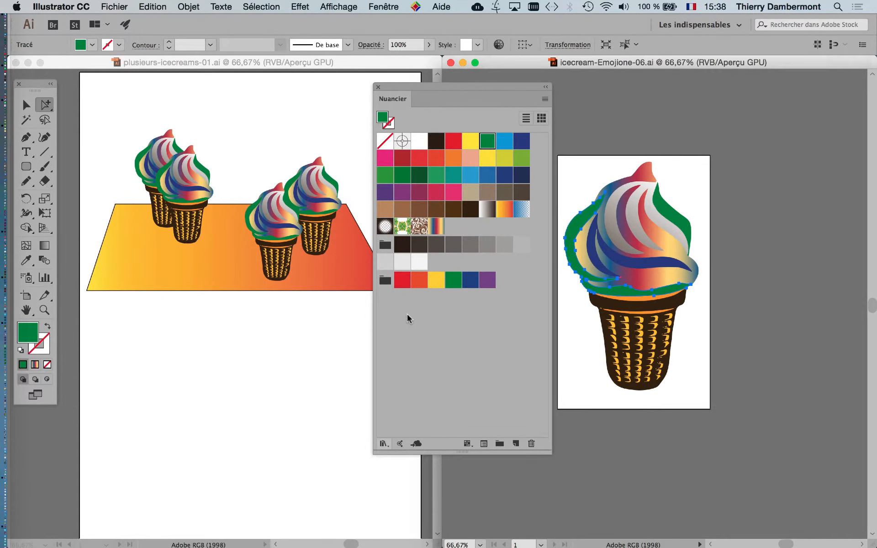
{"action": "left_click", "coordinate": [384, 443]}
{"action": "mouse_move", "coordinate": [448, 309]}
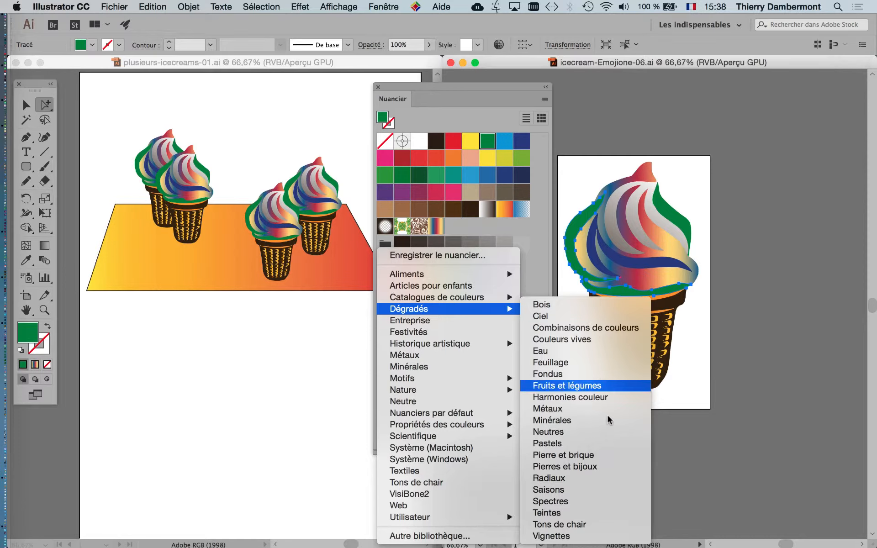
{"action": "left_click", "coordinate": [243, 391]}
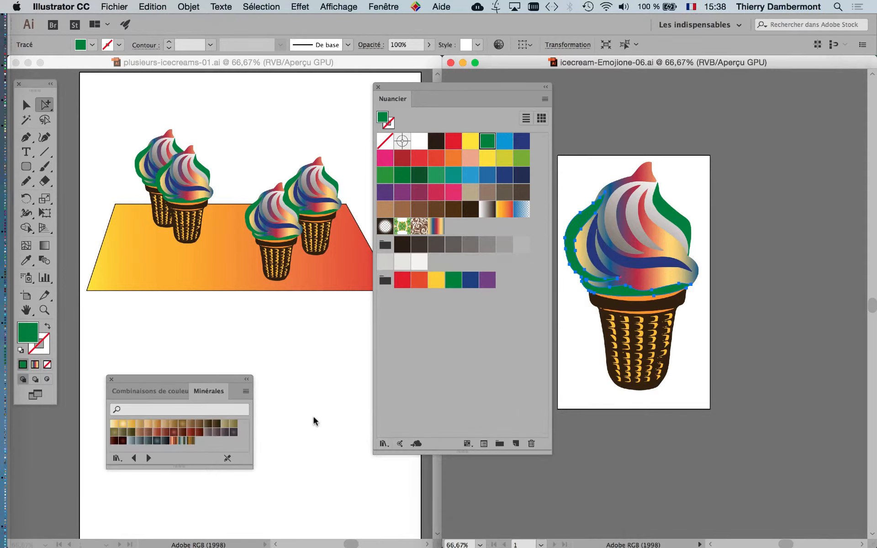
Display the Minérales gradients as large thumbnails and place their library beside the ice cream artwork
{"action": "left_click", "coordinate": [245, 391]}
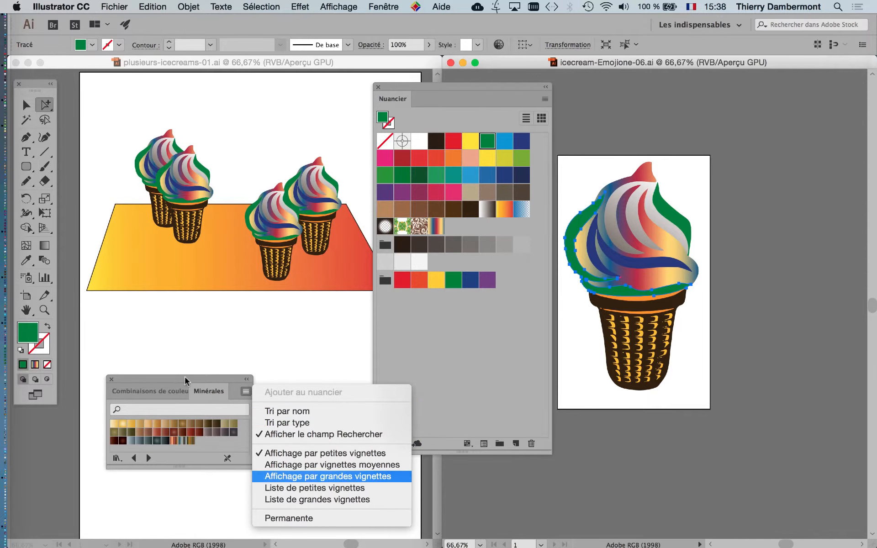
{"action": "left_click", "coordinate": [328, 476]}
{"action": "left_click_drag", "start_coordinate": [201, 373], "coordinate": [766, 90]}
{"action": "left_click_drag", "start_coordinate": [839, 179], "coordinate": [727, 388]}
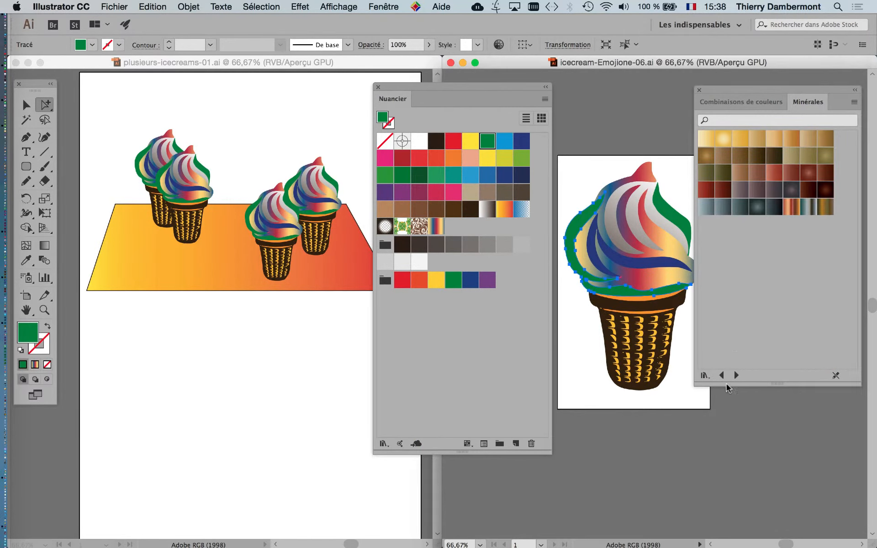
Fill the selected green shape with the blue metallic gradient from the Métaux library and move the library off the artwork
{"action": "left_click", "coordinate": [722, 376]}
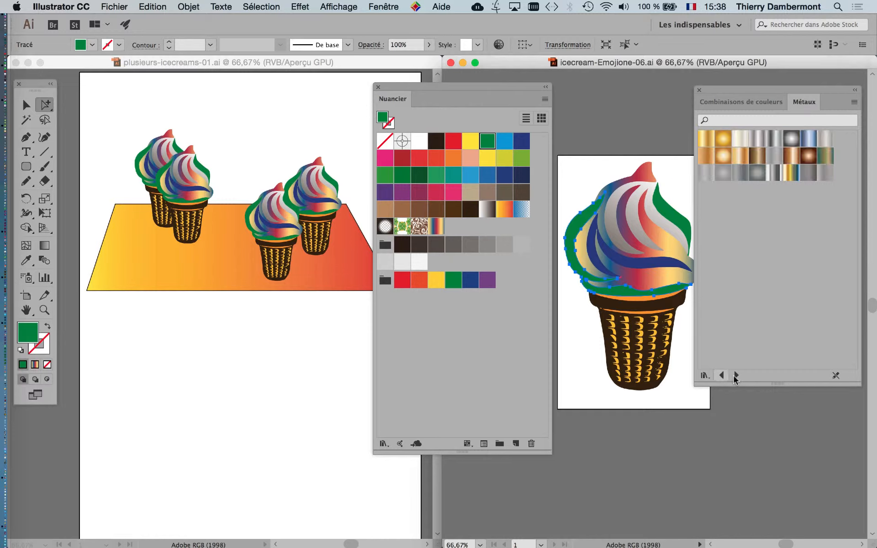
{"action": "left_click", "coordinate": [721, 375]}
{"action": "left_click", "coordinate": [736, 376]}
{"action": "left_click", "coordinate": [807, 138]}
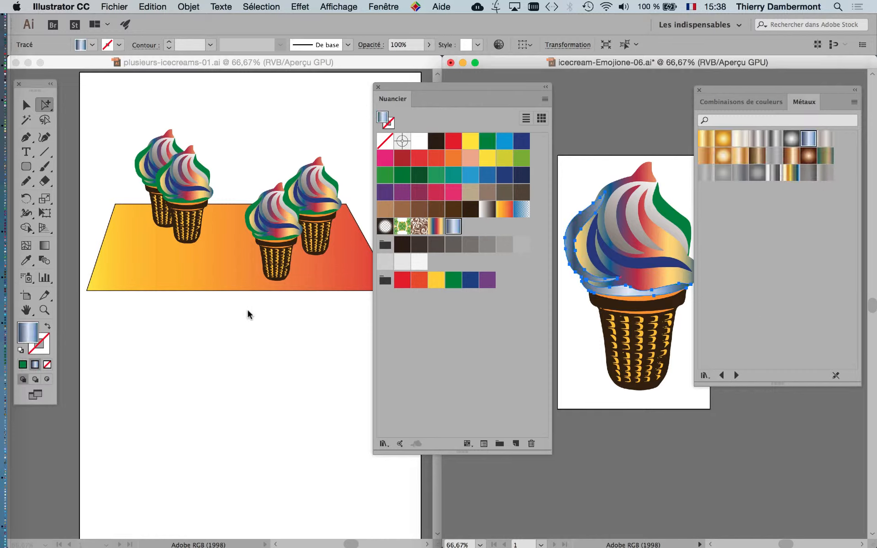
{"action": "left_click_drag", "start_coordinate": [739, 89], "coordinate": [251, 311]}
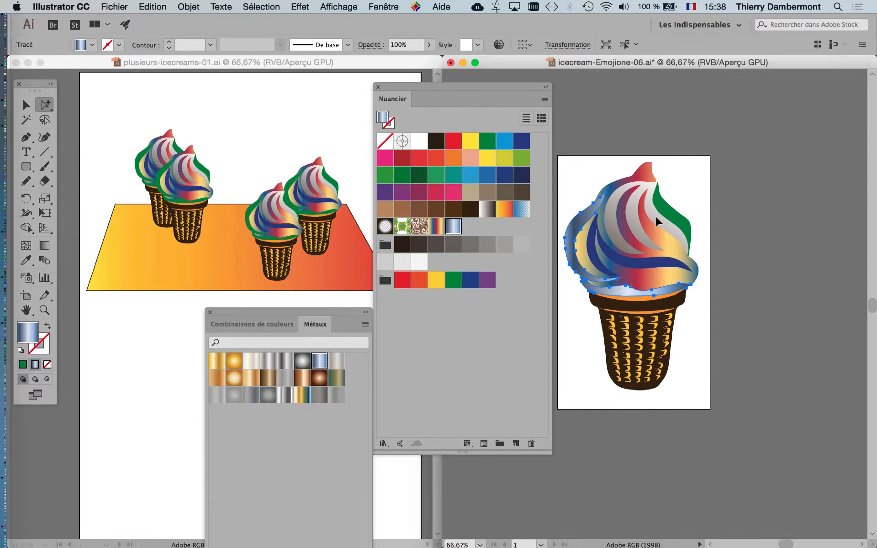
Redirect the blue metallic gradient diagonally across the selected outer shape, from the ice cream's lower left toward its centre
{"action": "key", "text": "g"}
{"action": "left_click_drag", "start_coordinate": [587, 314], "coordinate": [653, 229]}
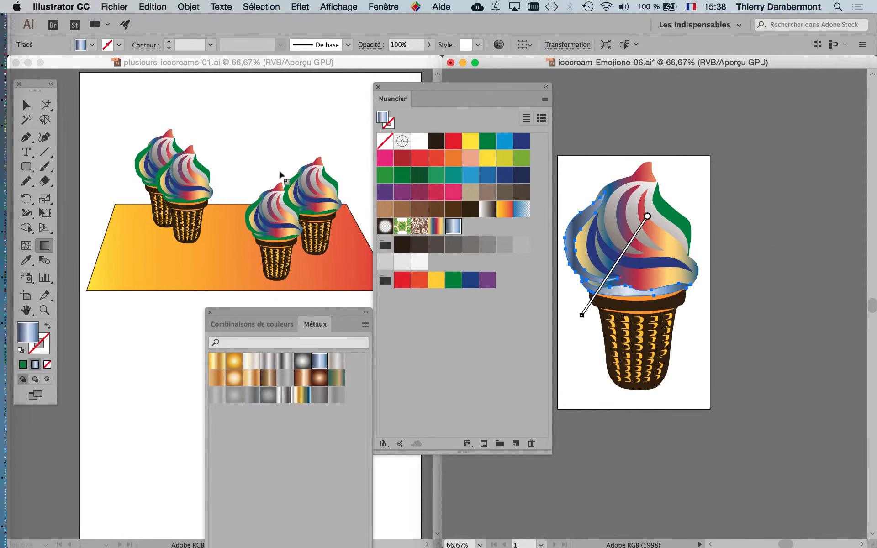
Fill the grey swirl shape with the blue metallic gradient from the Métaux library and adjust the gradient's direction
{"action": "key", "text": "a"}
{"action": "left_click", "coordinate": [621, 242]}
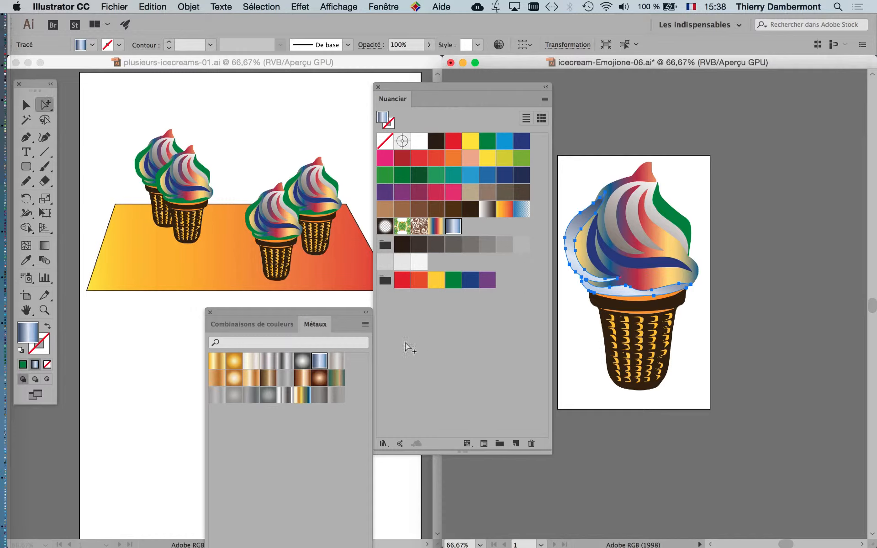
{"action": "left_click", "coordinate": [320, 363]}
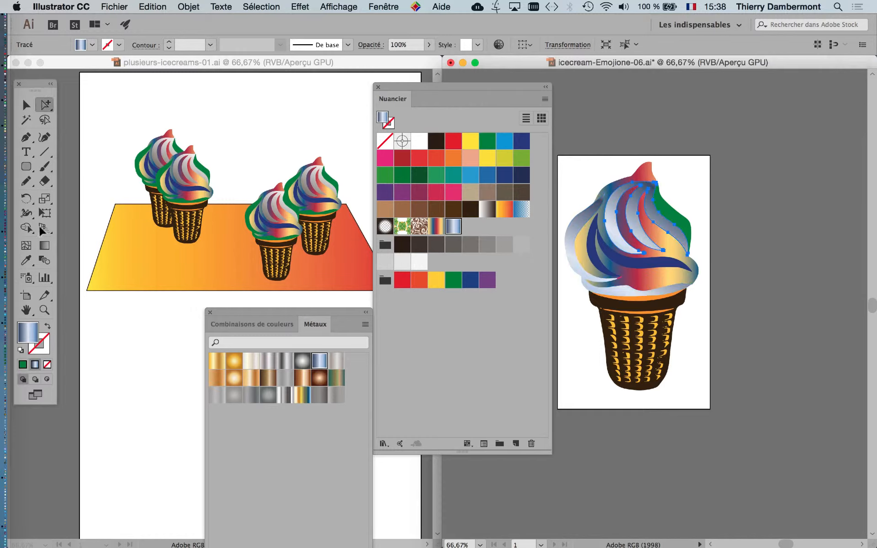
{"action": "key", "text": "m"}
{"action": "left_click", "coordinate": [44, 246]}
{"action": "key", "text": "g"}
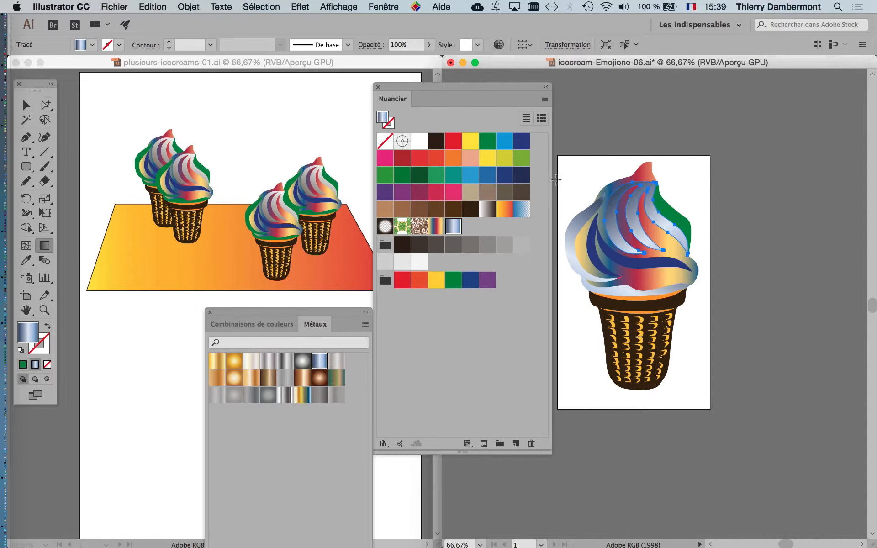
Apply the blue metallic gradient to the multicoloured swirl body and the remaining green shape on the right, and deselect everything
{"action": "key", "text": "a"}
{"action": "left_click", "coordinate": [663, 284]}
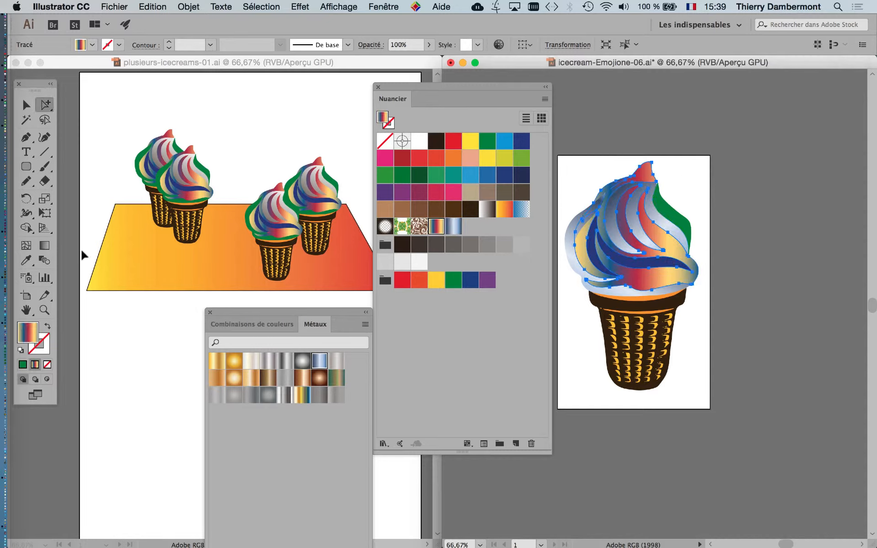
{"action": "left_click", "coordinate": [453, 226]}
{"action": "left_click", "coordinate": [44, 246]}
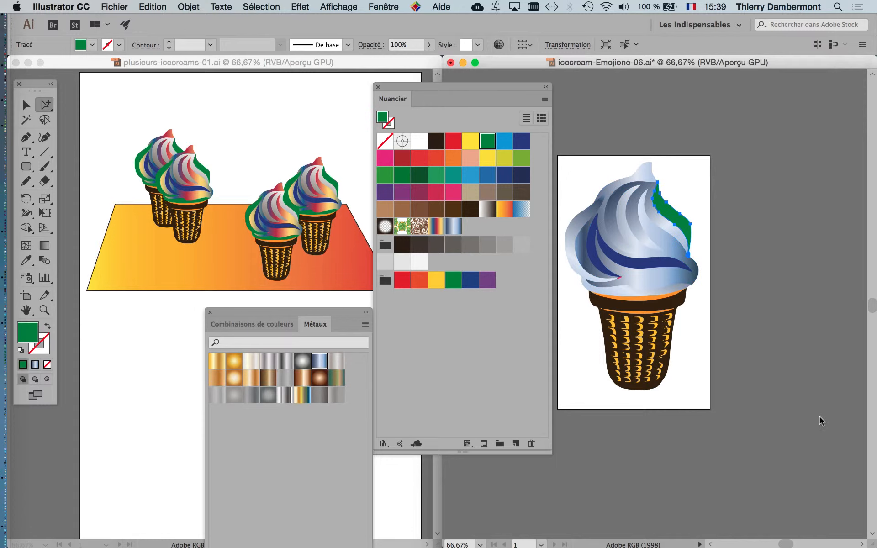
{"action": "key", "text": "period"}
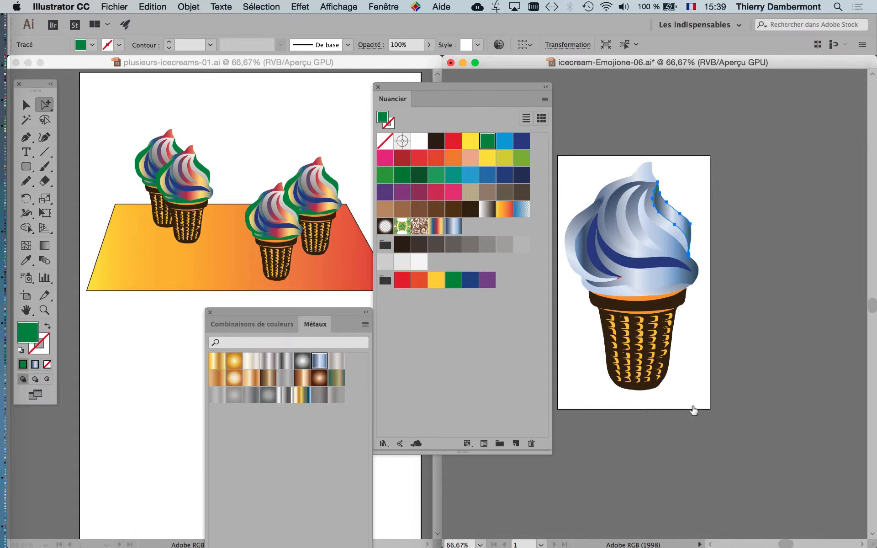
{"action": "key", "text": "super+shift+a"}
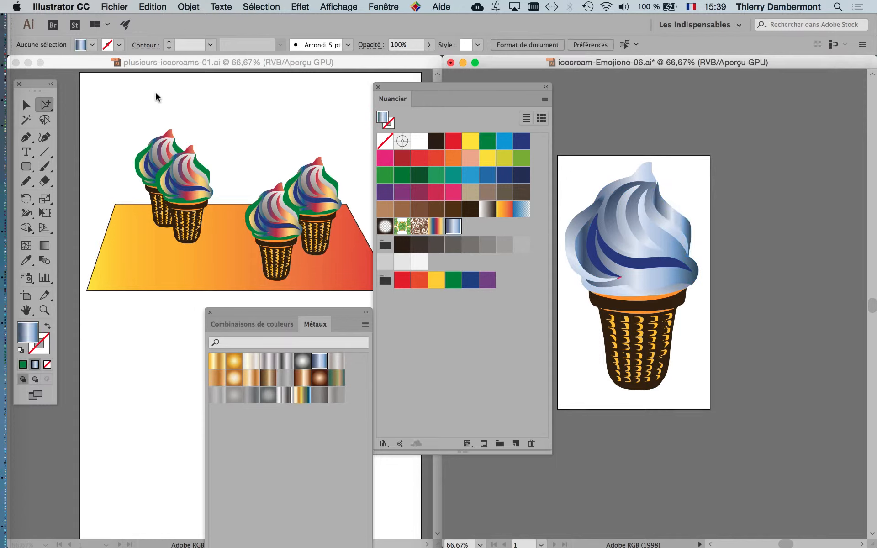
Save the recoloured source ice cream document and close the Métaux gradient library
{"action": "left_click", "coordinate": [114, 6]}
{"action": "left_click", "coordinate": [274, 98]}
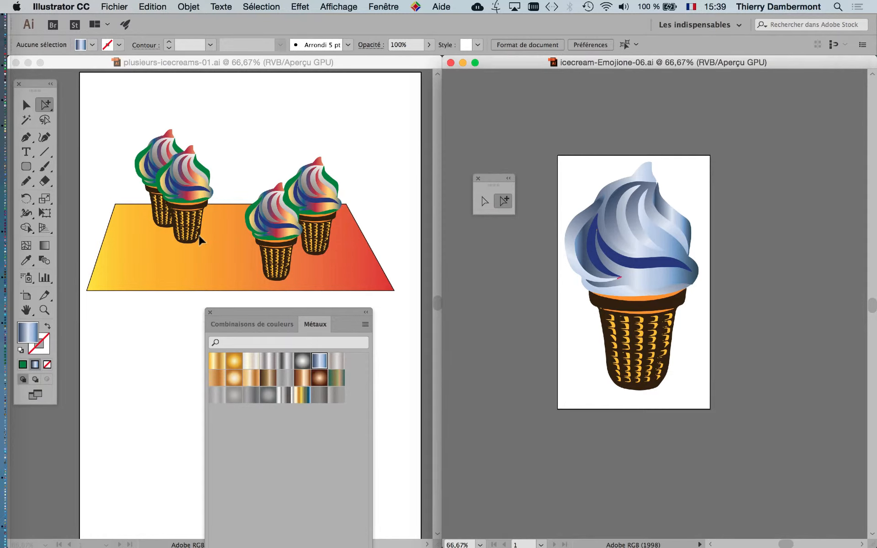
{"action": "left_click", "coordinate": [210, 312]}
{"action": "scroll", "coordinate": [255, 269], "scroll_direction": "up", "scroll_amount": 1}
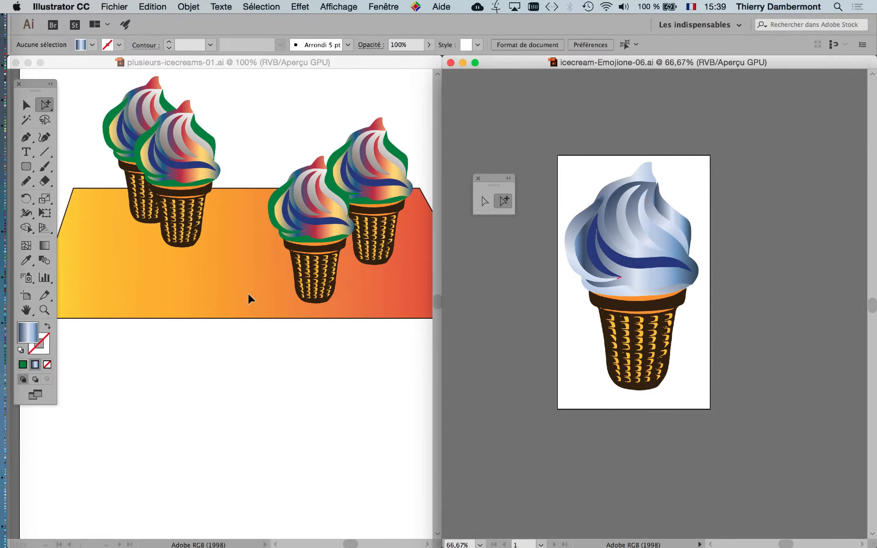
Update the linked ice cream copies in the other document and select the dark blue swirl in the source artwork
{"action": "left_click", "coordinate": [140, 238]}
{"action": "scroll", "coordinate": [194, 227], "scroll_direction": "up", "scroll_amount": 2}
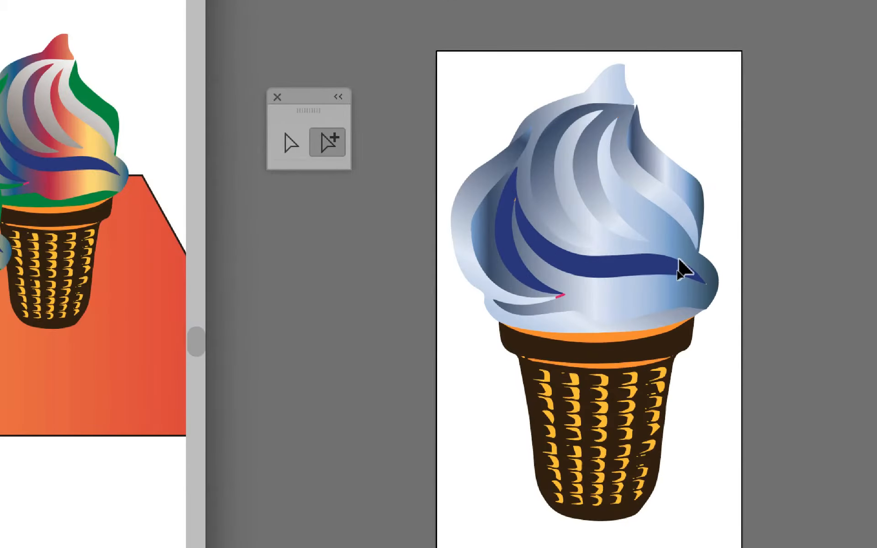
{"action": "left_click", "coordinate": [681, 255]}
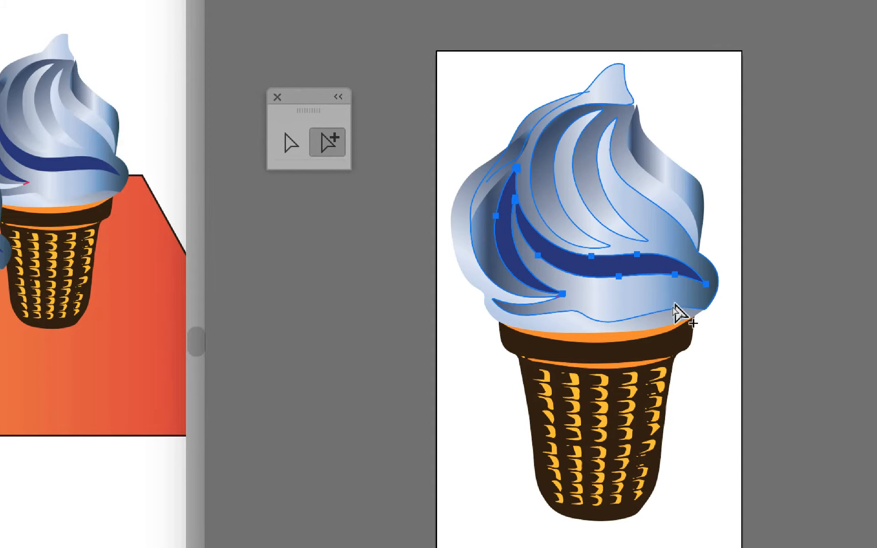